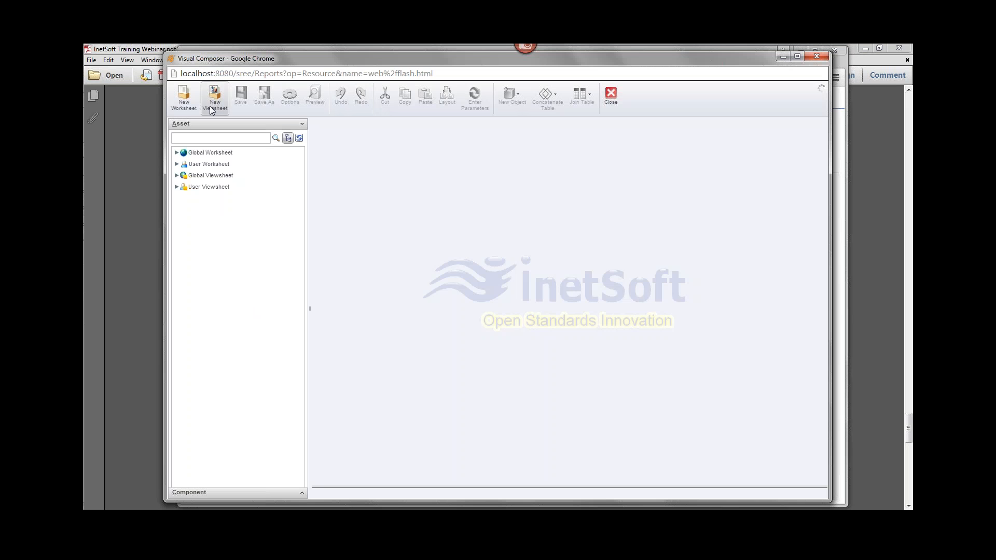
# Create a new viewsheet based on the Census Data worksheet from the Global Worksheet folder.
pyautogui.click(214, 105)
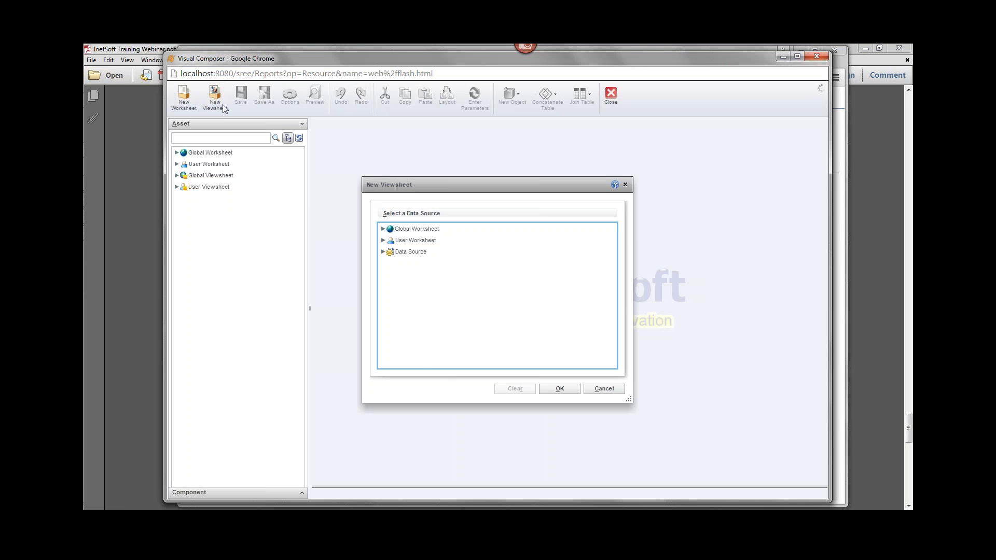
pyautogui.click(383, 230)
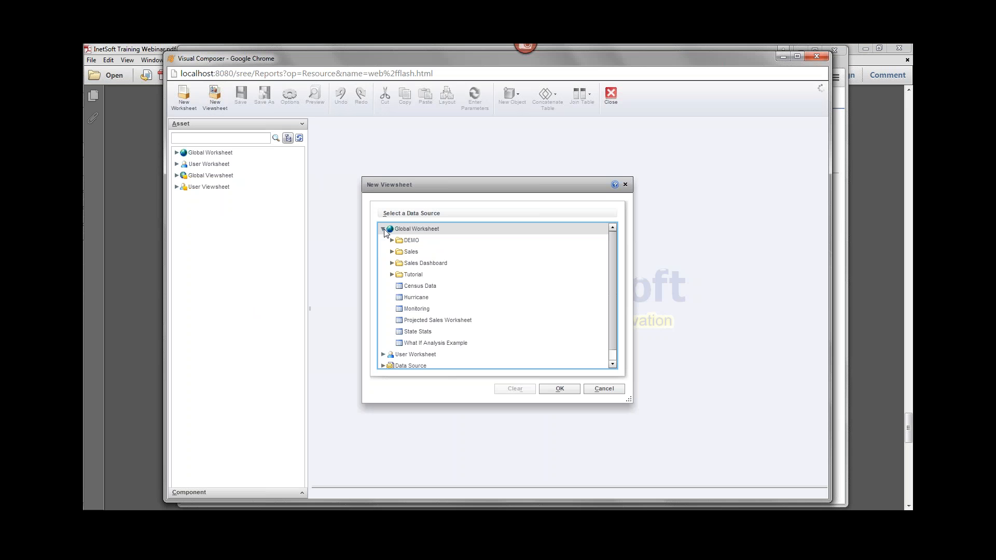
pyautogui.click(442, 287)
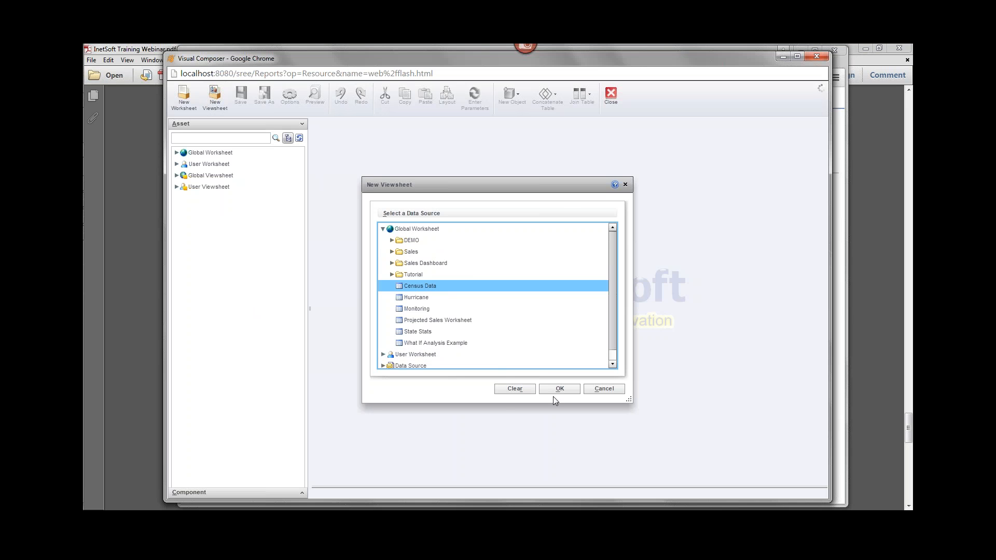
pyautogui.click(564, 388)
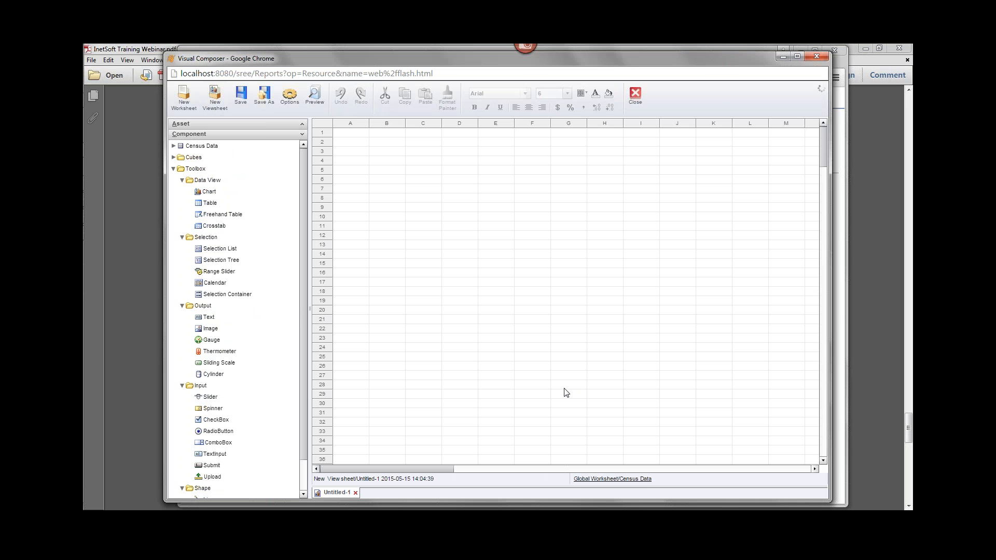
# Add a chart to the empty viewsheet grid and enlarge it to span about columns C to I and rows 7 to 23.
pyautogui.moveTo(214, 192); pyautogui.dragTo(426, 190)
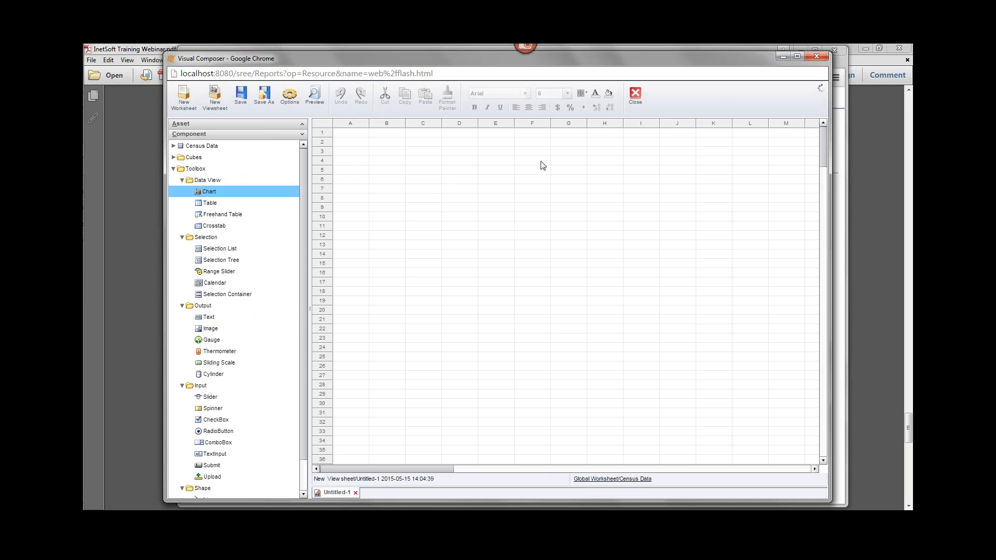
pyautogui.click(508, 238)
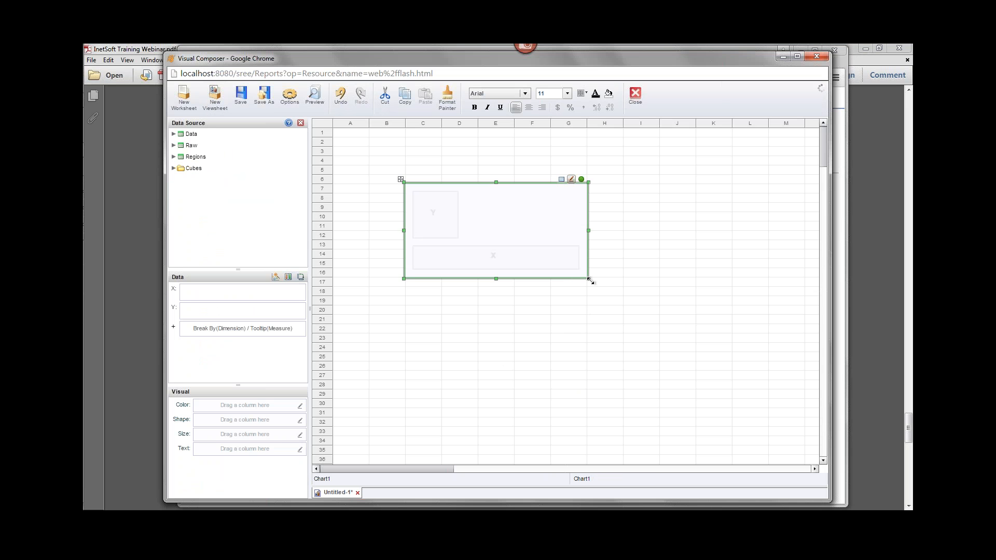
pyautogui.moveTo(590, 280); pyautogui.dragTo(652, 342)
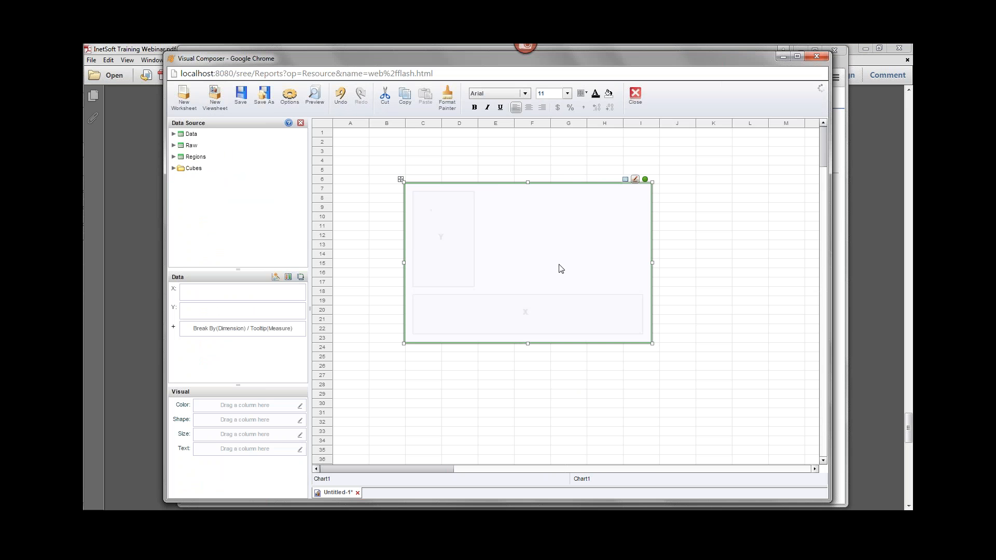
# Change the chart's style to the map type and apply it.
pyautogui.click(276, 277)
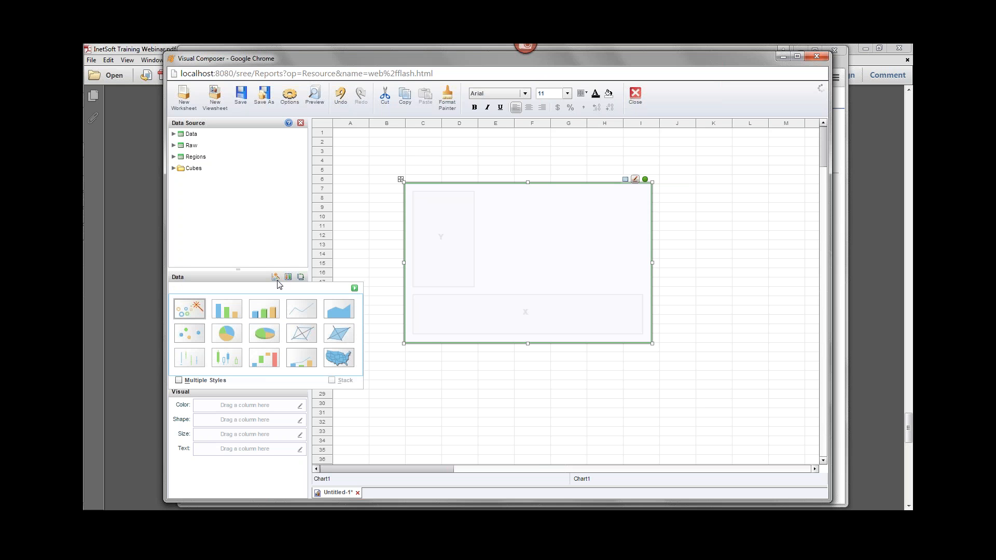
pyautogui.click(340, 360)
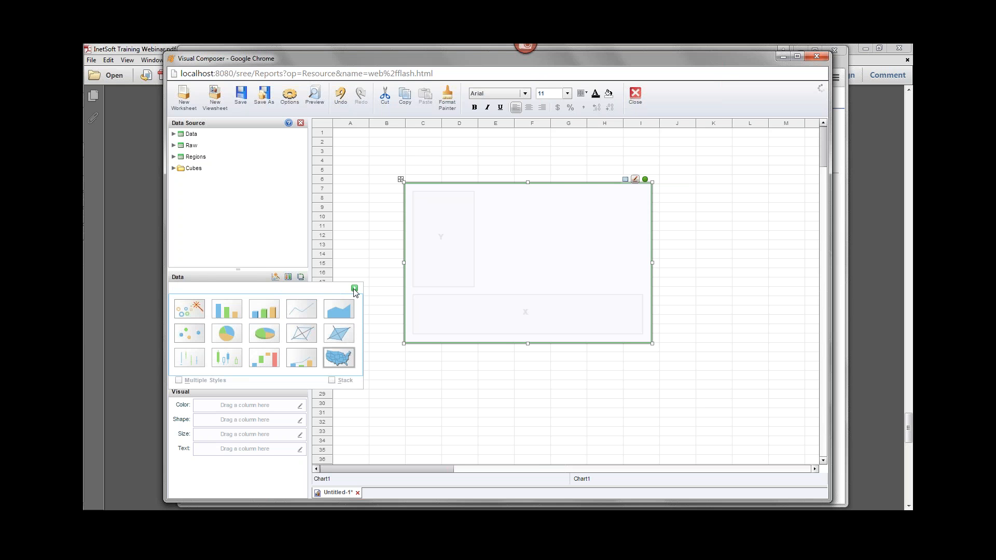
pyautogui.click(354, 288)
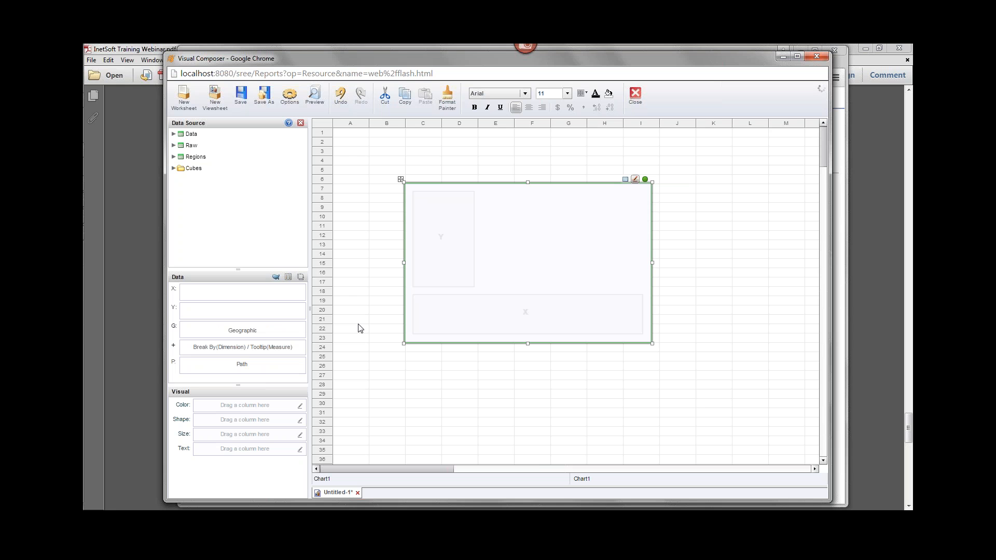
# Set the State dimension of the Data table as geographic and dismiss the resulting dialog.
pyautogui.click(173, 134)
pyautogui.click(182, 145)
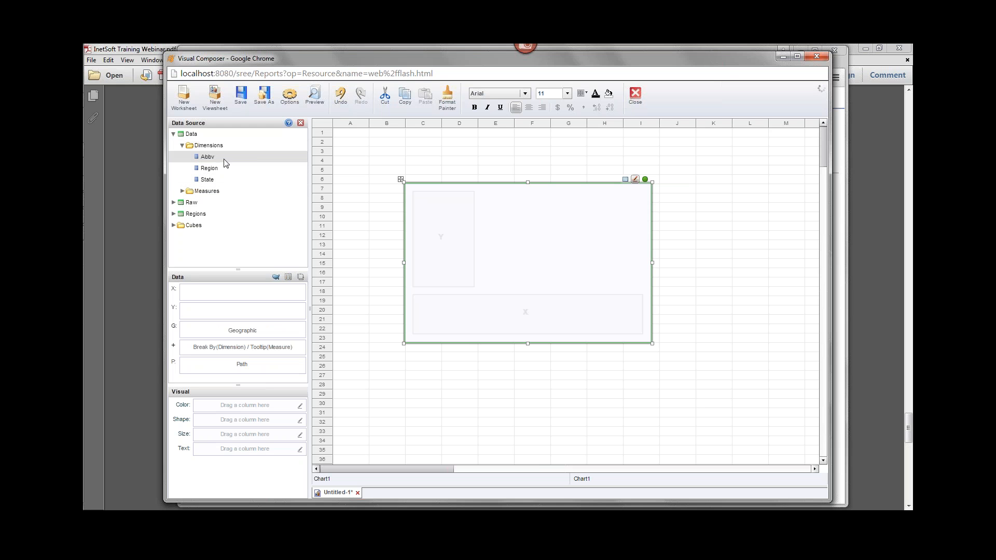
pyautogui.click(220, 181)
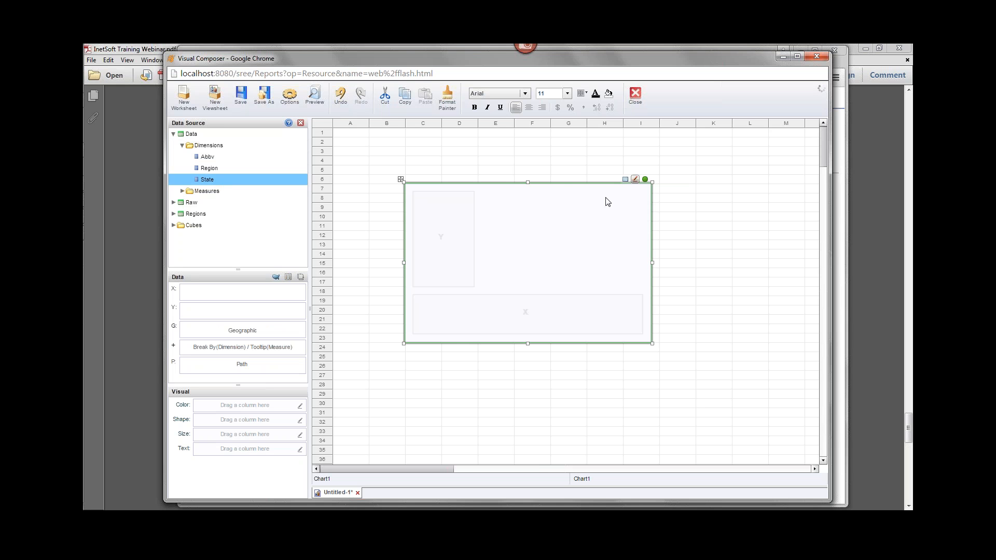
pyautogui.rightClick(223, 180)
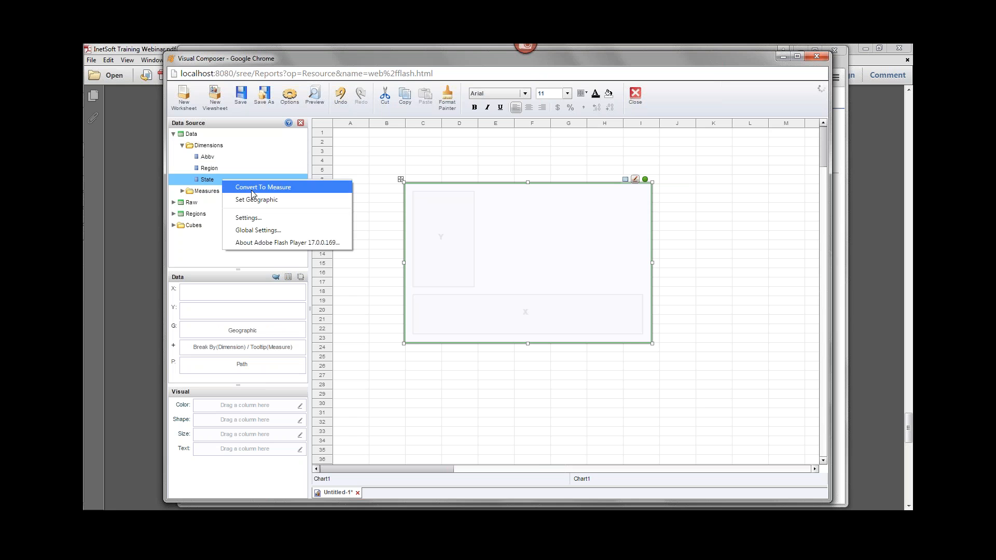
pyautogui.click(290, 200)
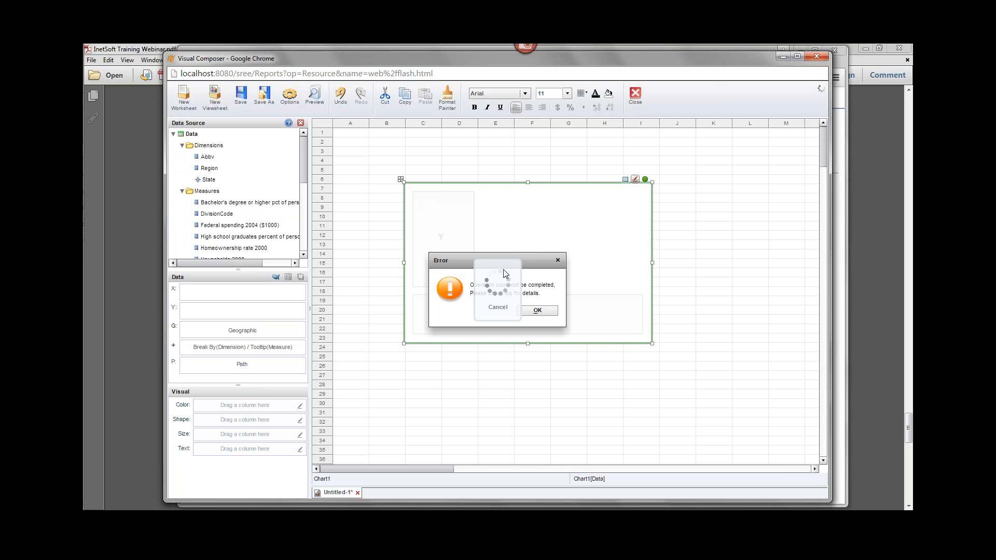
pyautogui.click(543, 313)
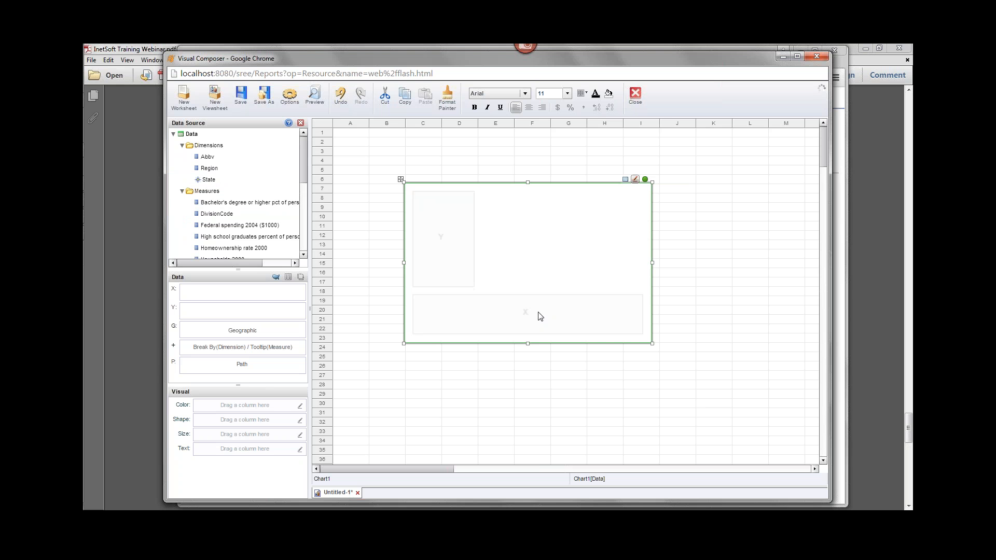
# Apply the U.S. map, State layer and Built-in mapping to State, and assign State to the chart's geographic field.
pyautogui.click(244, 179)
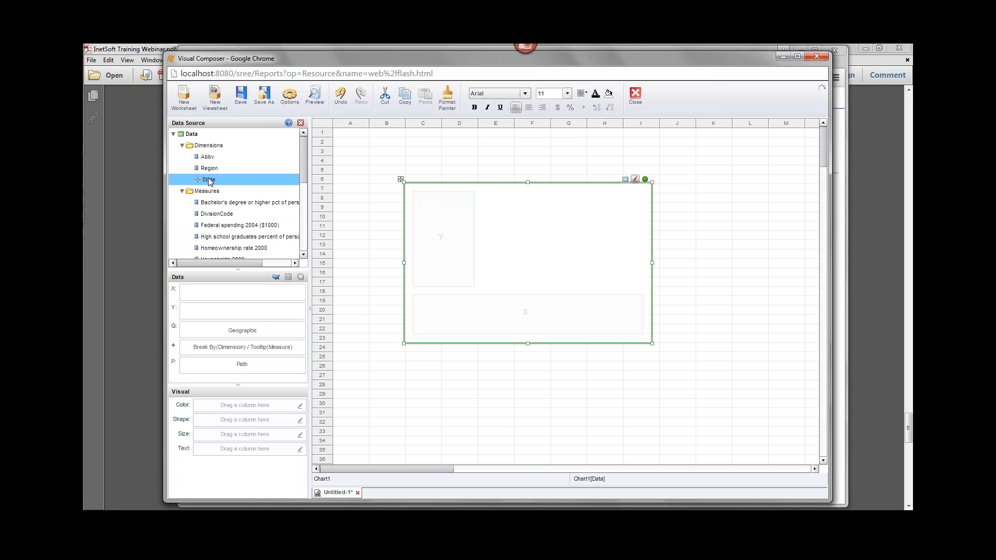
pyautogui.rightClick(225, 182)
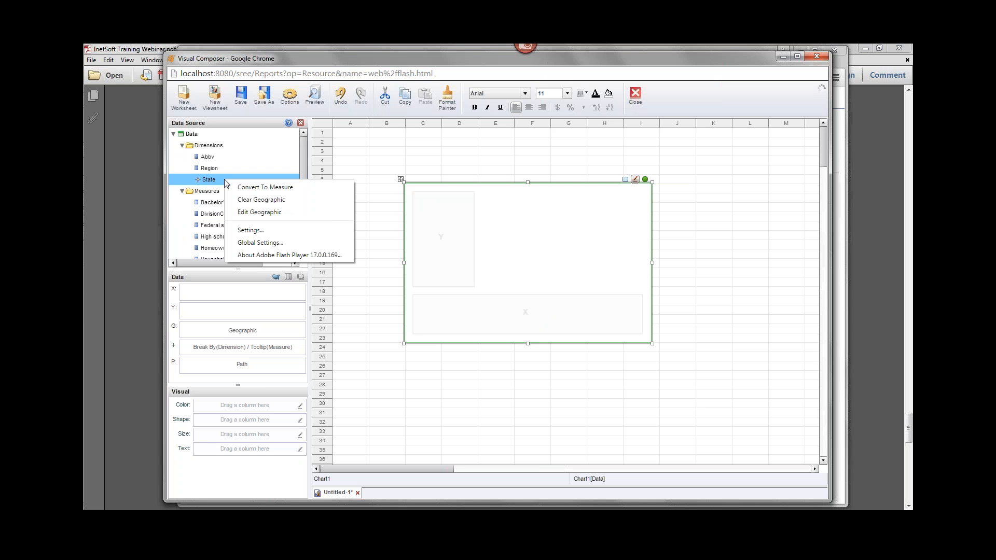
pyautogui.click(276, 213)
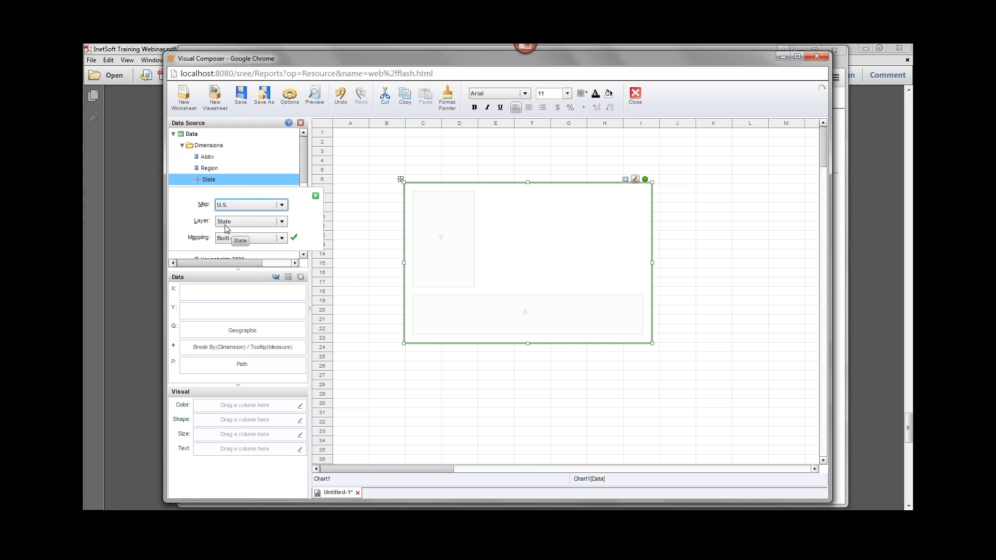
pyautogui.click(315, 196)
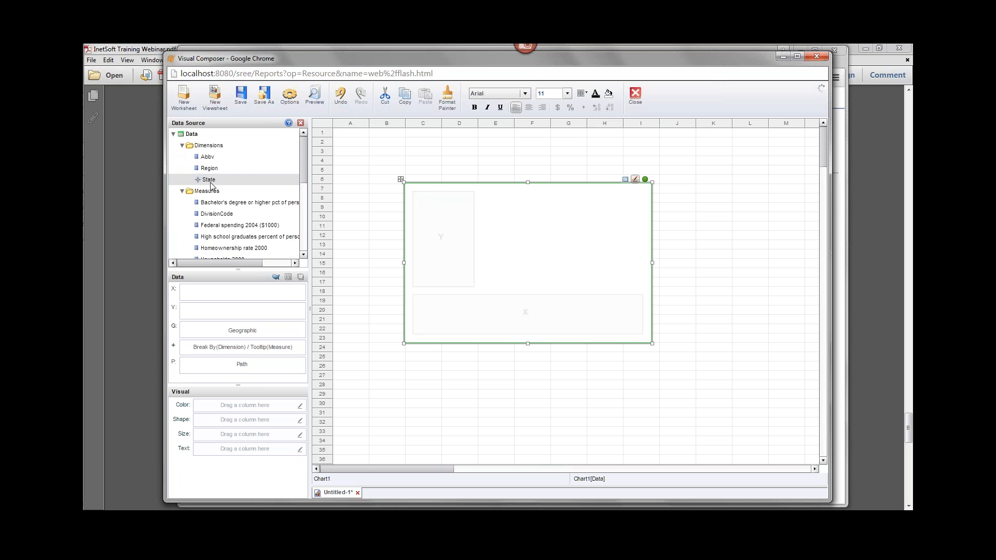
pyautogui.moveTo(222, 181); pyautogui.dragTo(206, 333)
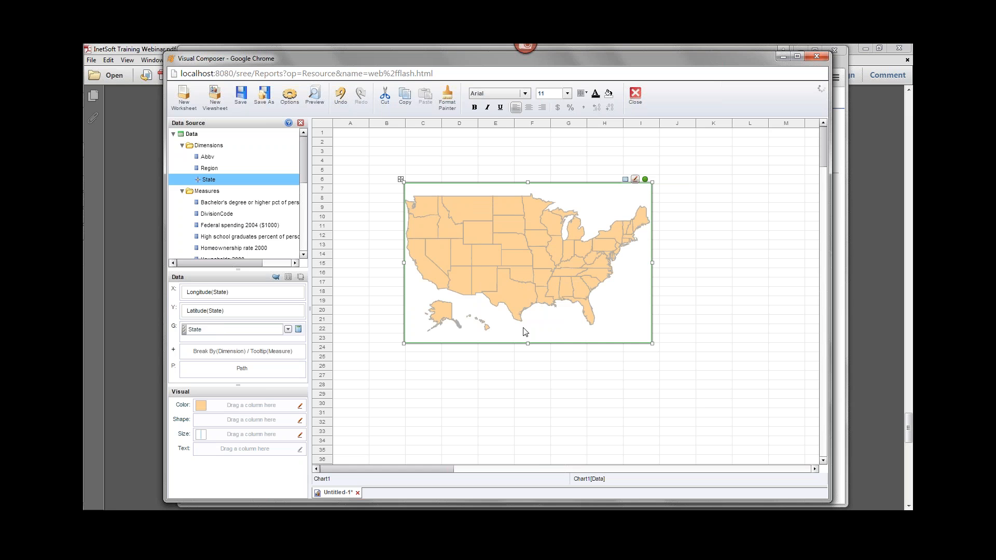
# Color the map by the Federal spending 2004 ($1000) measure and move its color legend below the map.
pyautogui.click(232, 203)
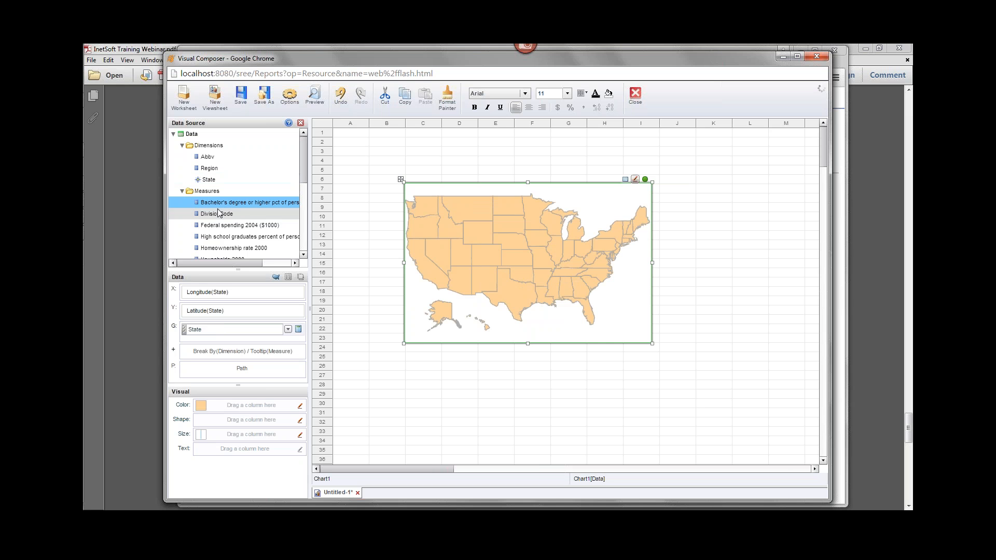
pyautogui.click(234, 226)
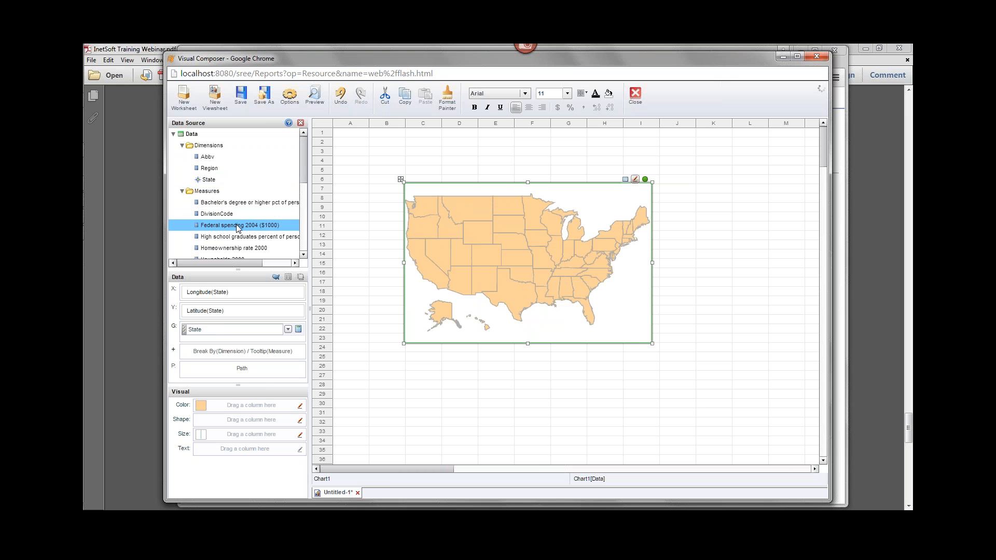
pyautogui.moveTo(220, 226); pyautogui.dragTo(220, 404)
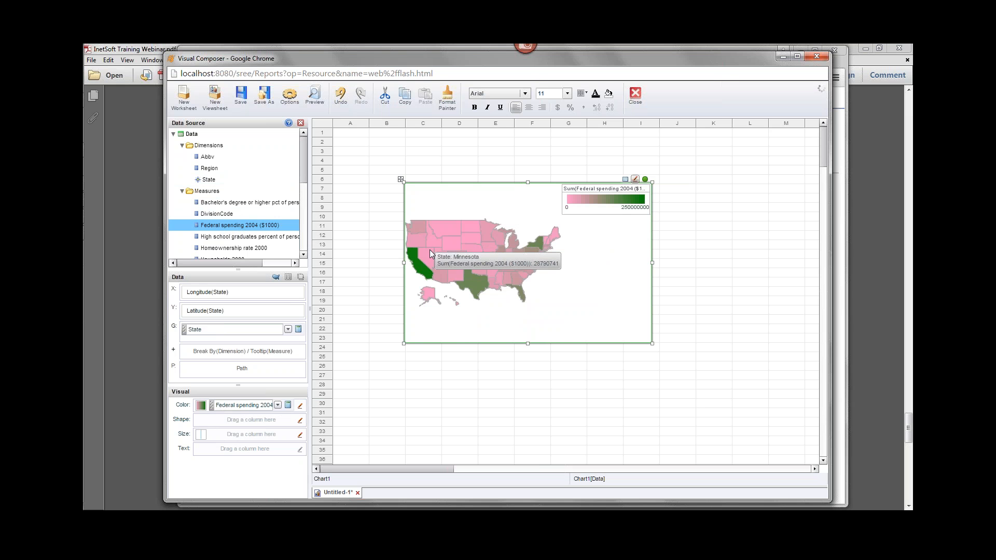
pyautogui.moveTo(473, 286)
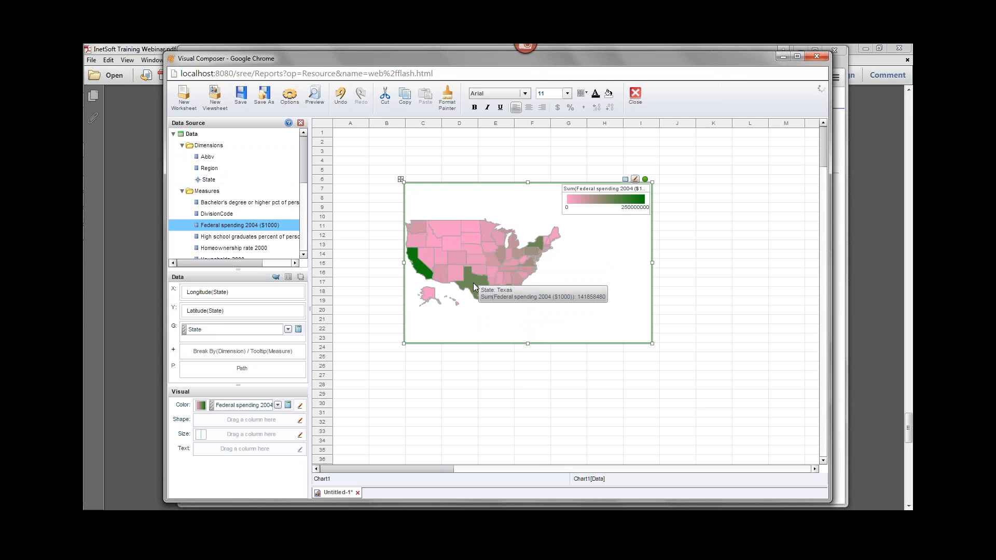
pyautogui.moveTo(607, 186); pyautogui.dragTo(499, 330)
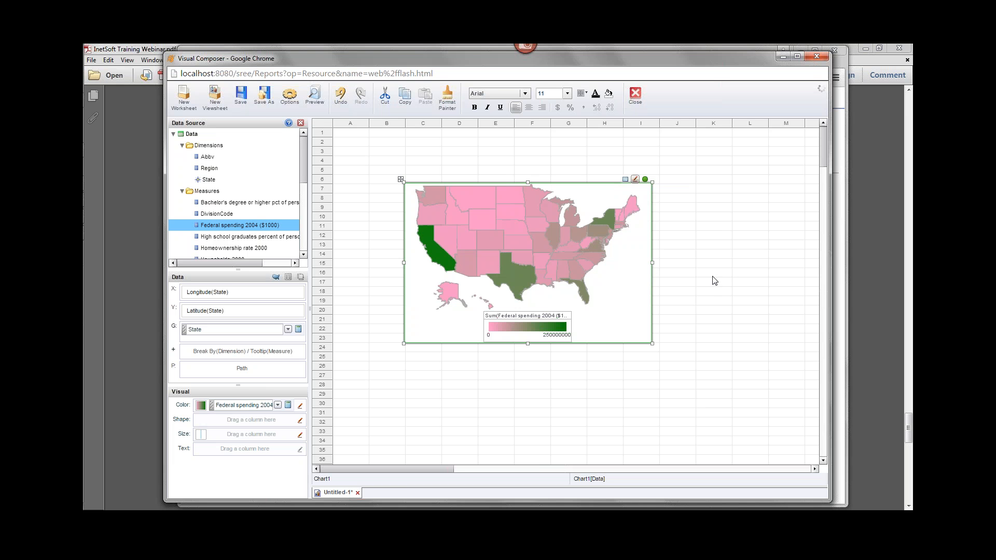
# Close the Visual Composer window and return to the InetSoft Design page.
pyautogui.click(817, 56)
pyautogui.click(480, 159)
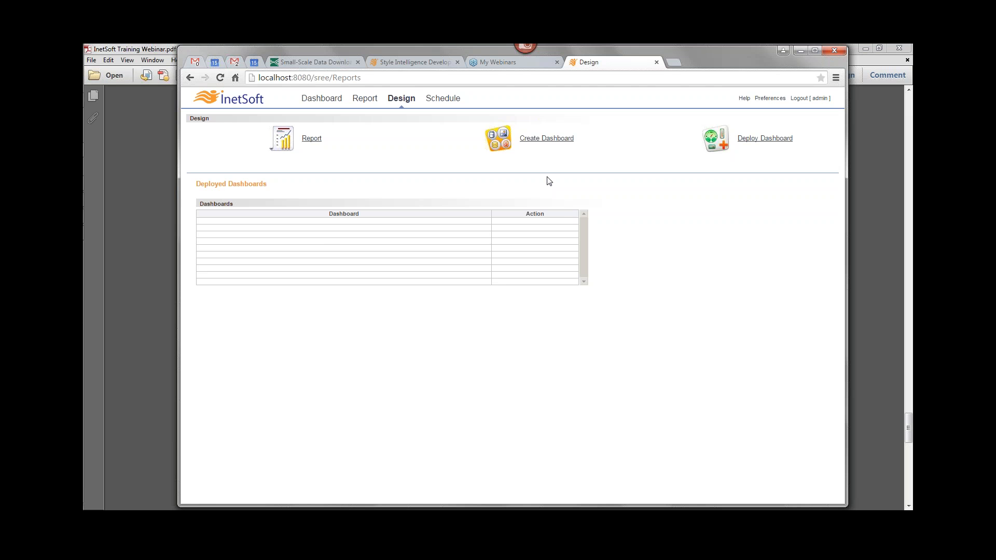
# View the USGS Small-Scale Data Download page and examine the shapefiles listed under Governmental Units/Boundaries.
pyautogui.click(321, 62)
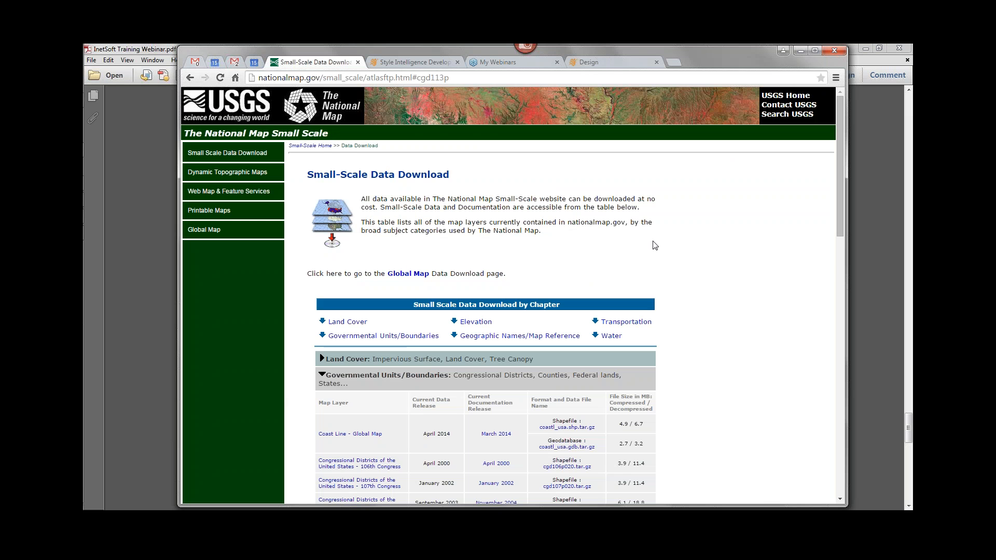
pyautogui.scroll(-3, 654, 245)
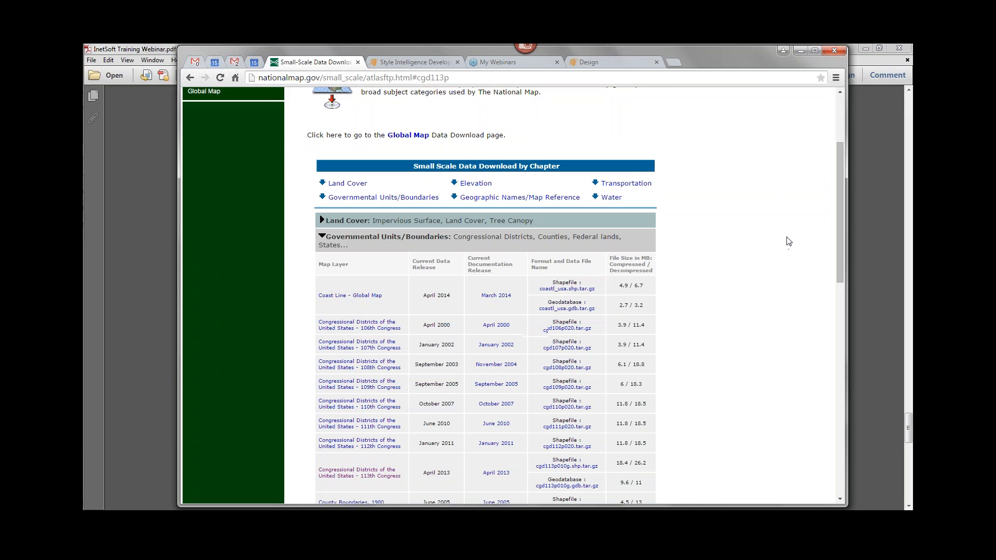
pyautogui.scroll(3, 742, 252)
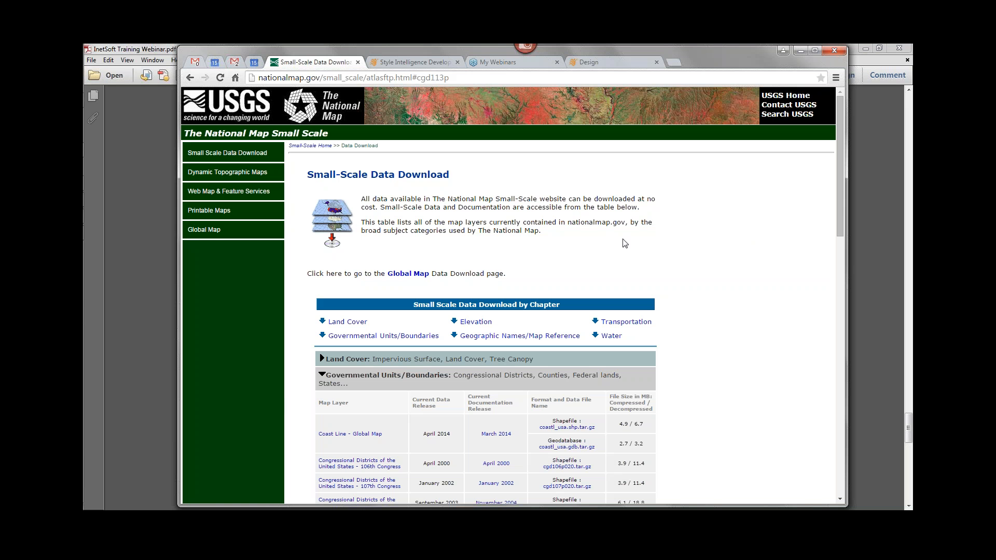
# Look at the OpenJUMP window, and return to the browser to read the InetSoft help page on installing OpenJUMP and the InetSoft extension.
pyautogui.click(89, 219)
pyautogui.moveTo(337, 63); pyautogui.dragTo(367, 66)
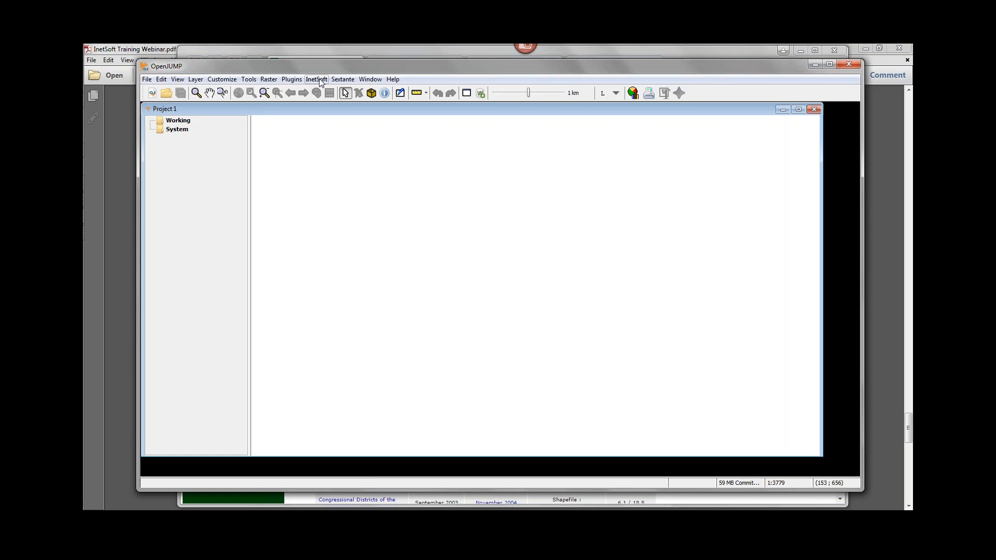
pyautogui.click(328, 52)
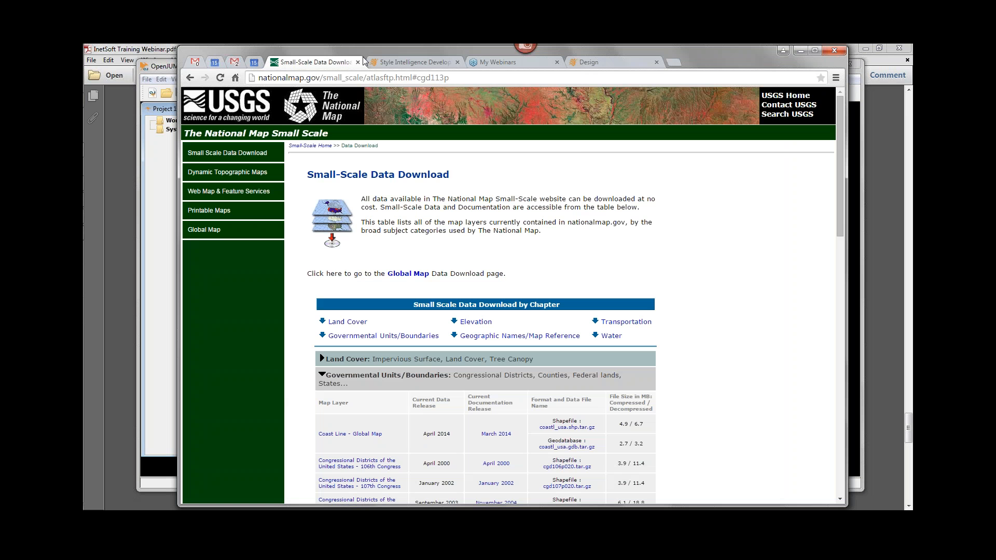
pyautogui.click(420, 63)
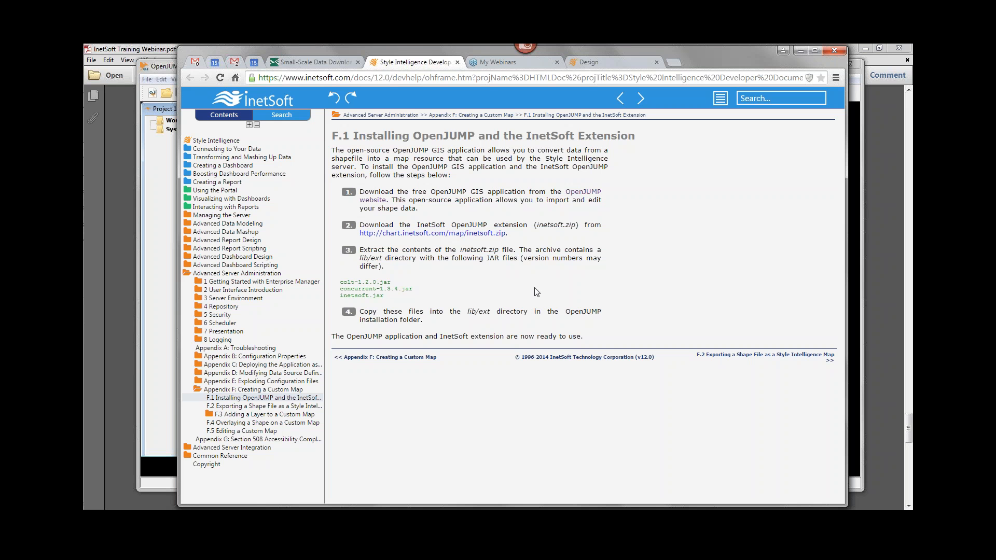
# Switch to OpenJUMP and review the commands added by the InetSoft extension.
pyautogui.click(799, 52)
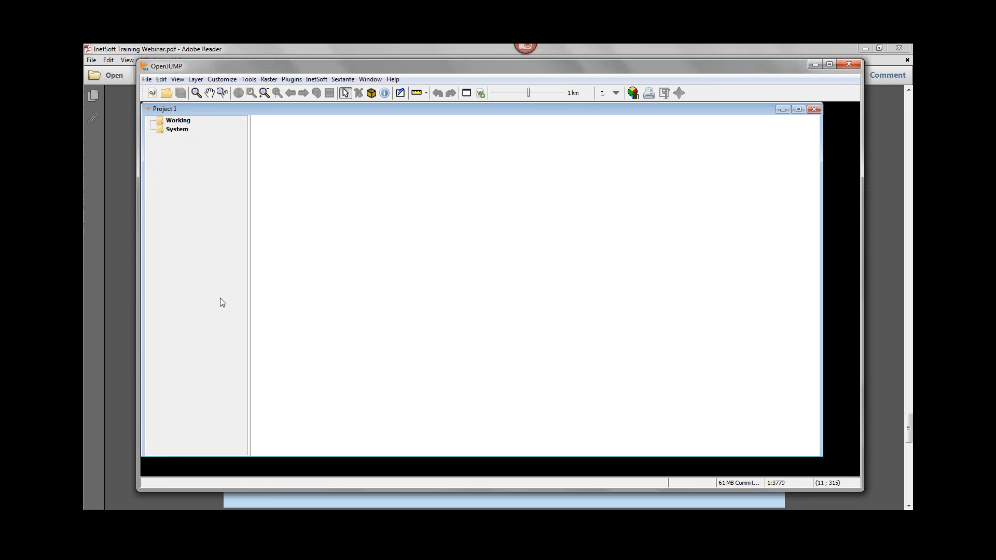
pyautogui.click(317, 79)
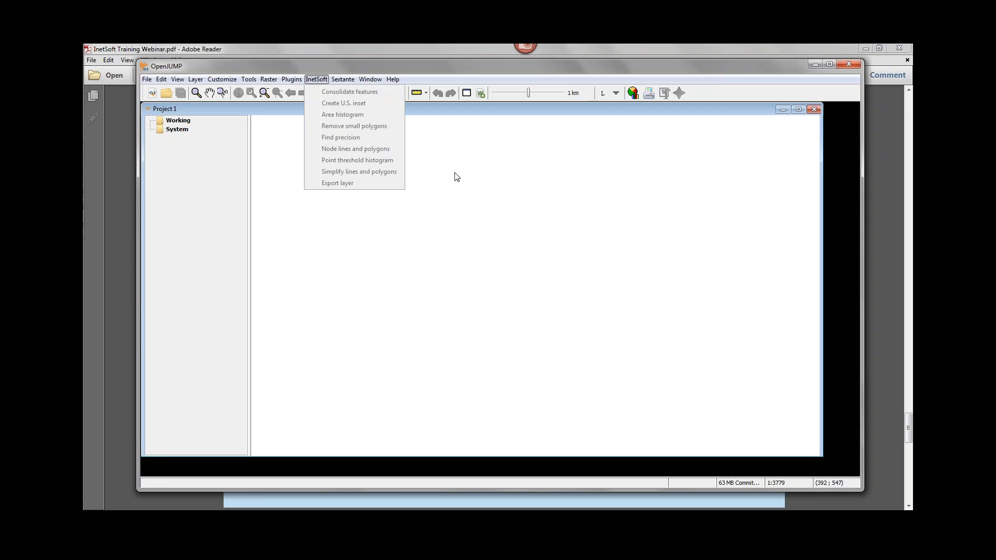
pyautogui.click(437, 66)
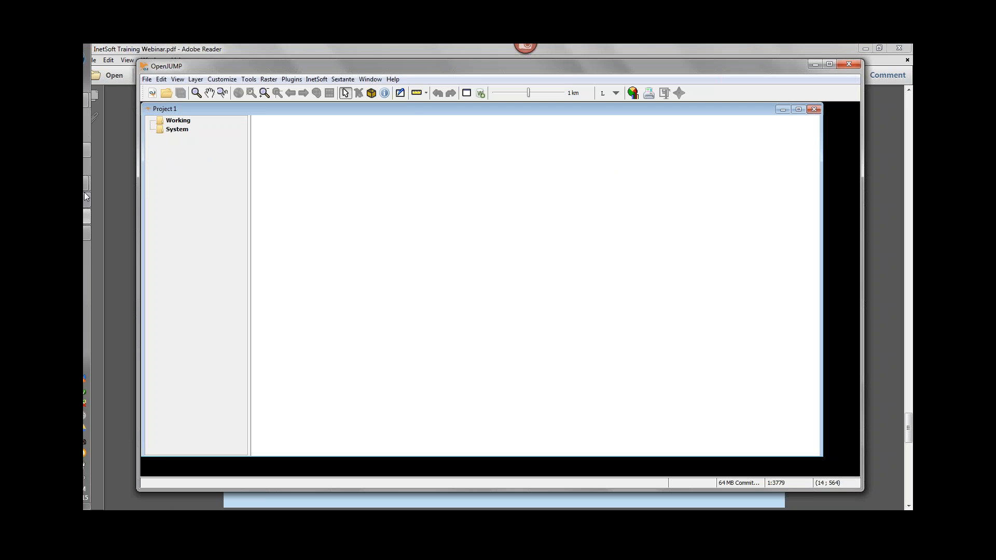
pyautogui.moveTo(89, 173)
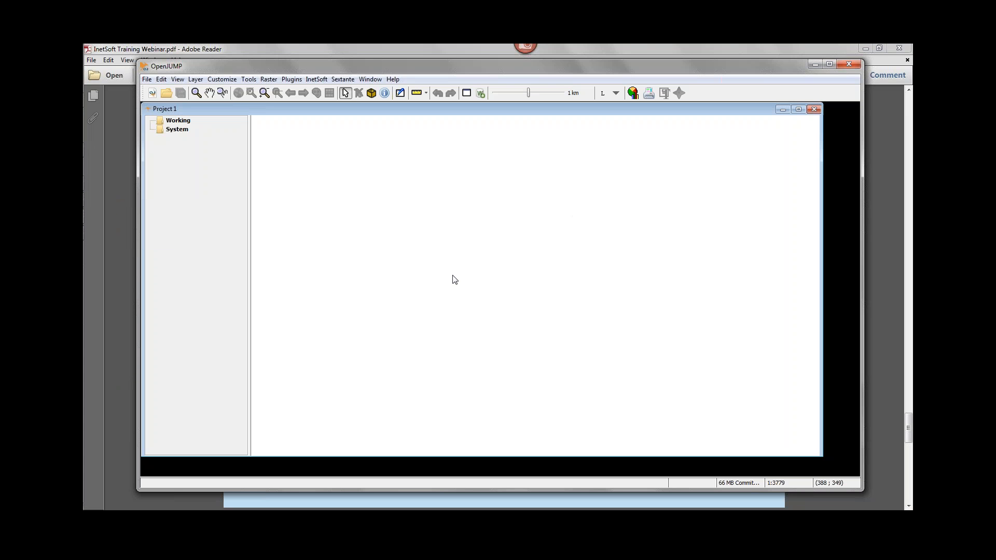
pyautogui.moveTo(84, 293)
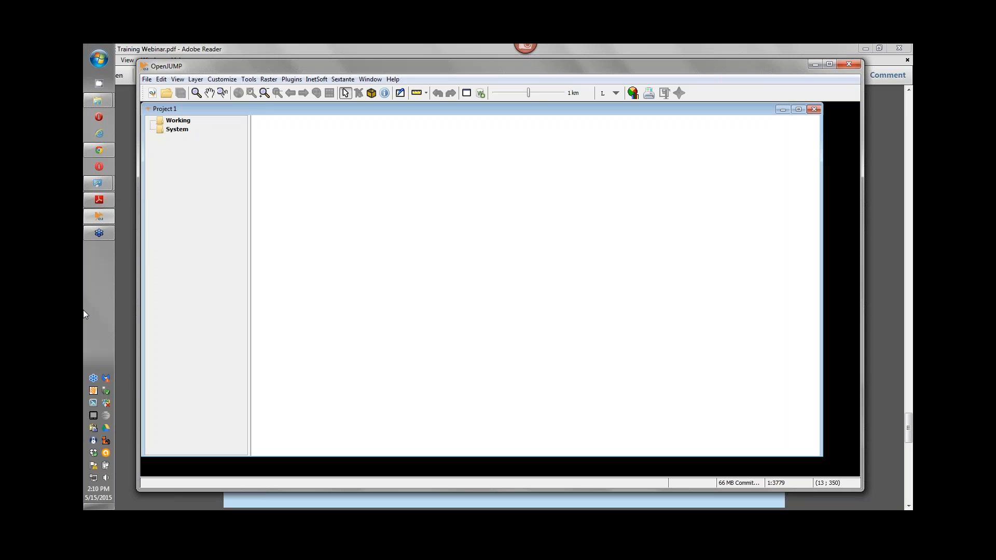
pyautogui.rightClick(94, 393)
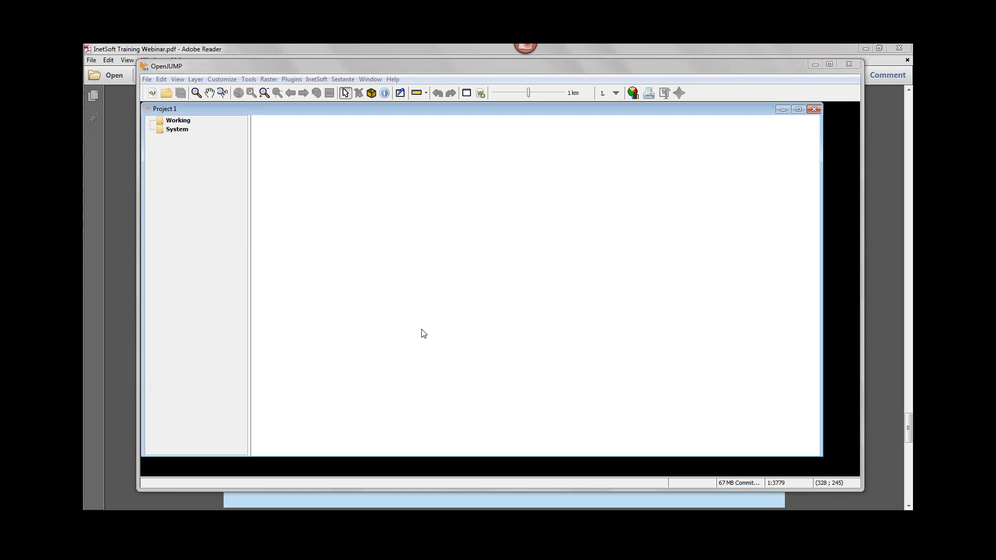
pyautogui.click(434, 69)
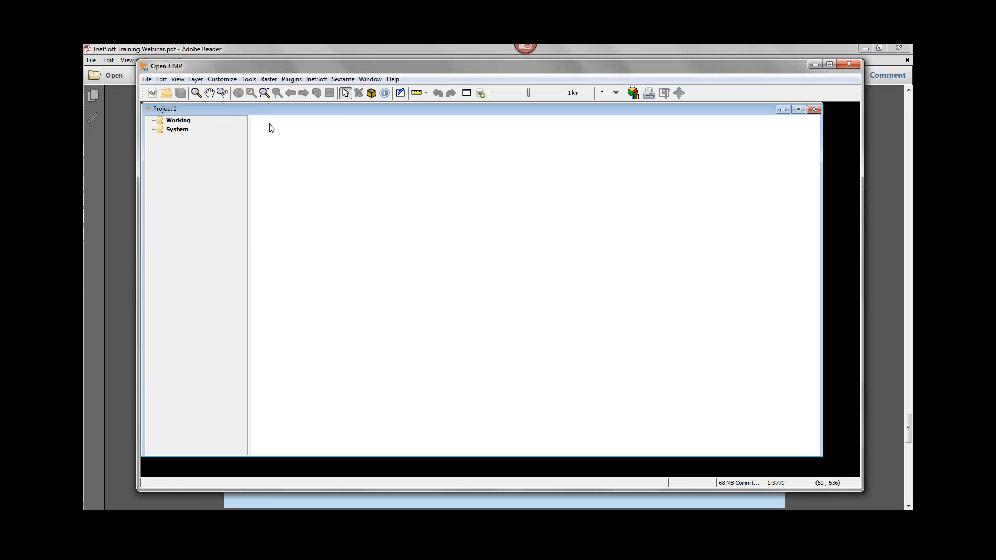
# Load the states.shp shapefile from the Maps/USA_adm folder into the project and maximize the project window.
pyautogui.click(147, 79)
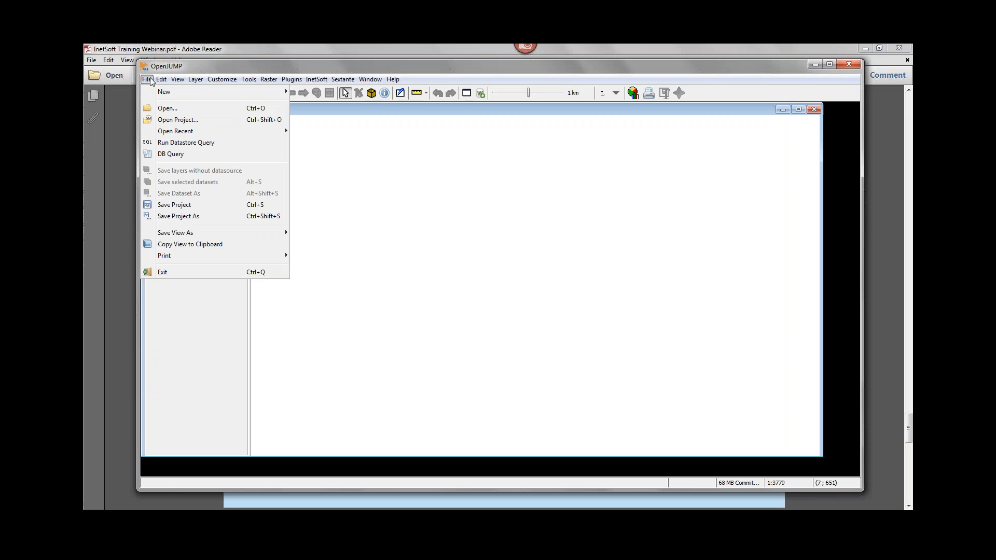
pyautogui.click(203, 112)
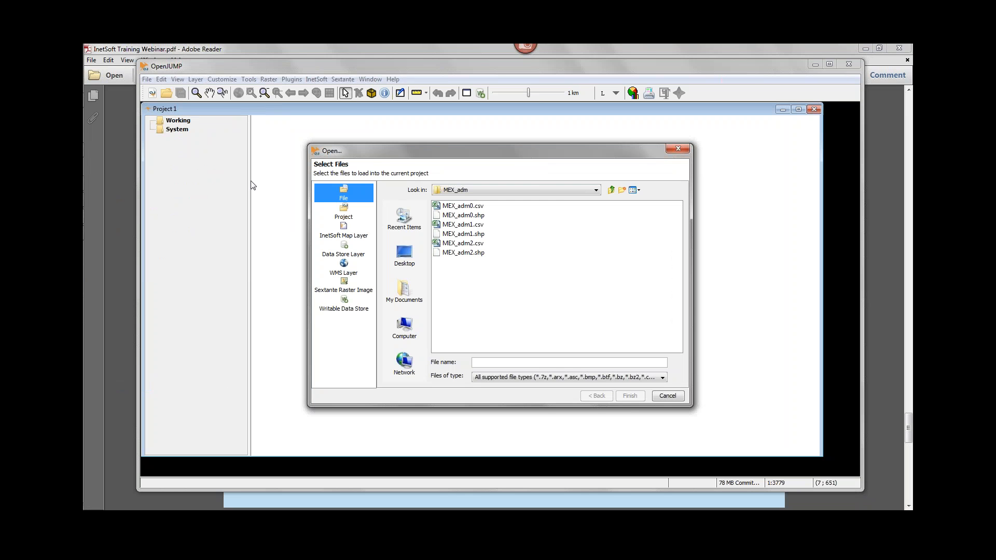
pyautogui.click(595, 191)
pyautogui.click(596, 201)
pyautogui.click(597, 201)
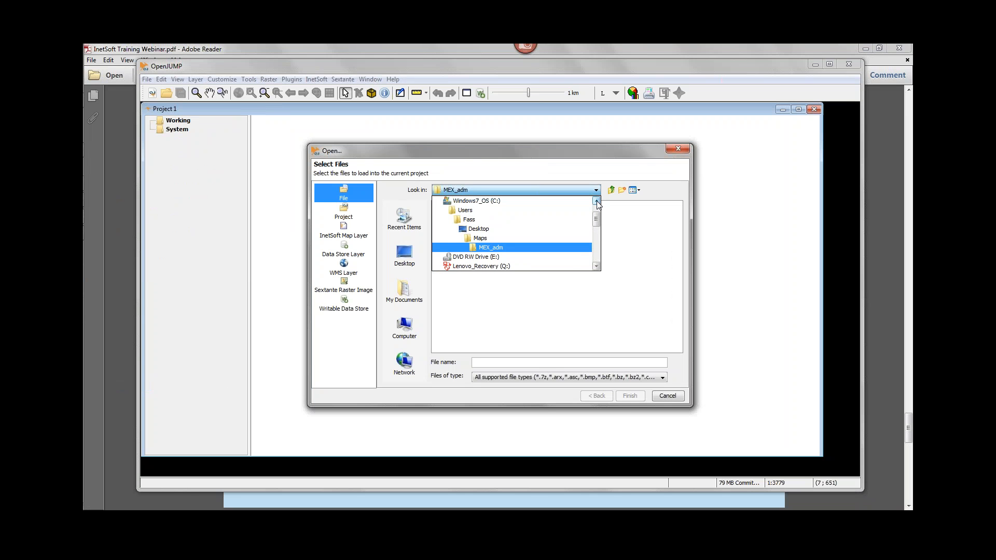
pyautogui.click(503, 239)
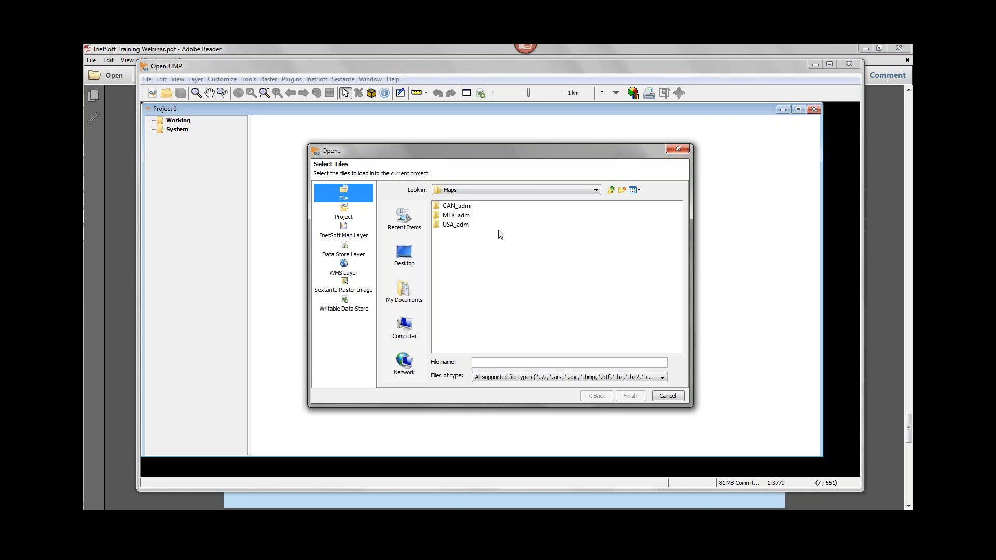
pyautogui.doubleClick(437, 225)
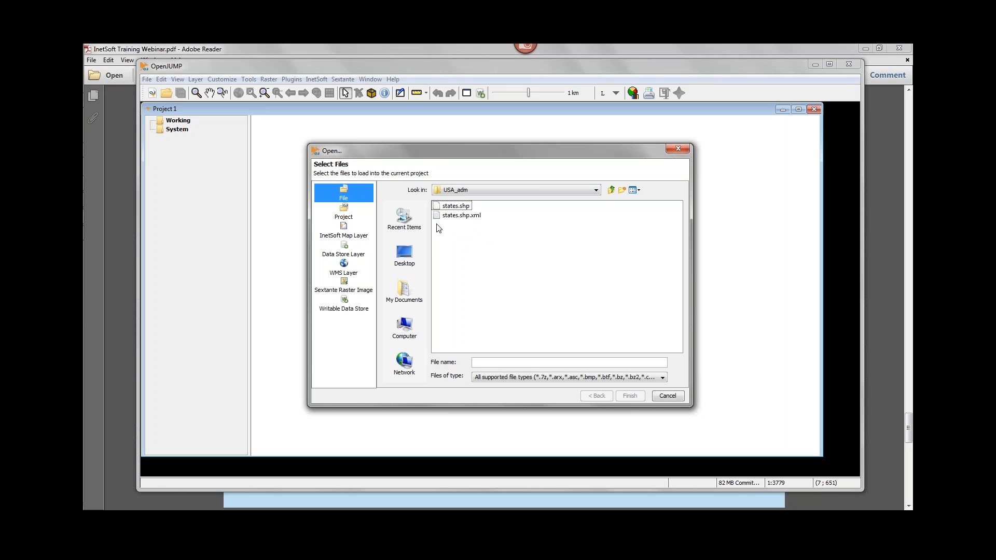
pyautogui.click(450, 208)
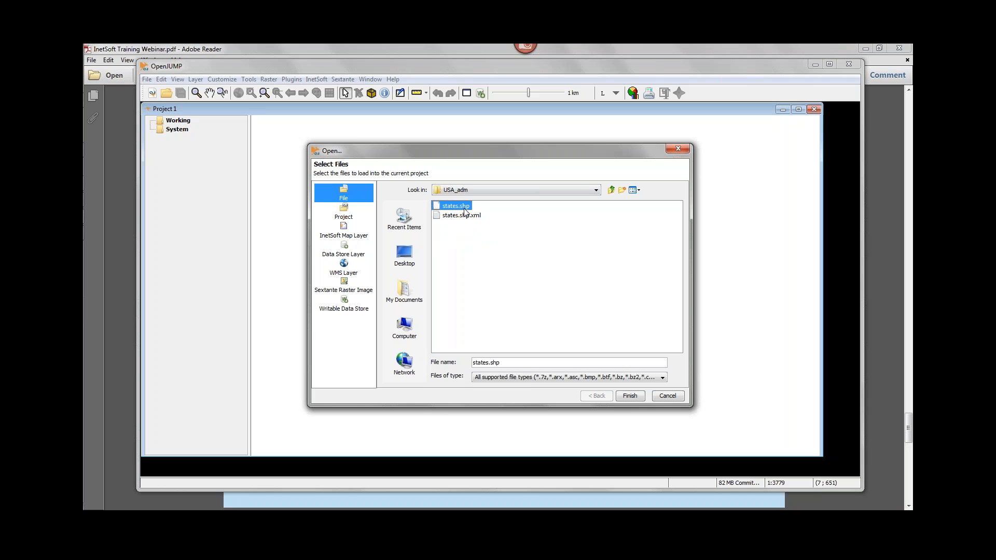
pyautogui.doubleClick(437, 206)
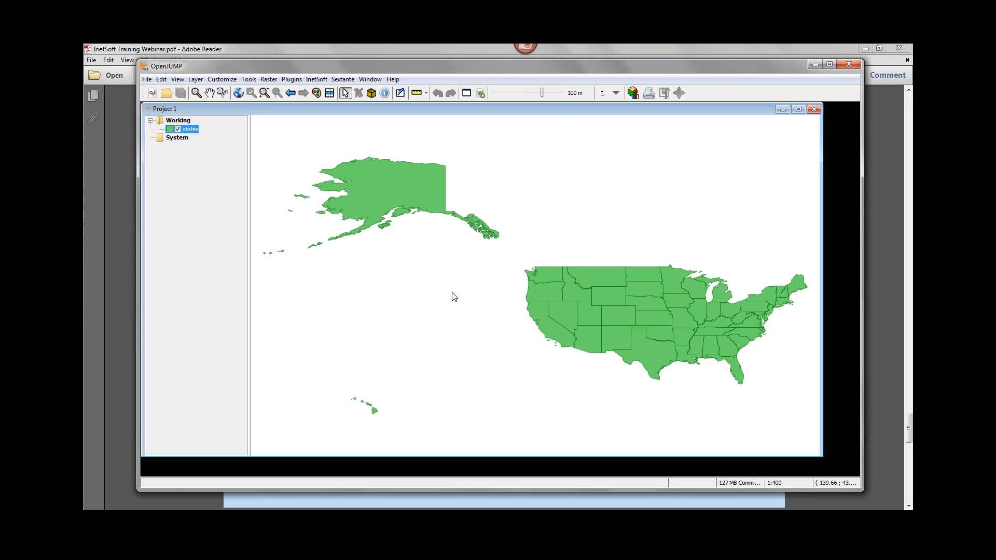
pyautogui.doubleClick(561, 110)
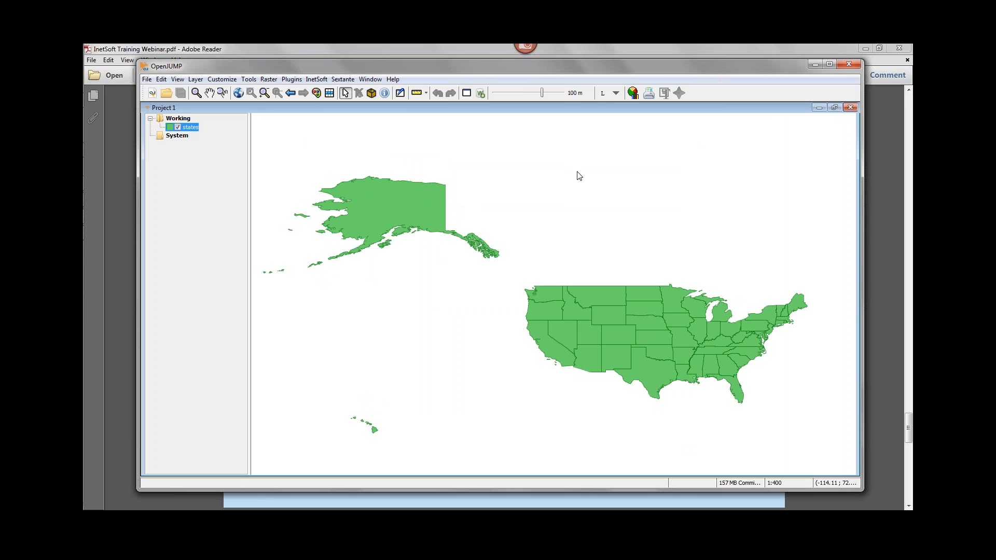
# Consolidate the features of the states layer using STATE_NAME as the ID attribute.
pyautogui.click(317, 80)
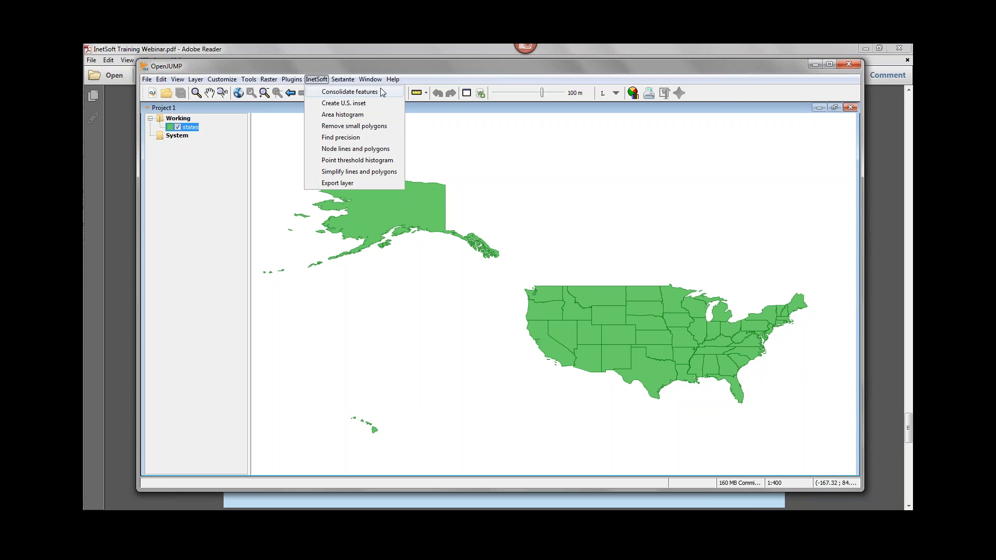
pyautogui.click(470, 66)
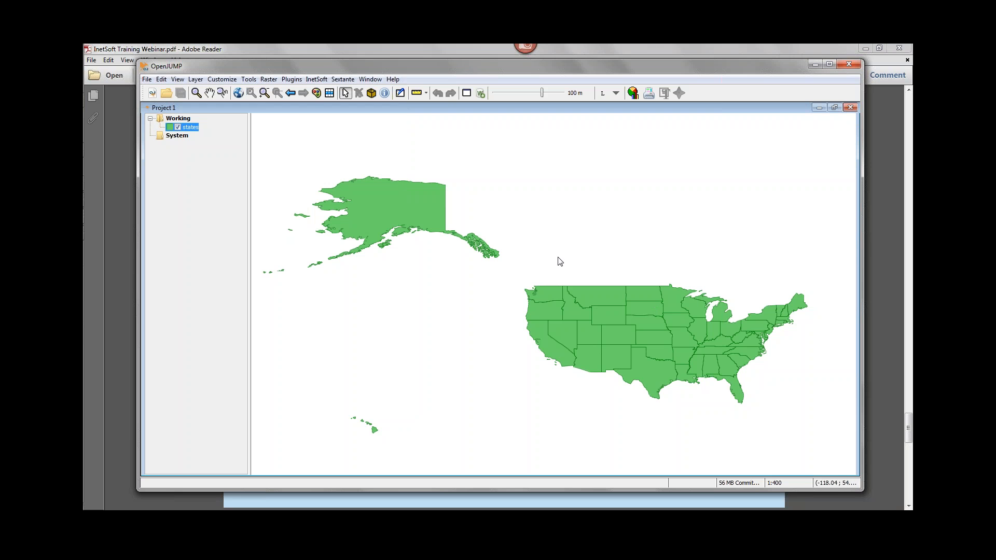
pyautogui.click(317, 79)
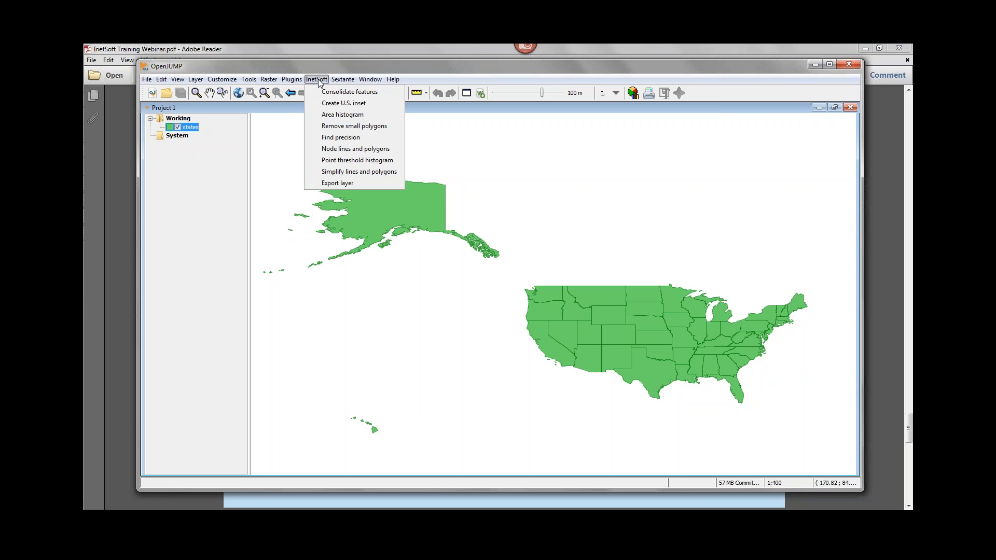
pyautogui.click(346, 93)
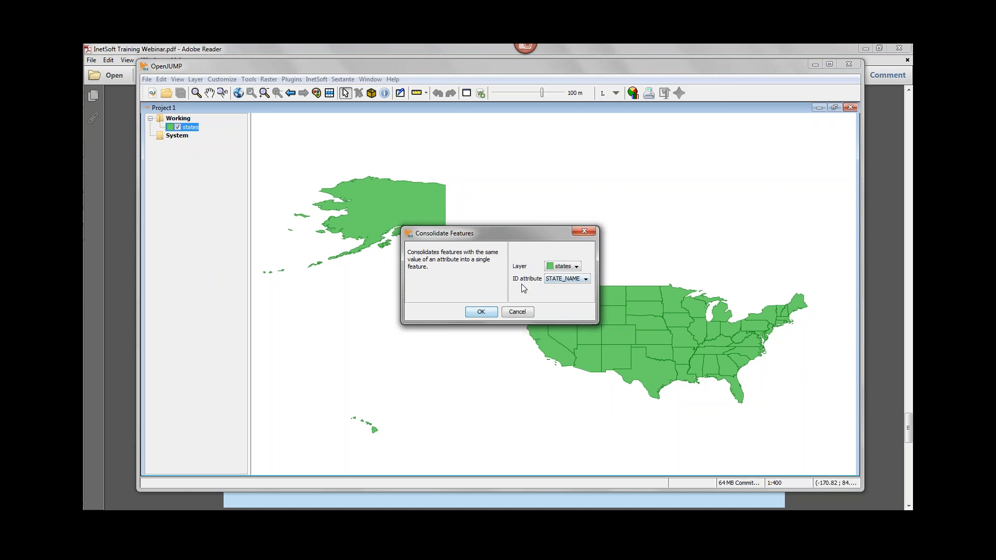
pyautogui.click(566, 280)
pyautogui.click(481, 312)
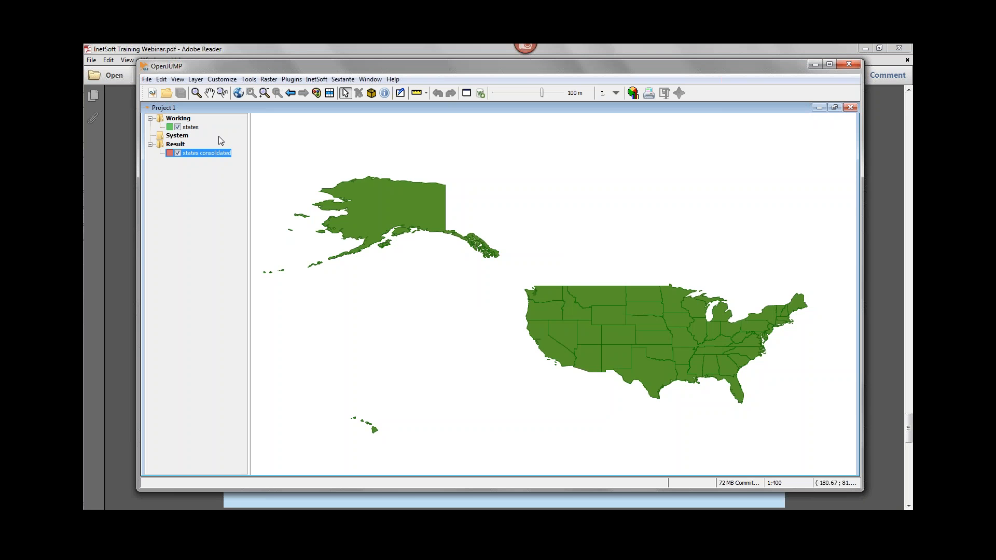
# Widen the layer list and remove the original states layer from the Working category.
pyautogui.moveTo(247, 209); pyautogui.dragTo(307, 212)
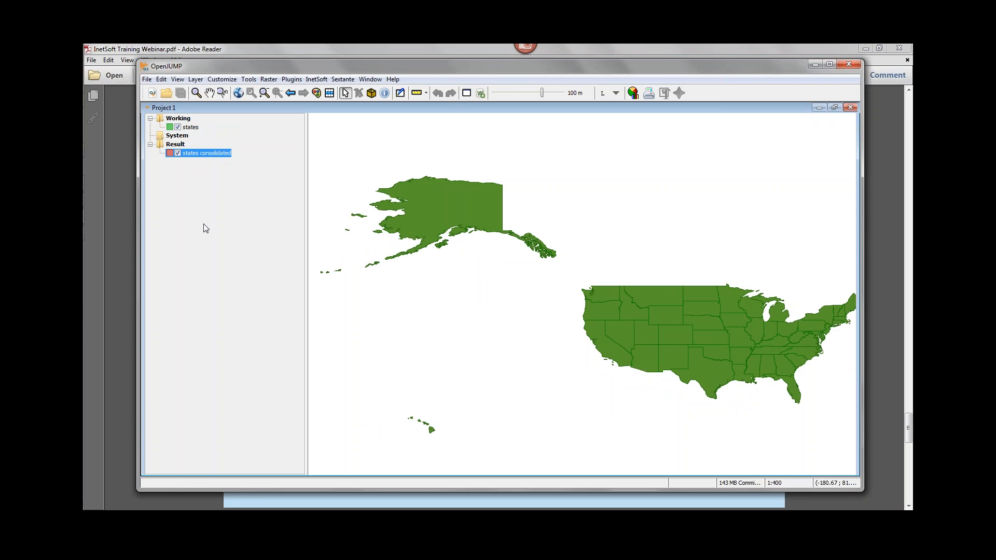
pyautogui.click(192, 127)
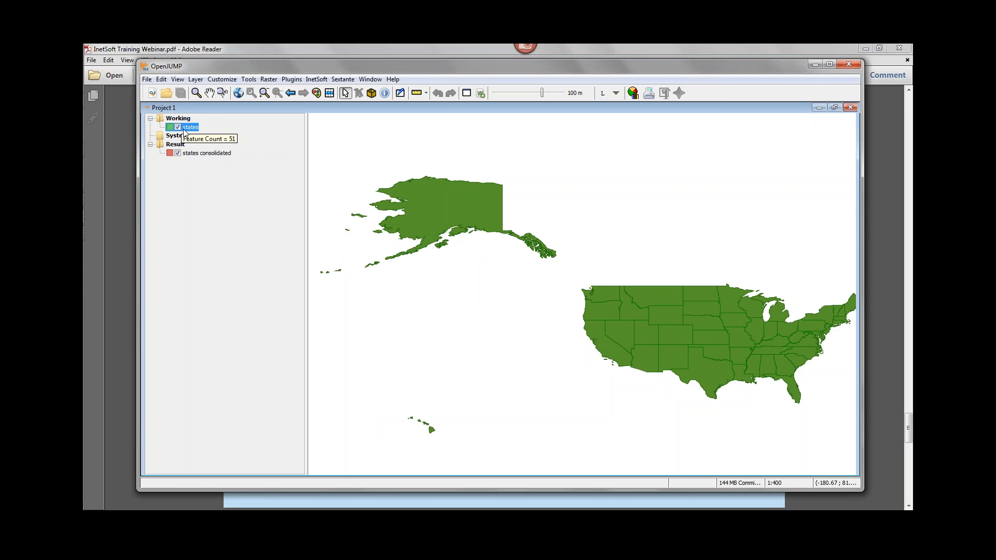
pyautogui.rightClick(193, 128)
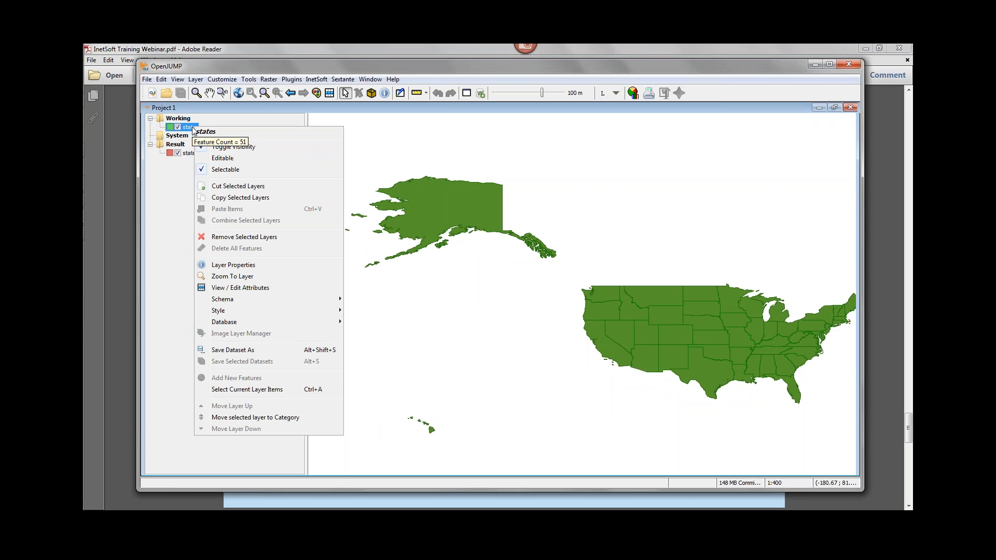
pyautogui.click(231, 238)
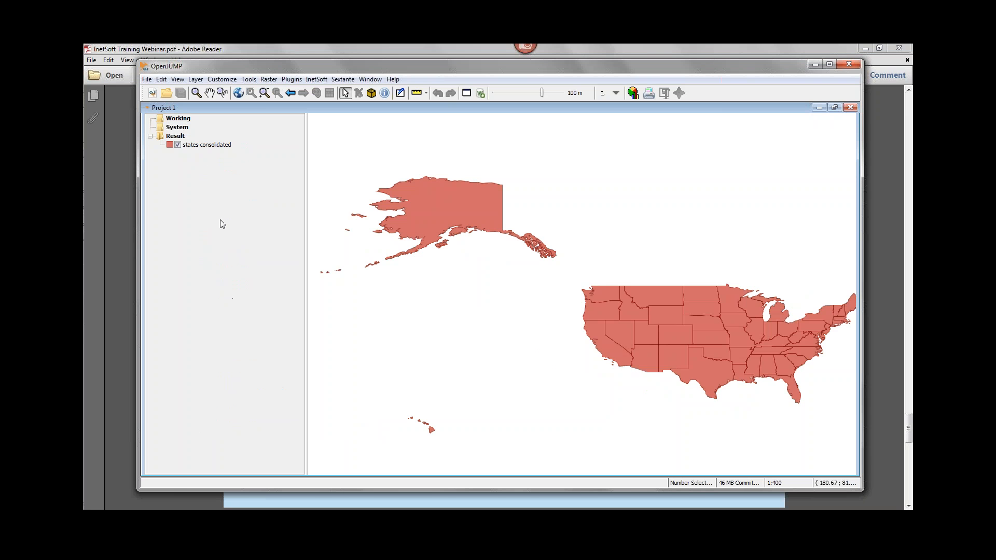
# Create a U.S. inset from the states consolidated layer to reposition Alaska and Hawaii.
pyautogui.click(204, 147)
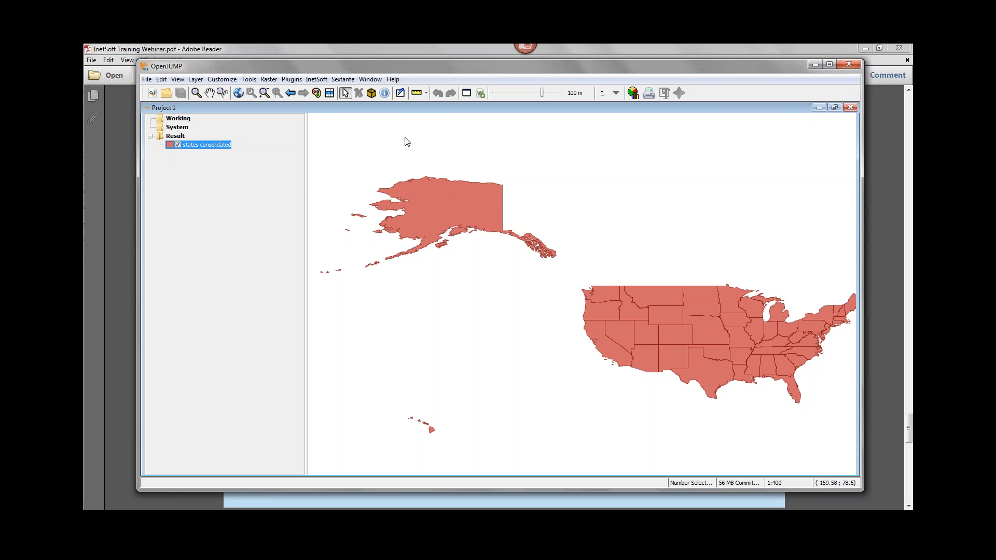
pyautogui.click(318, 80)
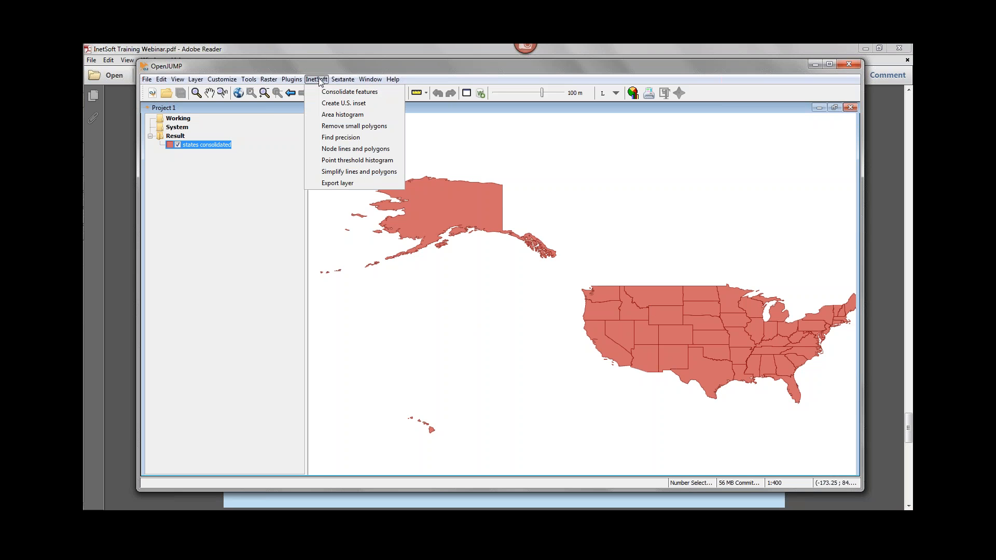
pyautogui.click(375, 104)
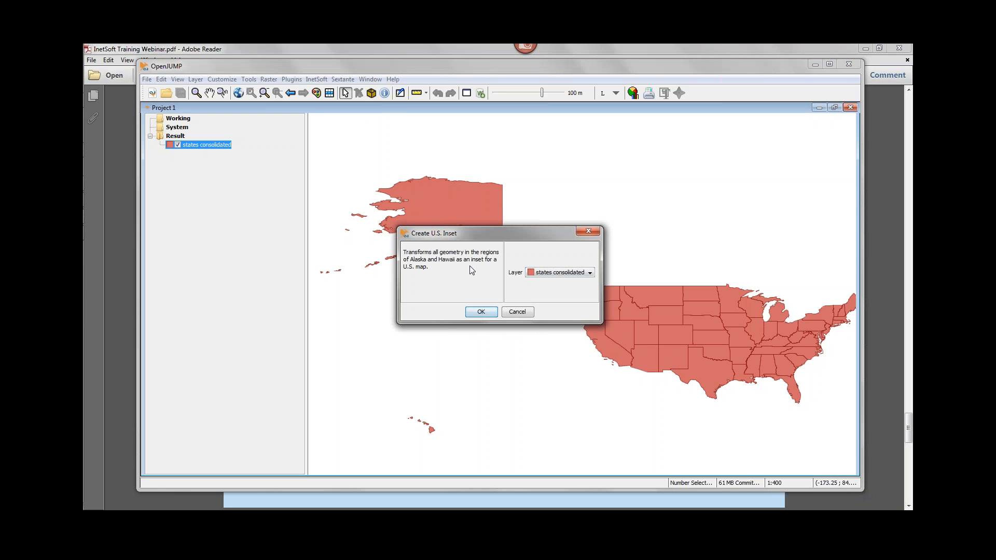
pyautogui.click(481, 312)
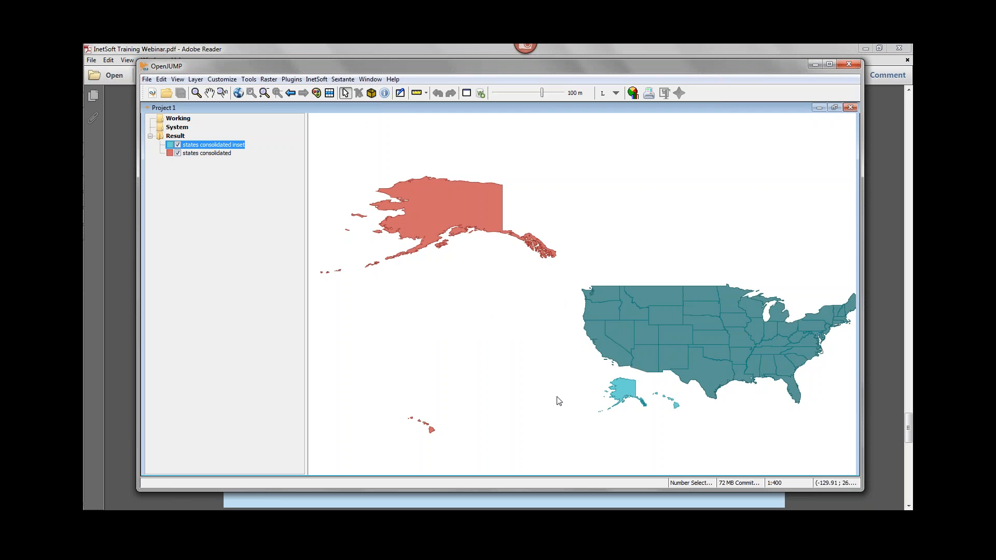
# Remove the states consolidated layer, keeping only the inset layer in the Result category.
pyautogui.click(207, 153)
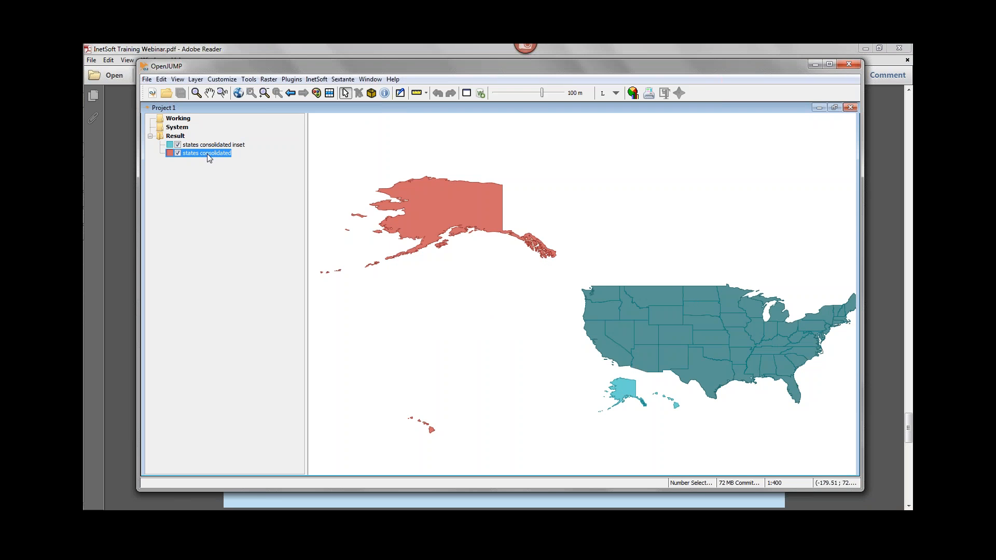
pyautogui.rightClick(222, 154)
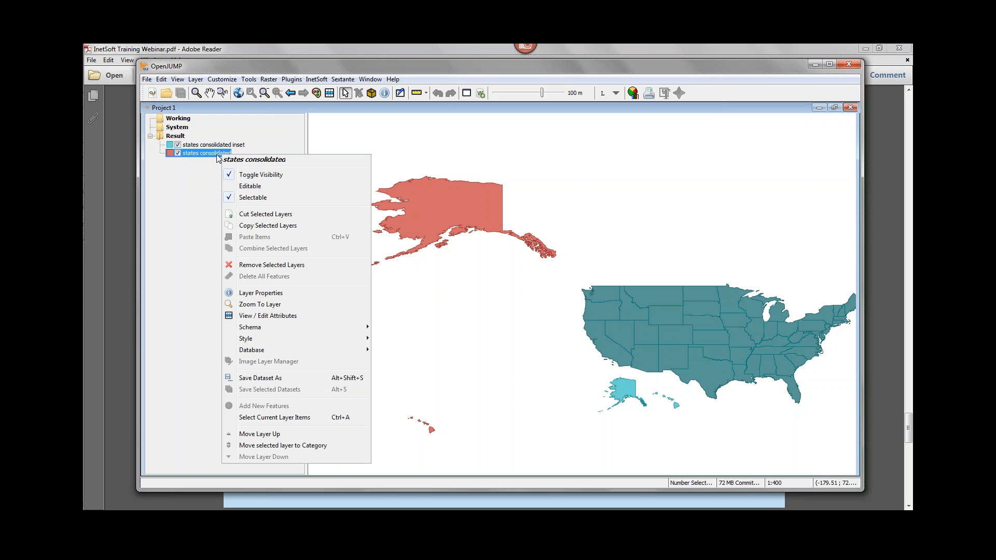
pyautogui.click(259, 265)
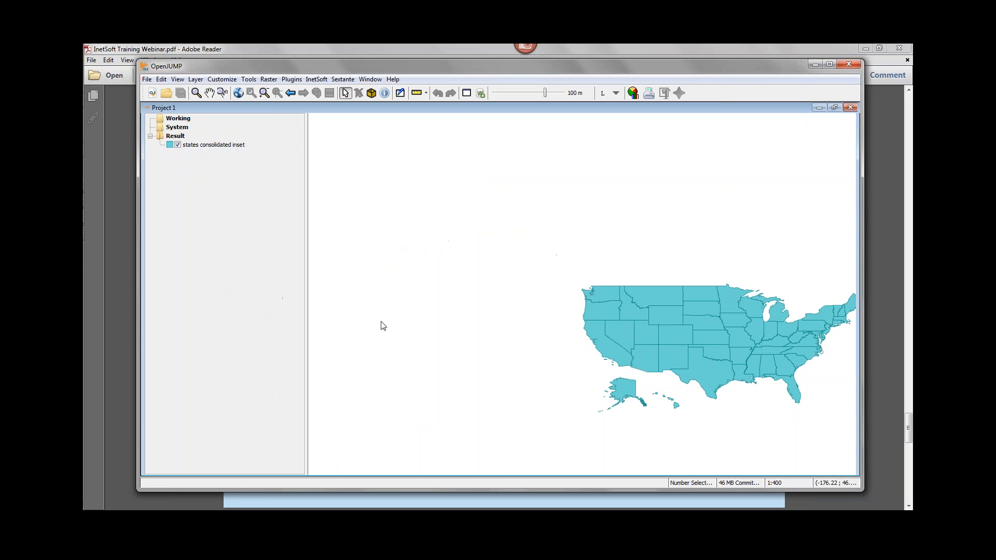
pyautogui.click(239, 94)
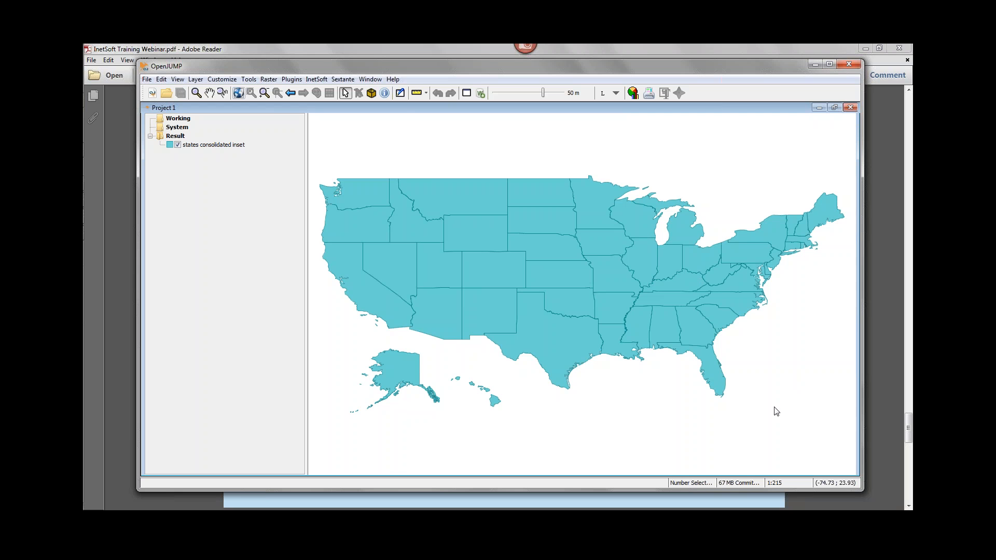
# Generate an area histogram of the states consolidated inset layer with minimum 10, maximum 100 and interval 10, examine the percentile areas, and close the output.
pyautogui.click(317, 80)
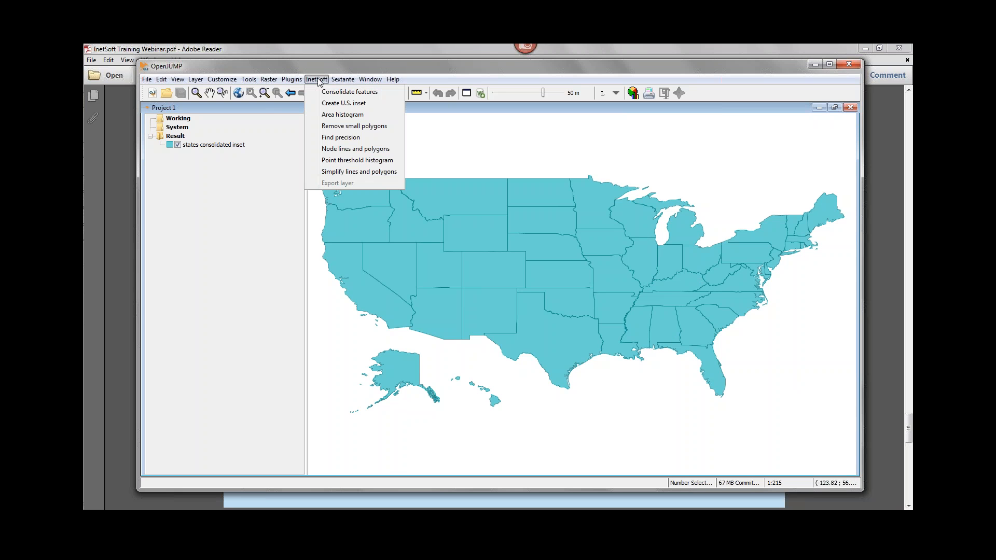
pyautogui.click(366, 116)
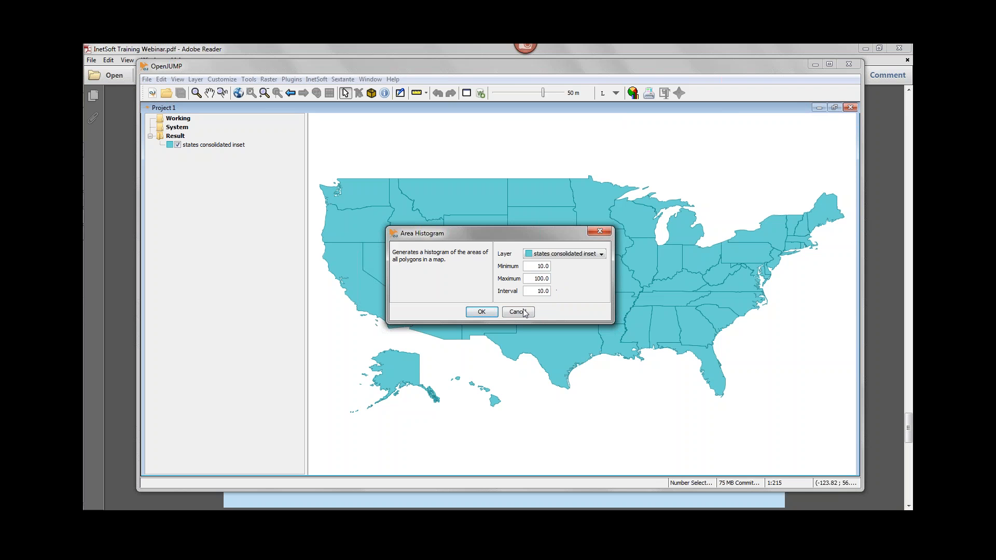
pyautogui.click(481, 311)
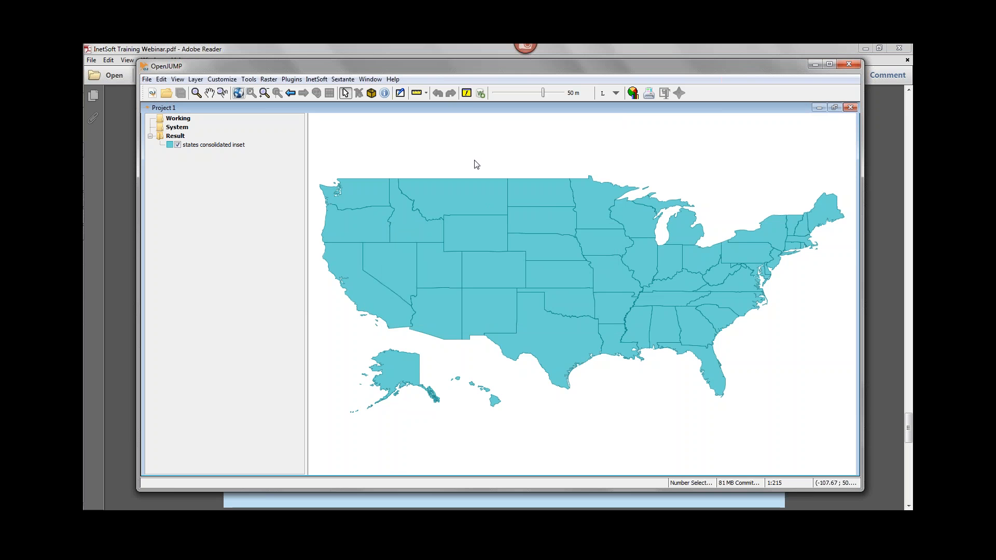
pyautogui.click(466, 94)
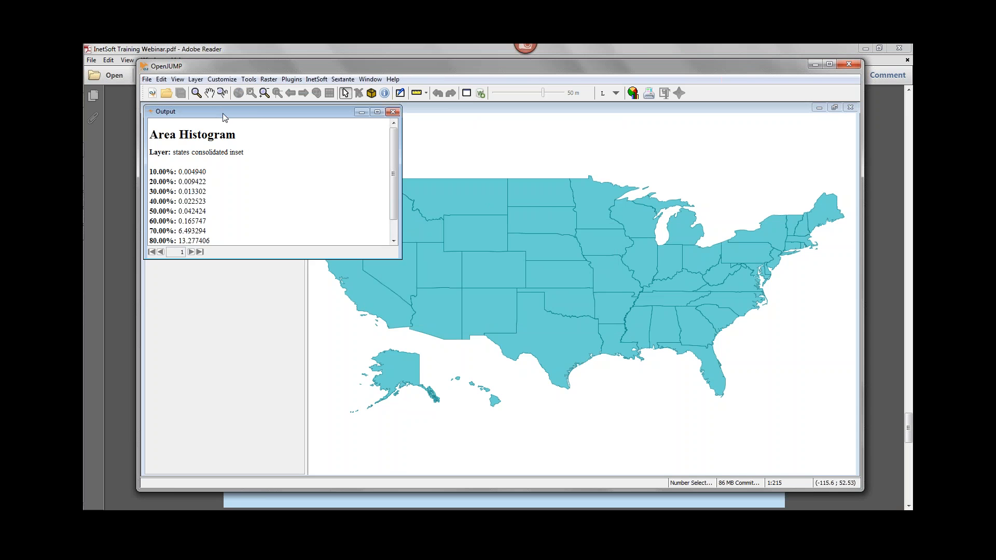
pyautogui.moveTo(223, 113); pyautogui.dragTo(315, 151)
pyautogui.moveTo(386, 296); pyautogui.dragTo(387, 379)
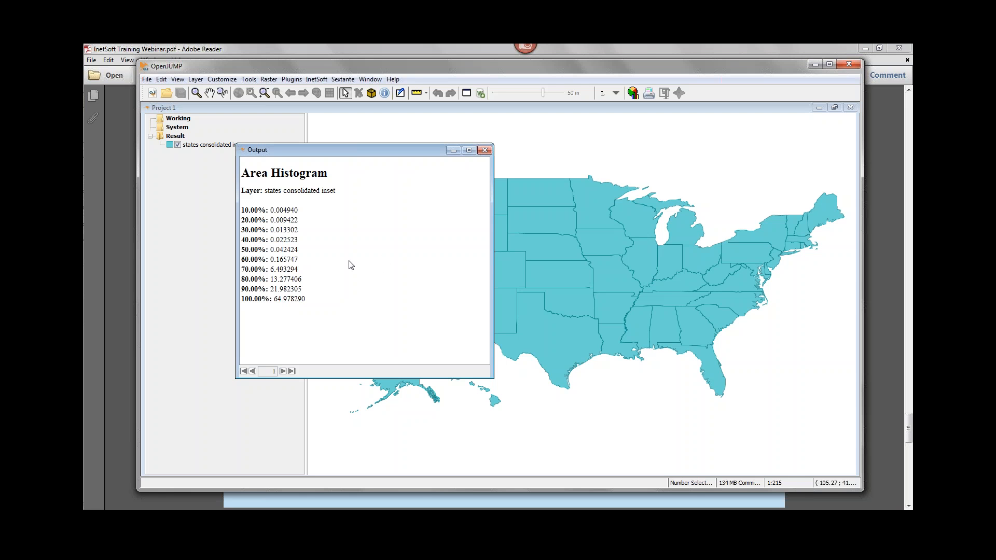
pyautogui.click(486, 151)
# Remove small polygons from the states consolidated inset layer using a threshold of 0.02.
pyautogui.click(321, 80)
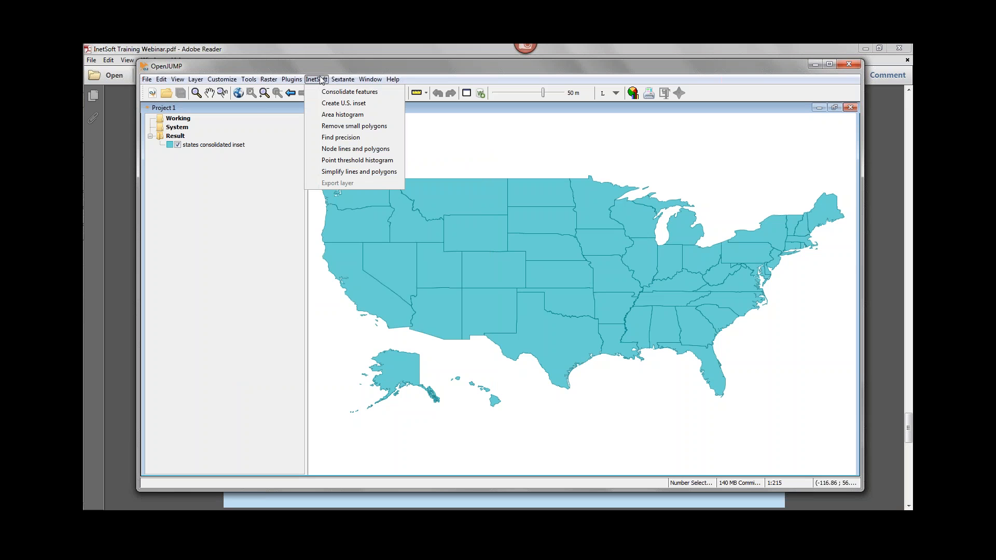
pyautogui.click(361, 126)
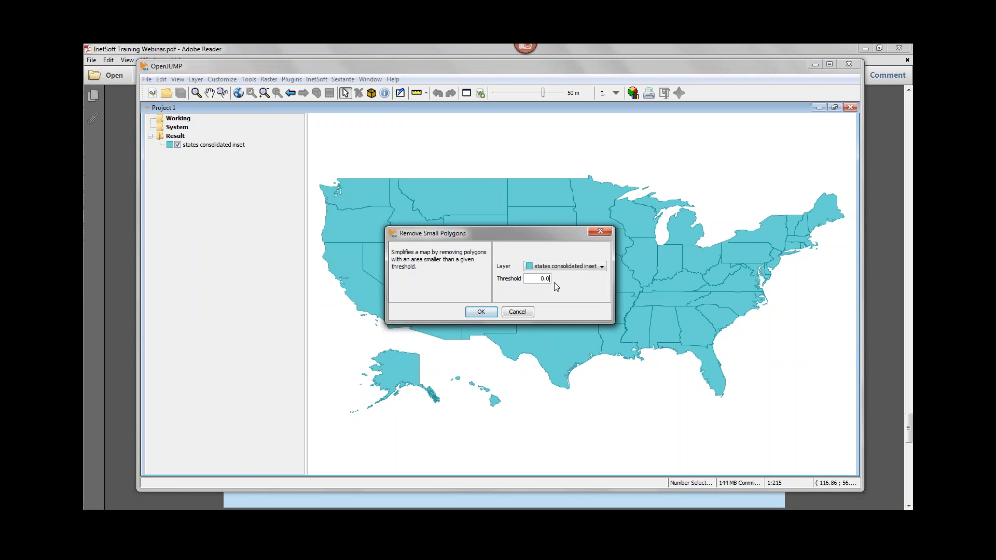
pyautogui.write('2')
pyautogui.click(481, 312)
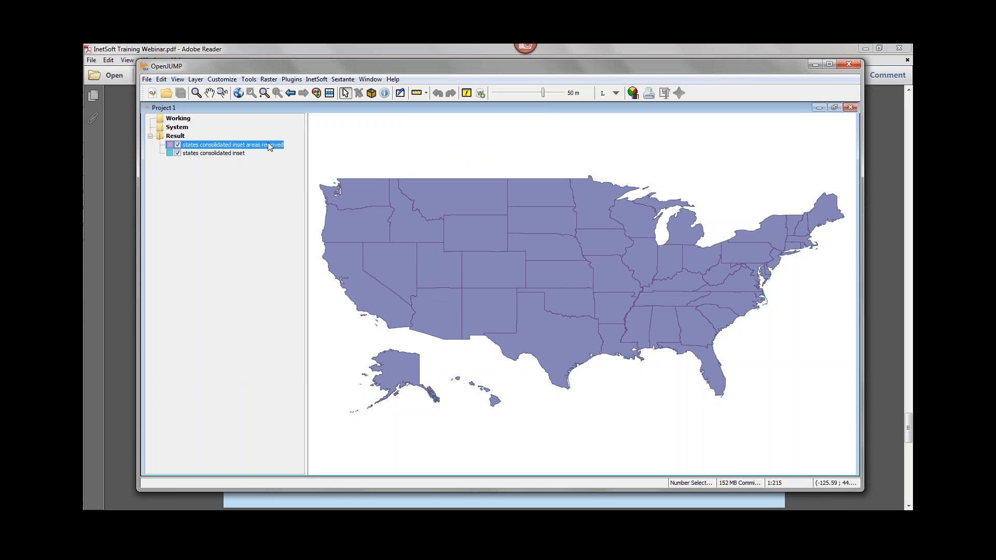
# Remove the states consolidated inset layer and select the areas removed layer in the Result category.
pyautogui.click(217, 155)
pyautogui.rightClick(224, 154)
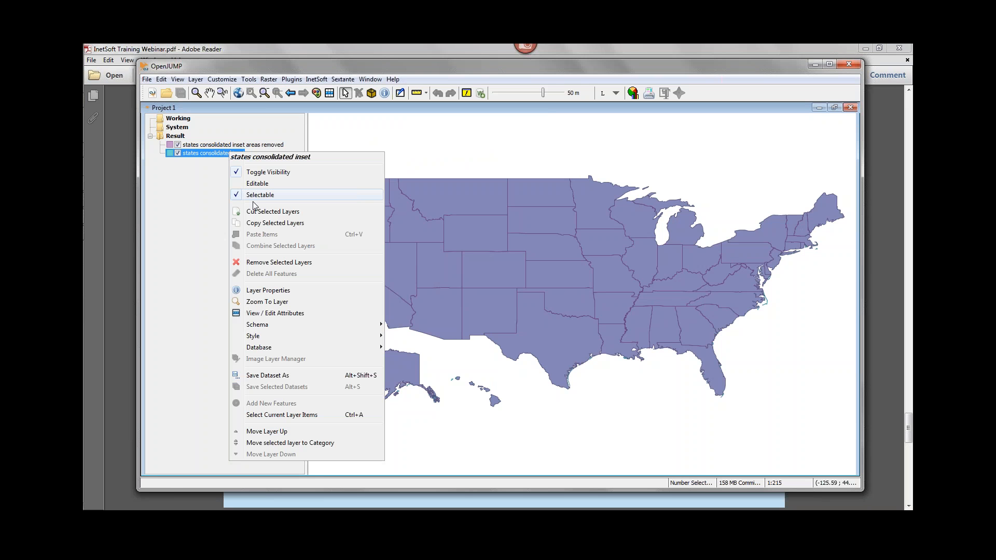
pyautogui.click(272, 263)
pyautogui.click(246, 147)
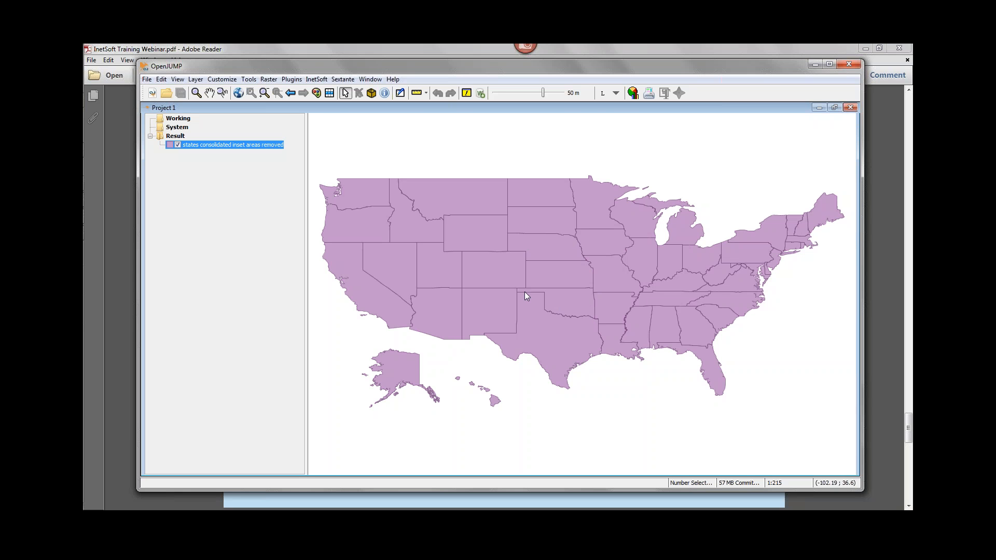
# Find the coordinate precision of the states consolidated inset areas removed layer, read the output report, and close it.
pyautogui.click(318, 80)
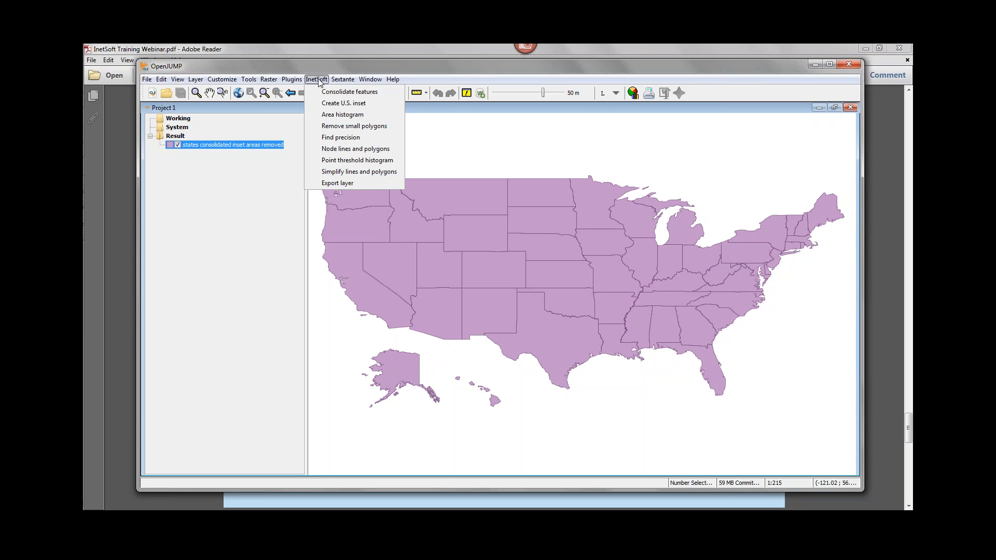
pyautogui.click(368, 139)
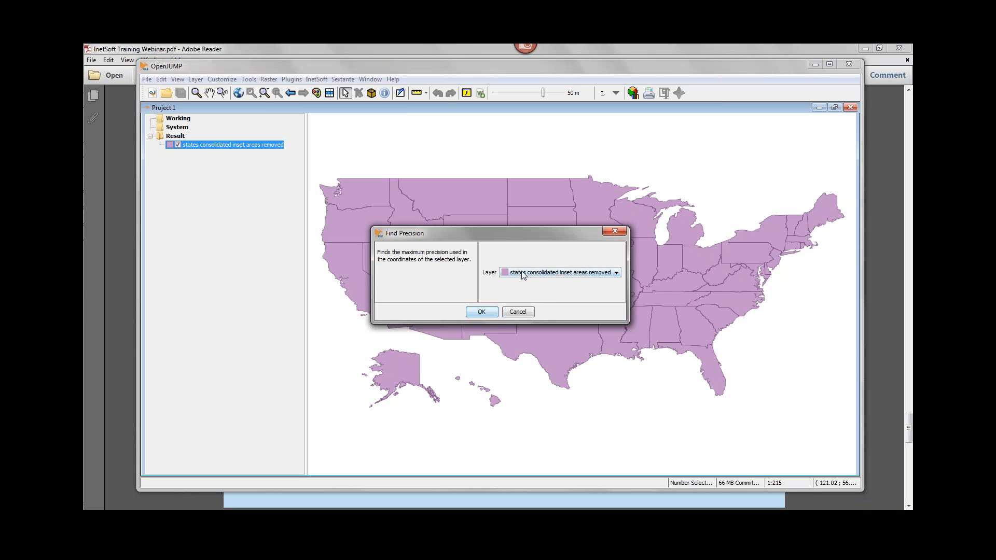
pyautogui.click(493, 314)
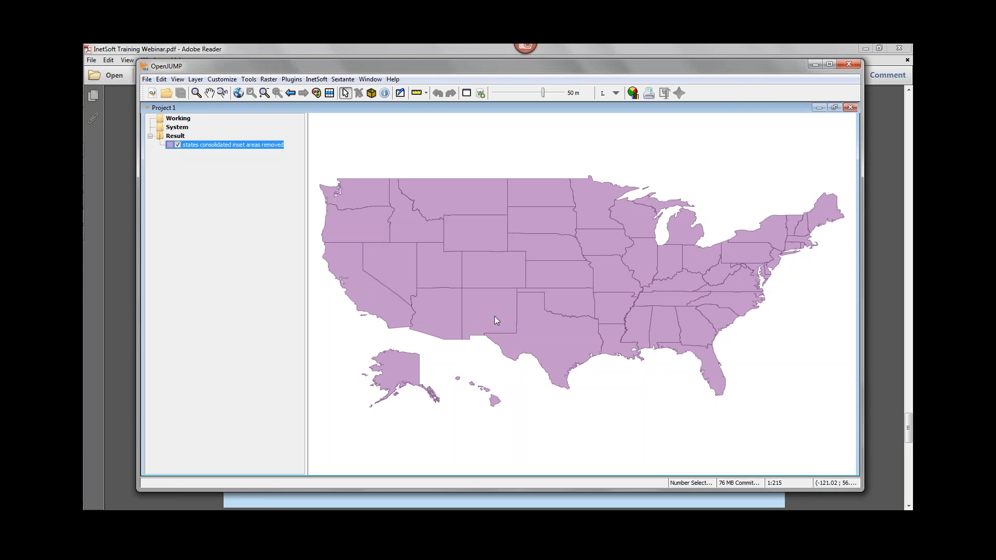
pyautogui.click(467, 93)
pyautogui.moveTo(290, 128); pyautogui.dragTo(389, 164)
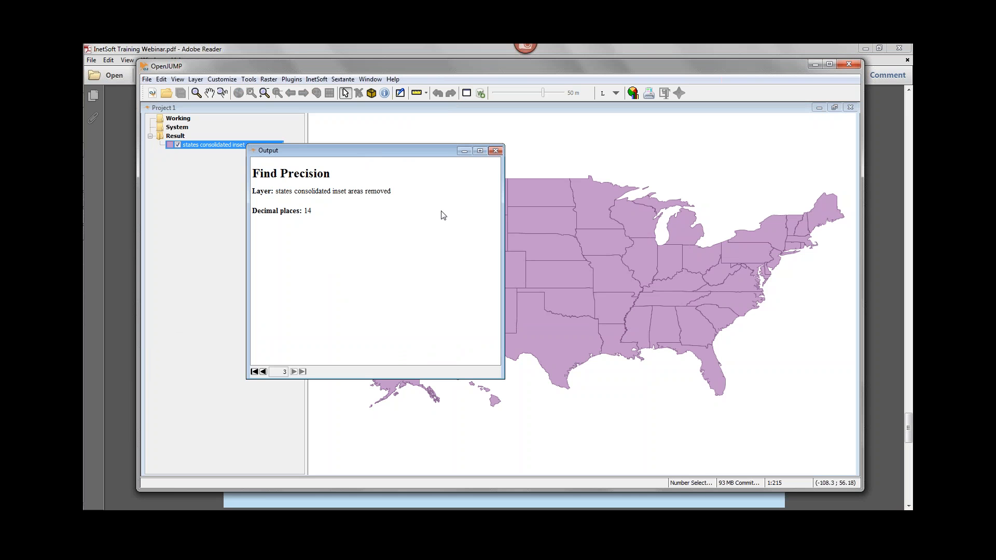
pyautogui.click(499, 153)
# Node the lines and polygons of the states consolidated inset areas removed layer with precision 6.
pyautogui.click(316, 79)
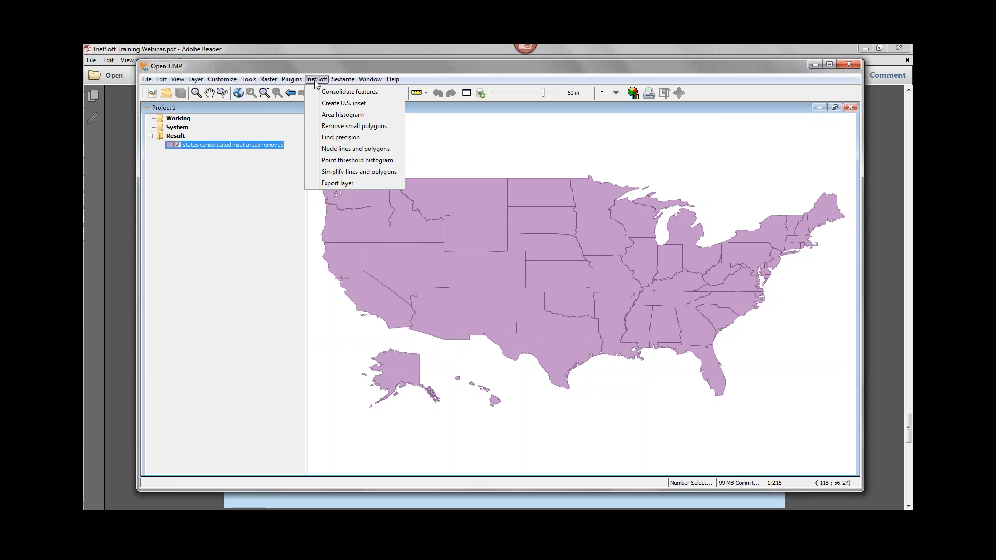
pyautogui.click(366, 150)
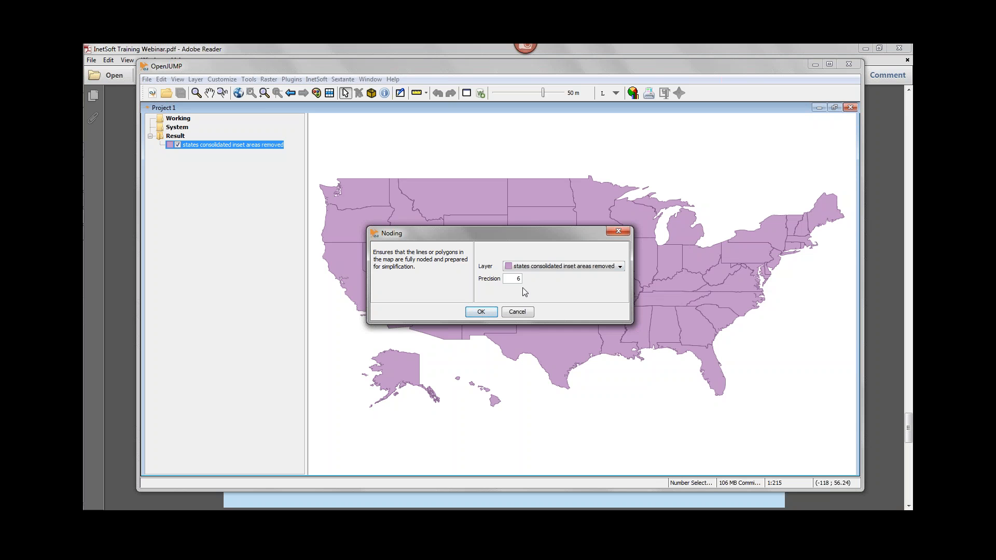
pyautogui.click(487, 312)
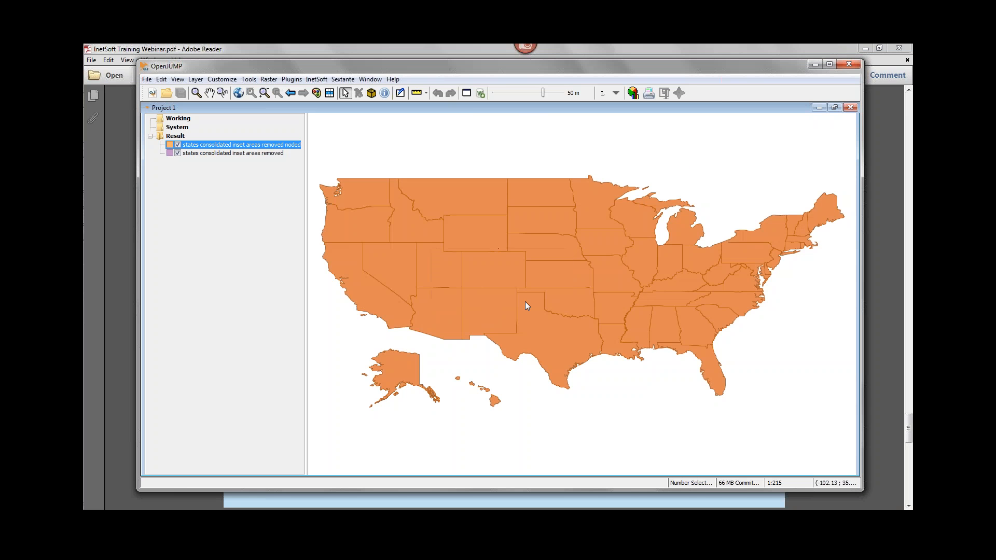
# Widen the project window and layer list, and remove the un-noded states consolidated inset areas removed layer.
pyautogui.moveTo(306, 177); pyautogui.dragTo(316, 179)
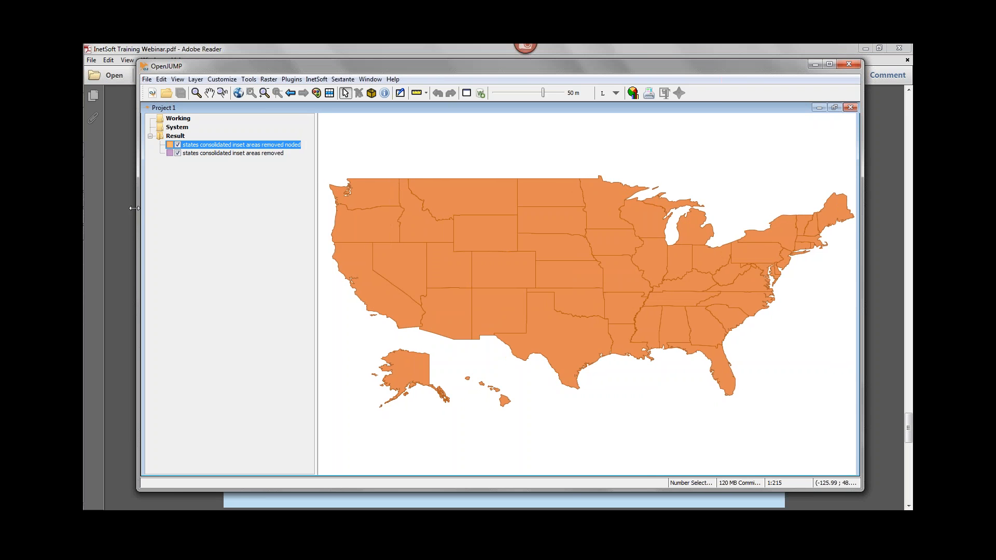
pyautogui.moveTo(140, 208); pyautogui.dragTo(107, 208)
pyautogui.moveTo(285, 180); pyautogui.dragTo(290, 179)
pyautogui.click(210, 154)
pyautogui.rightClick(210, 154)
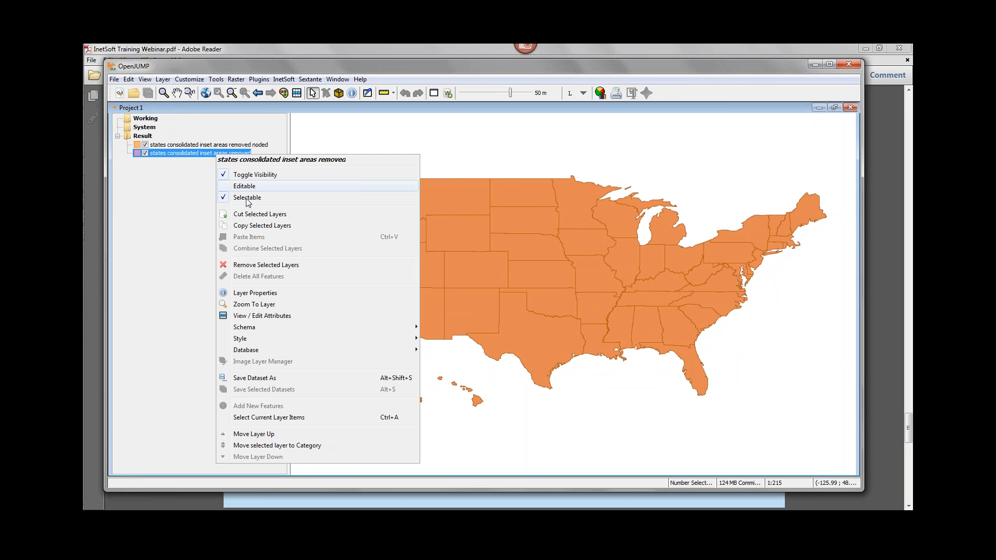
pyautogui.click(258, 265)
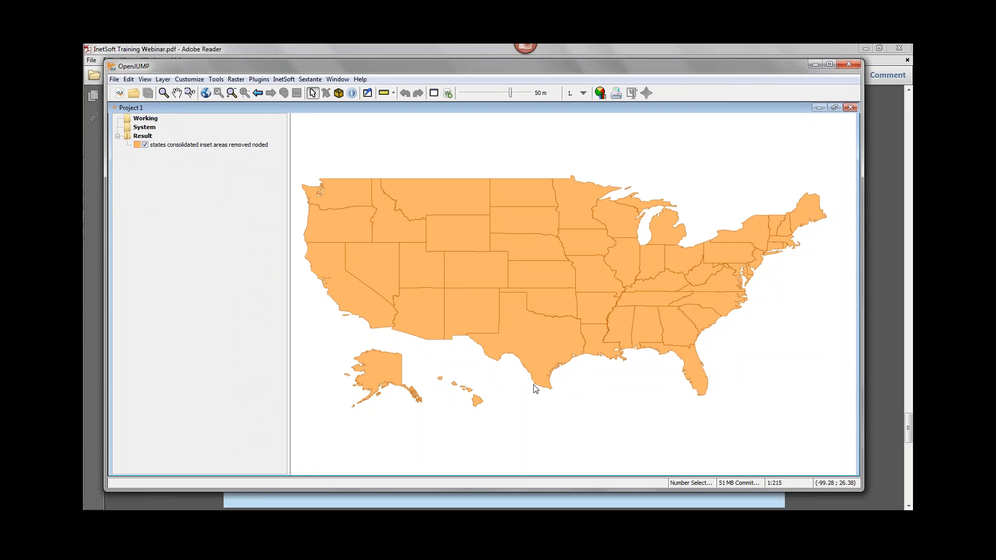
# Select South Dakota on the noded map to examine the points along its boundary.
pyautogui.click(485, 275)
pyautogui.click(524, 214)
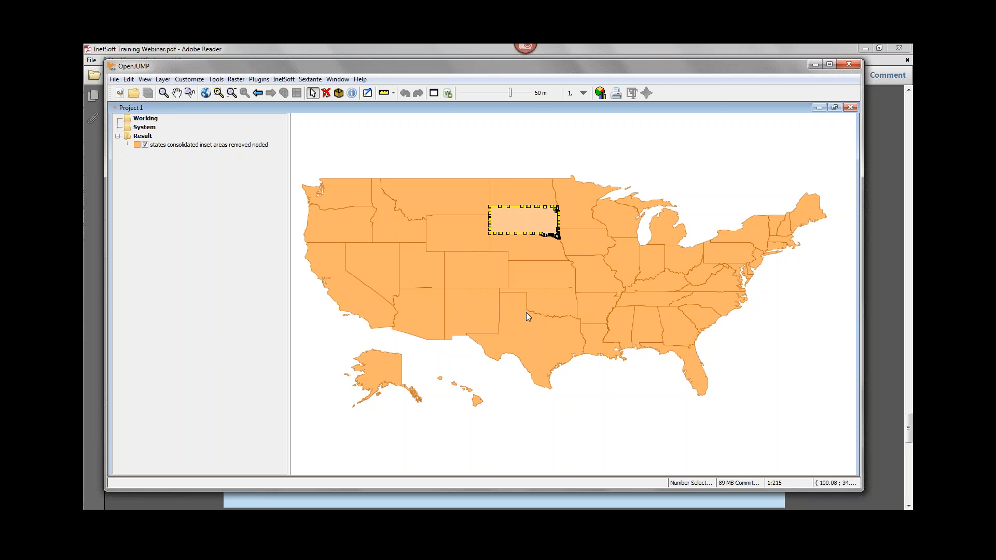
# Generate a Visvalingam-Whyatt point threshold histogram of the noded layer with minimum 10, maximum 100 and interval 10, examine the output, and close it.
pyautogui.click(220, 146)
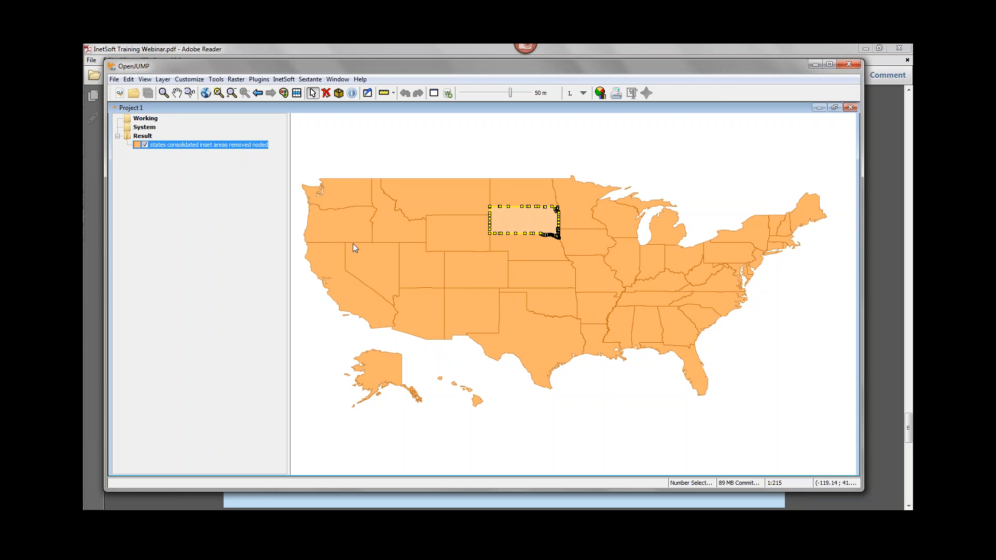
pyautogui.click(284, 80)
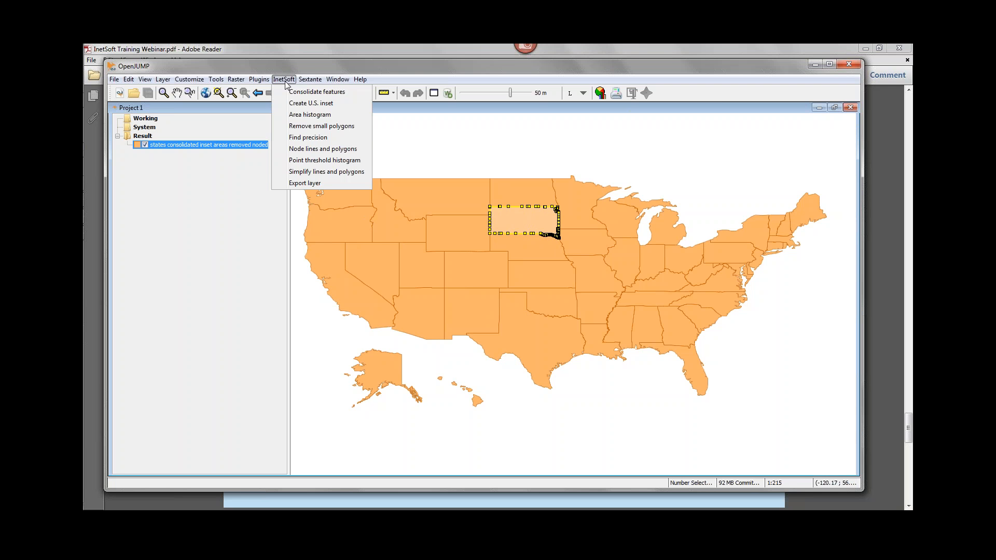
pyautogui.click(329, 165)
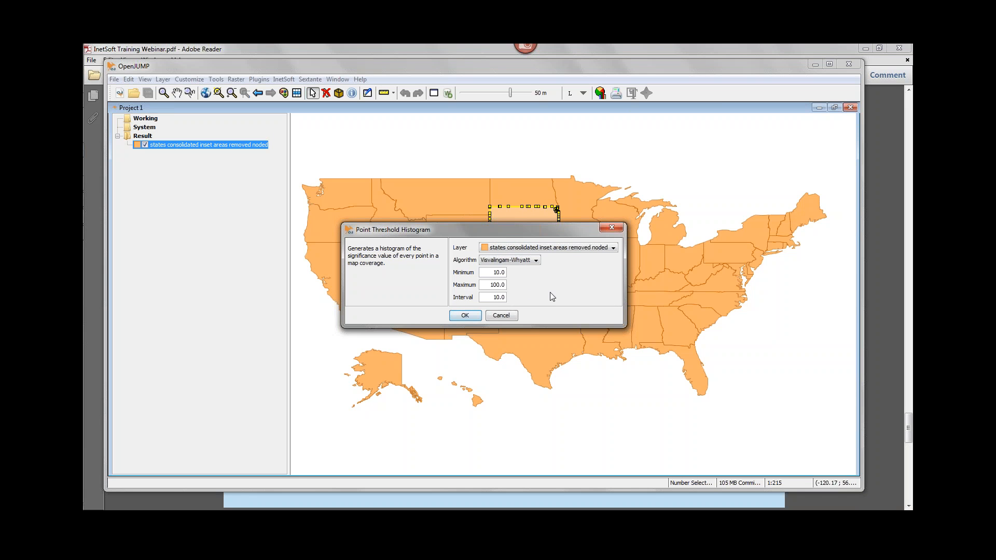
pyautogui.click(470, 316)
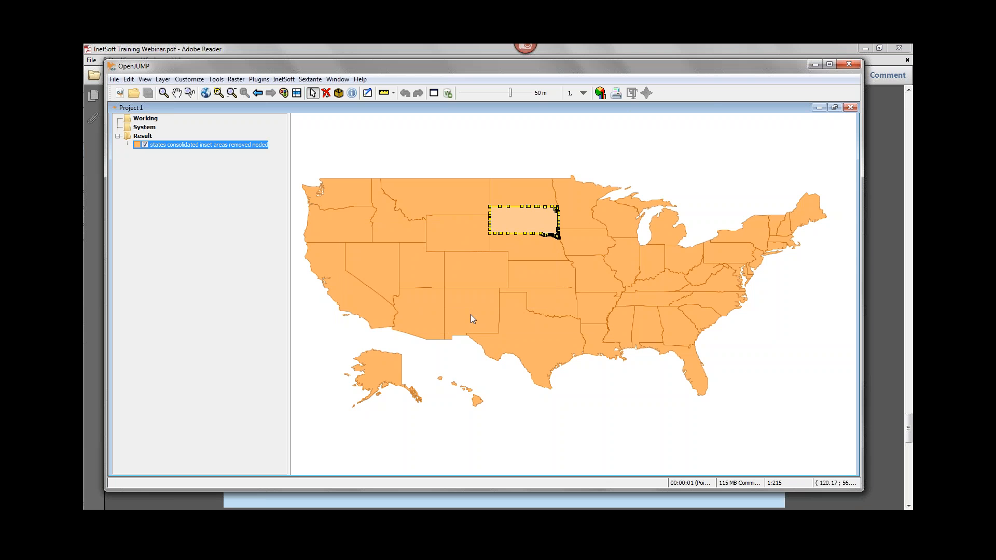
pyautogui.click(435, 93)
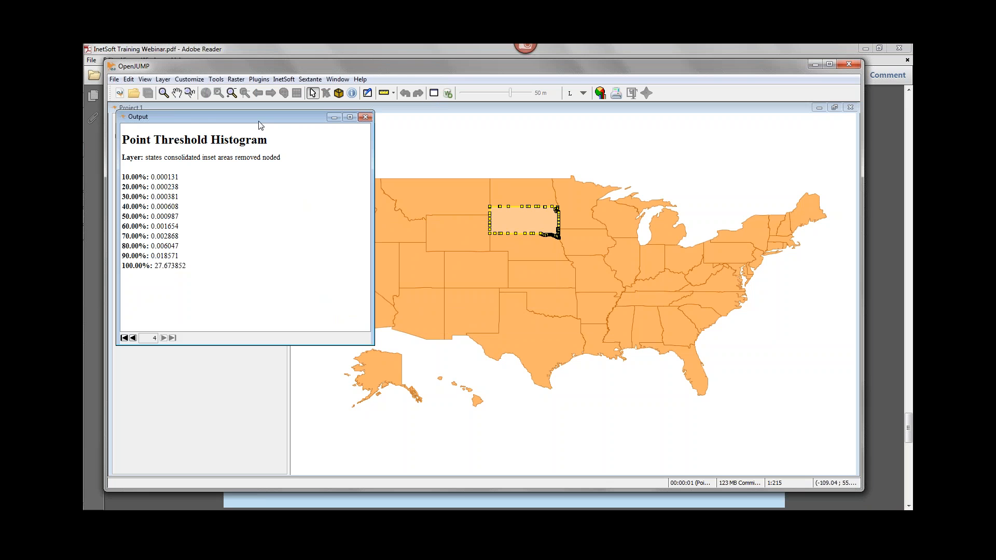
pyautogui.moveTo(265, 123); pyautogui.dragTo(353, 153)
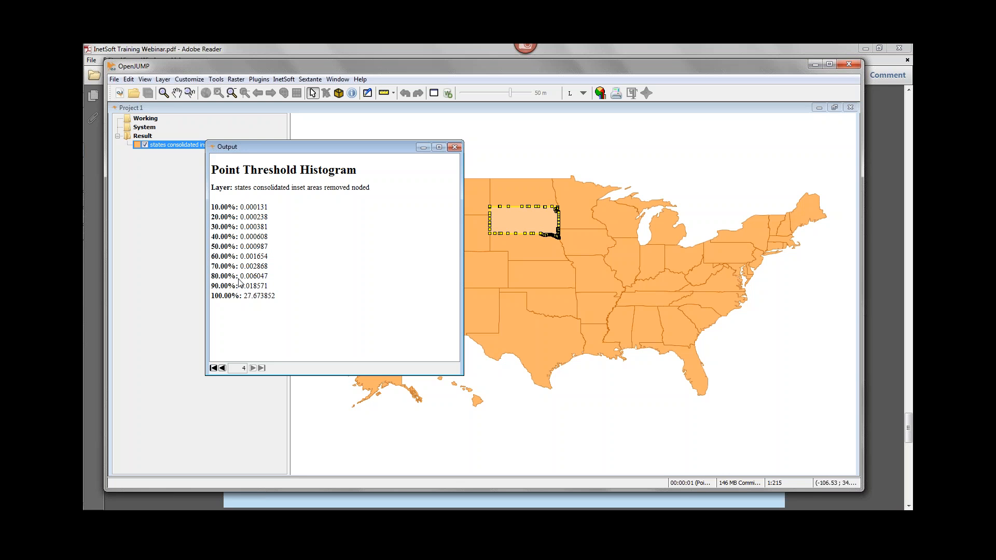
pyautogui.click(455, 147)
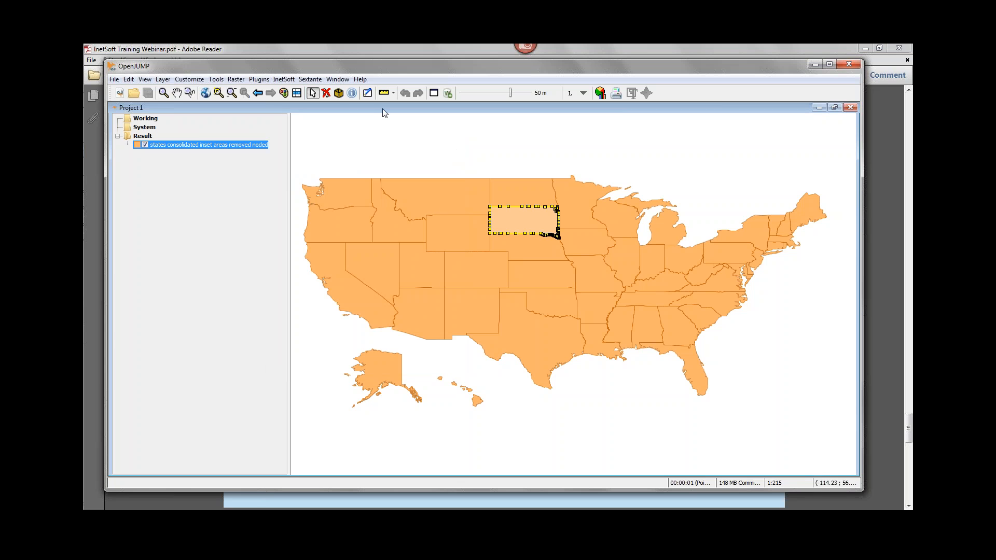
# Simplify the noded layer's lines and polygons with the Visvalingam-Whyatt algorithm and a threshold of 0.01.
pyautogui.click(285, 80)
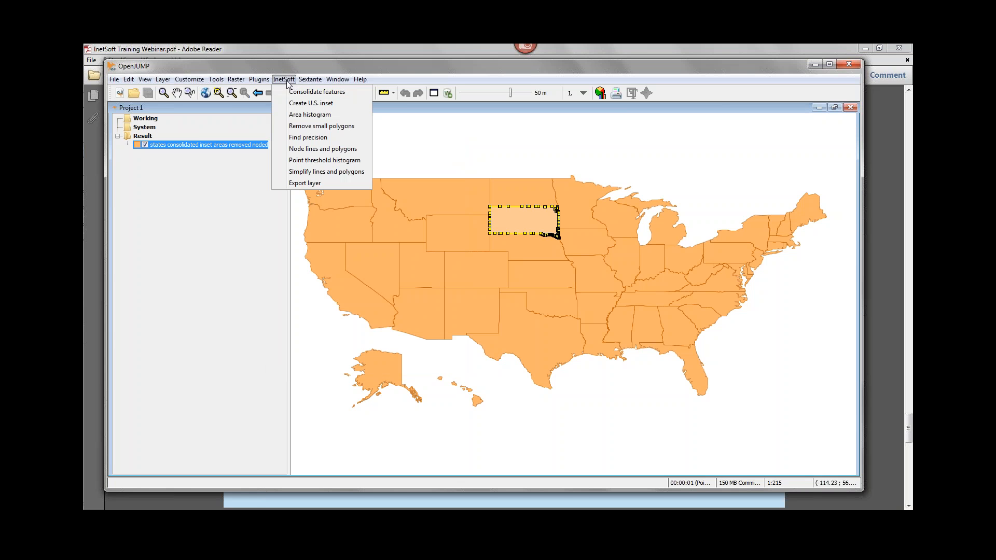
pyautogui.click(336, 174)
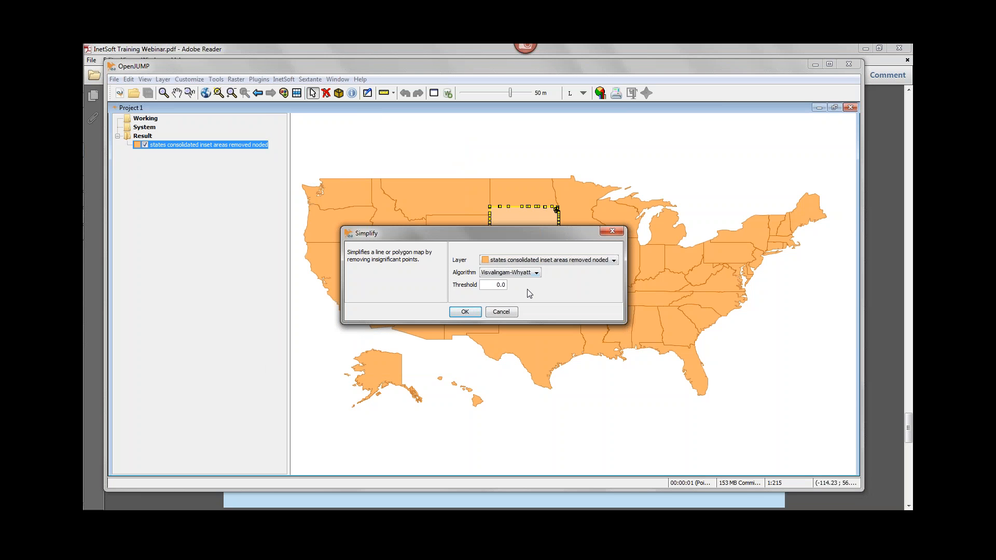
pyautogui.write('1')
pyautogui.click(472, 313)
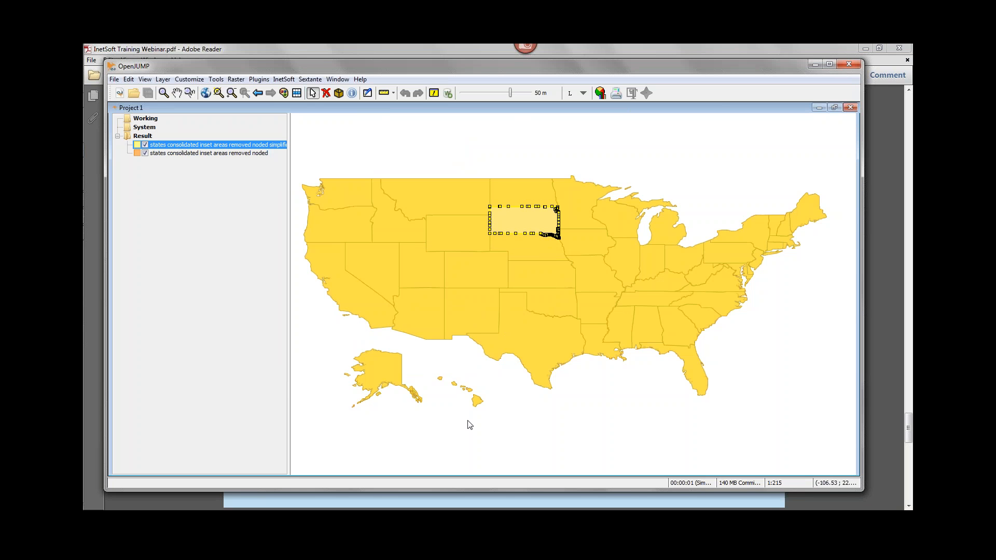
# Remove the unsimplified noded layer, keeping only the simplified layer in the Result category.
pyautogui.click(198, 152)
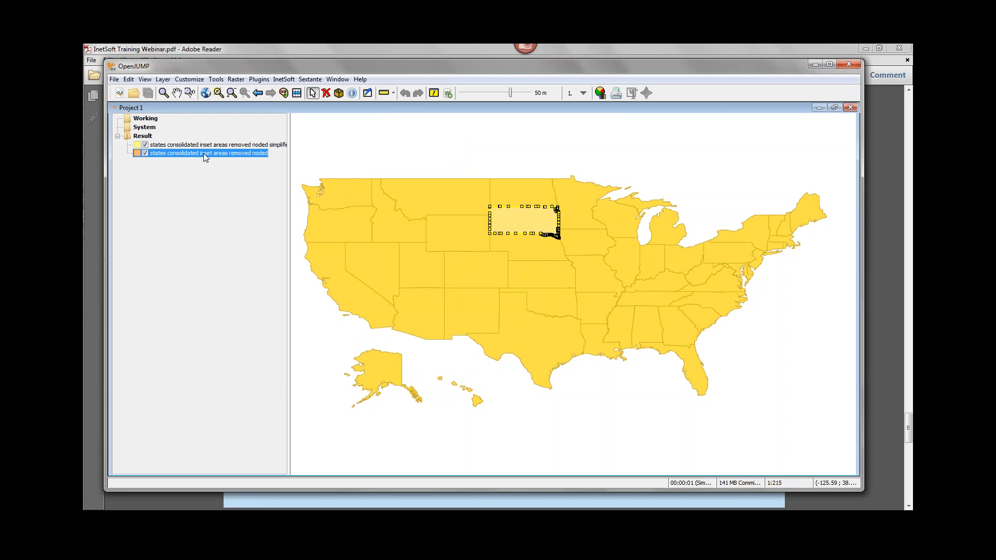
pyautogui.rightClick(207, 154)
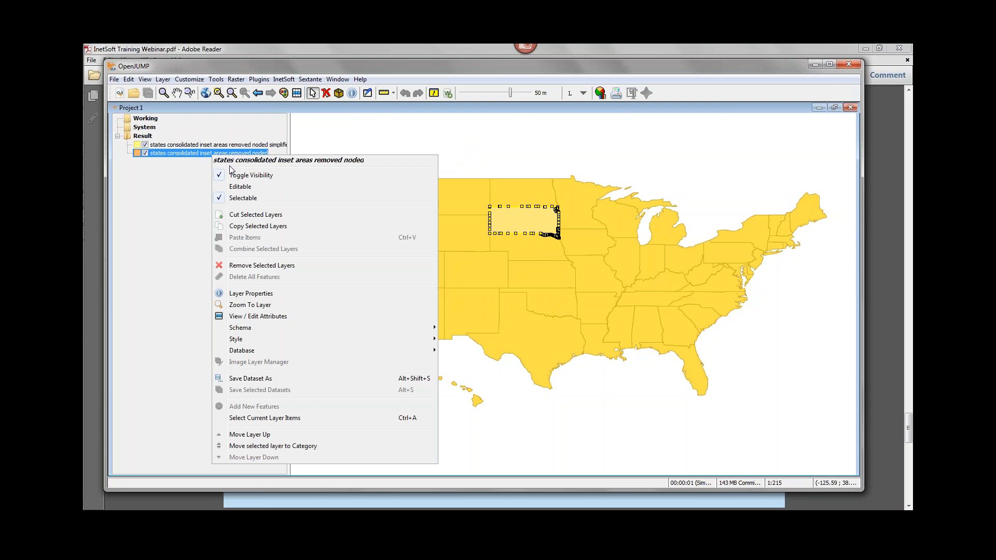
pyautogui.click(252, 268)
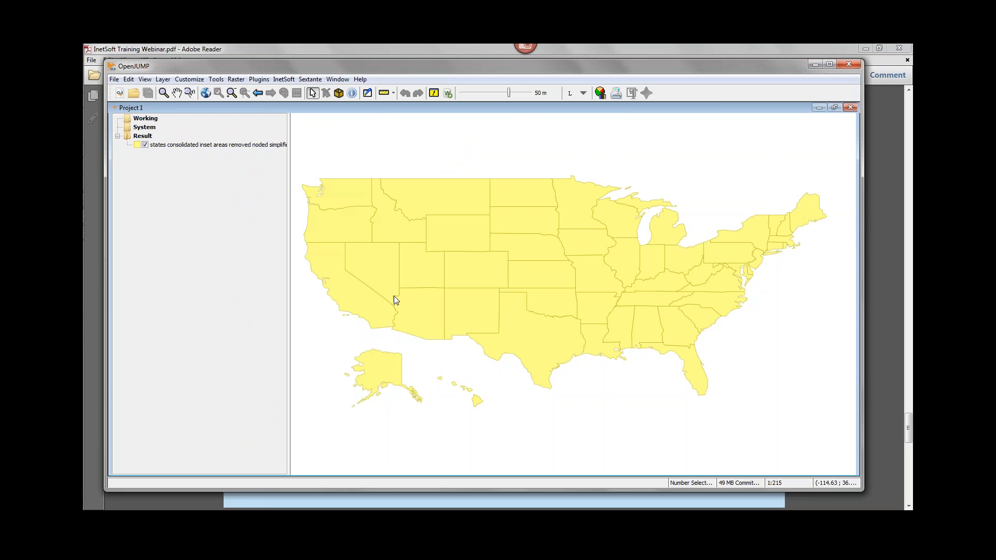
# Select several central states on the simplified map, ending with Nebraska, to examine their boundary points.
pyautogui.click(535, 226)
pyautogui.click(455, 231)
pyautogui.click(527, 196)
pyautogui.click(529, 220)
pyautogui.click(529, 251)
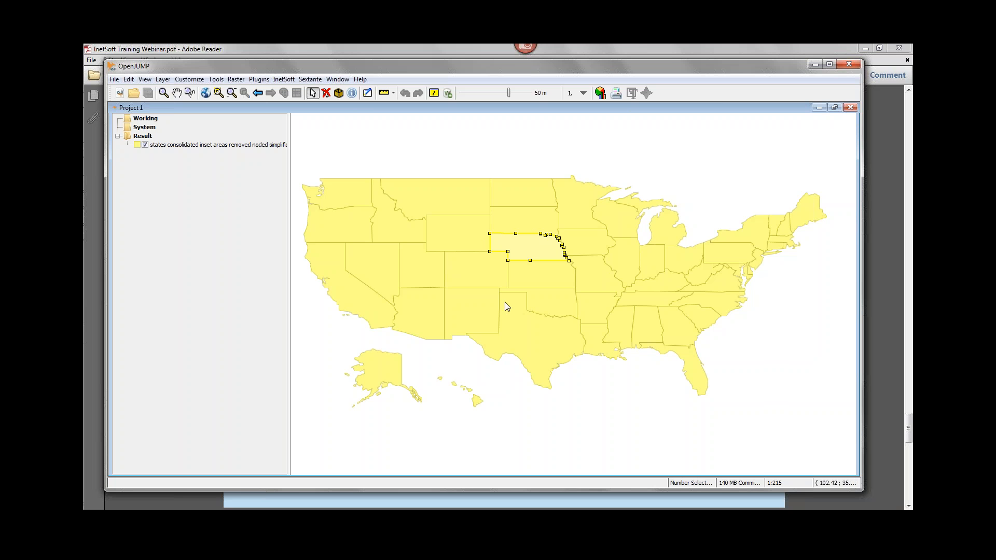
# Select the simplified states layer in the Result category and open the InetSoft Export layer settings for it.
pyautogui.click(283, 81)
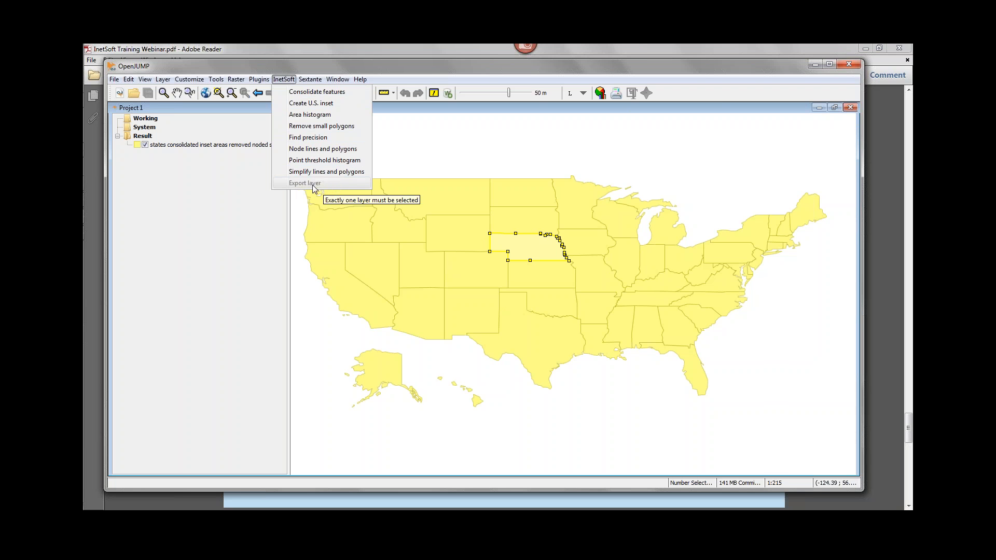
pyautogui.click(208, 151)
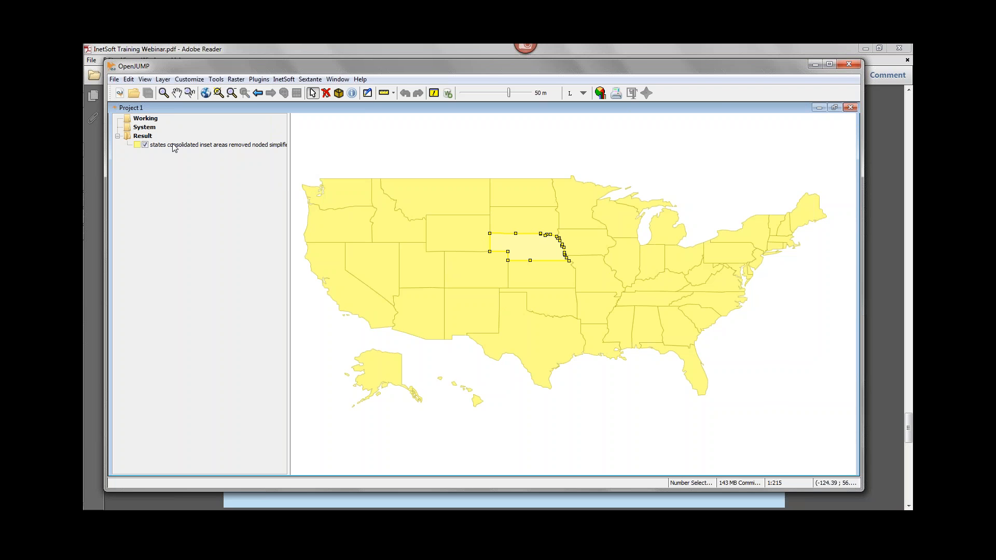
pyautogui.click(201, 146)
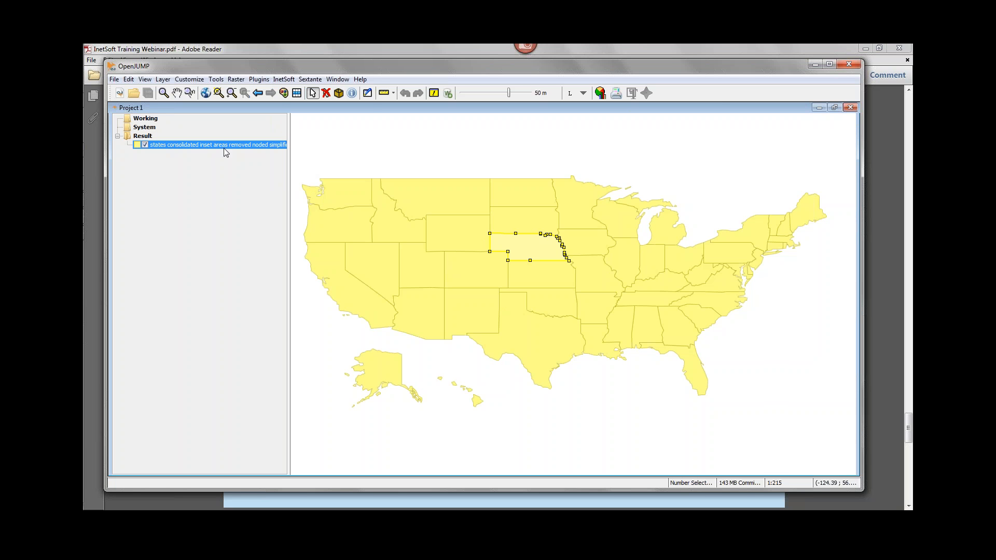
pyautogui.click(283, 79)
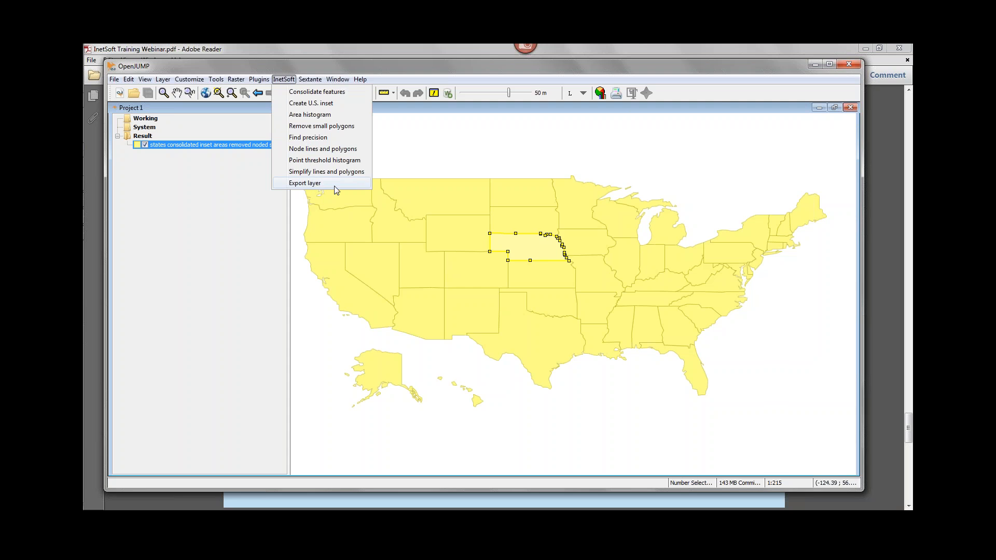
pyautogui.click(337, 184)
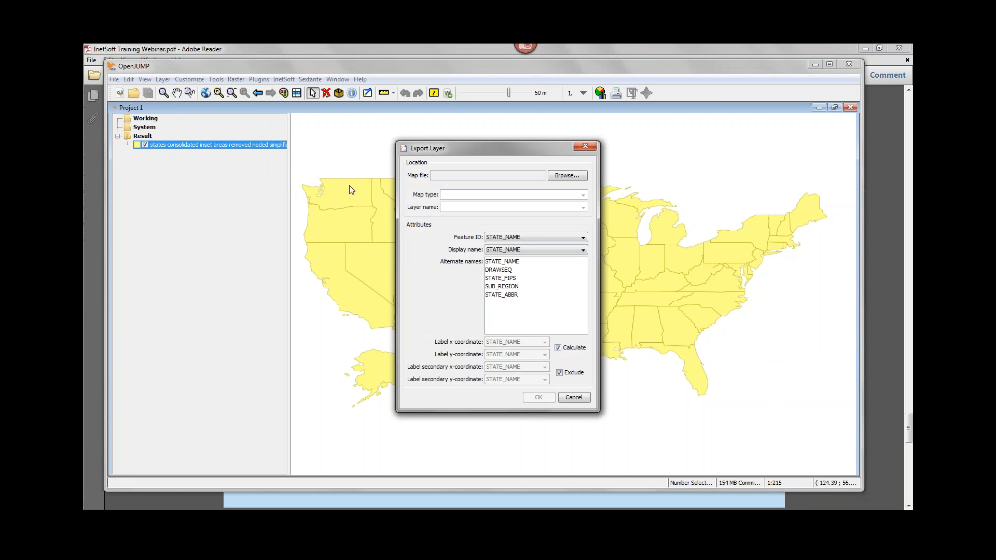
# Set the export's map file to mapdata.xml in the WEB-INF\classes folder of the StyleIntelligence12Group server.
pyautogui.click(567, 177)
pyautogui.click(558, 188)
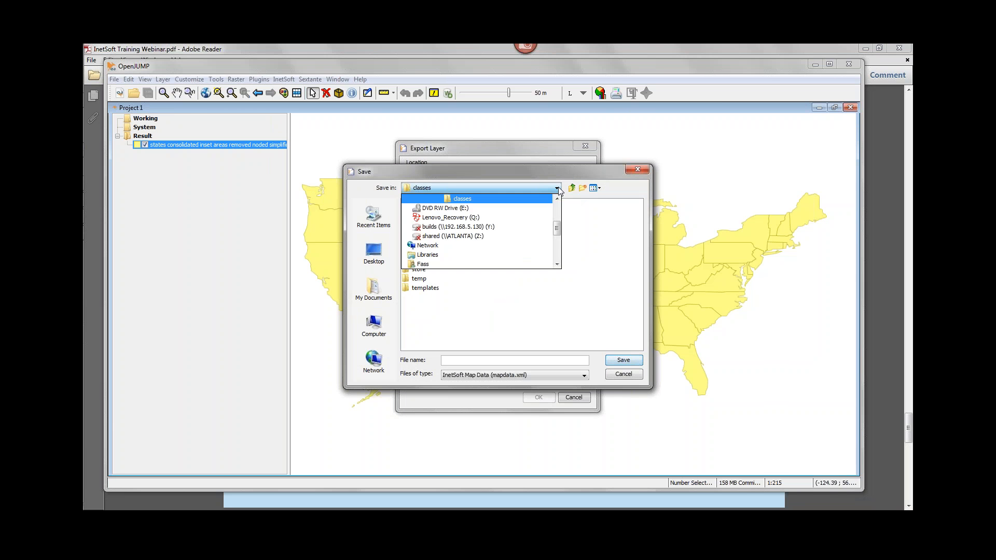
pyautogui.click(557, 198)
pyautogui.click(557, 199)
pyautogui.click(557, 199)
pyautogui.click(557, 199)
pyautogui.click(558, 199)
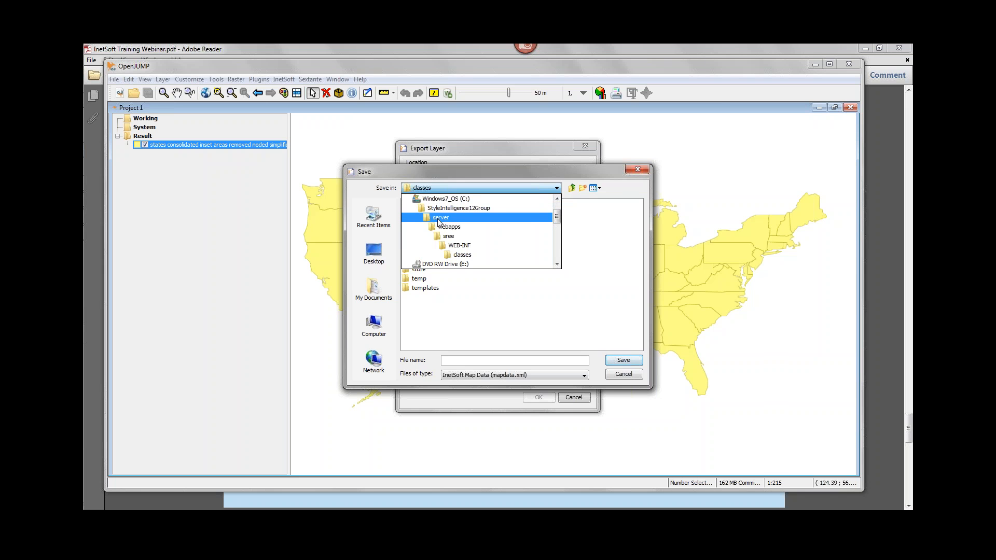
pyautogui.click(481, 254)
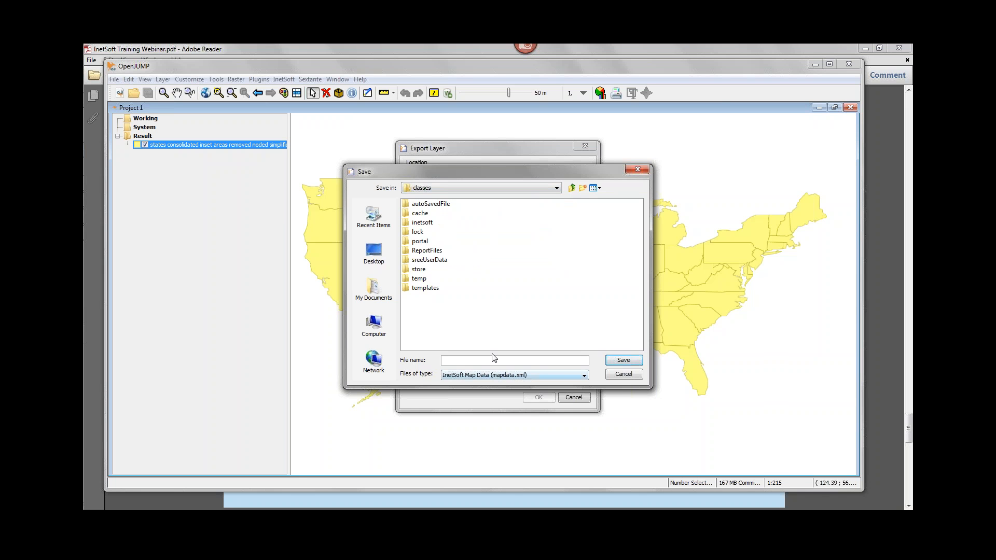
pyautogui.write('mapdata.xml')
pyautogui.press('BackSpace')
pyautogui.press('BackSpace')
pyautogui.press('BackSpace')
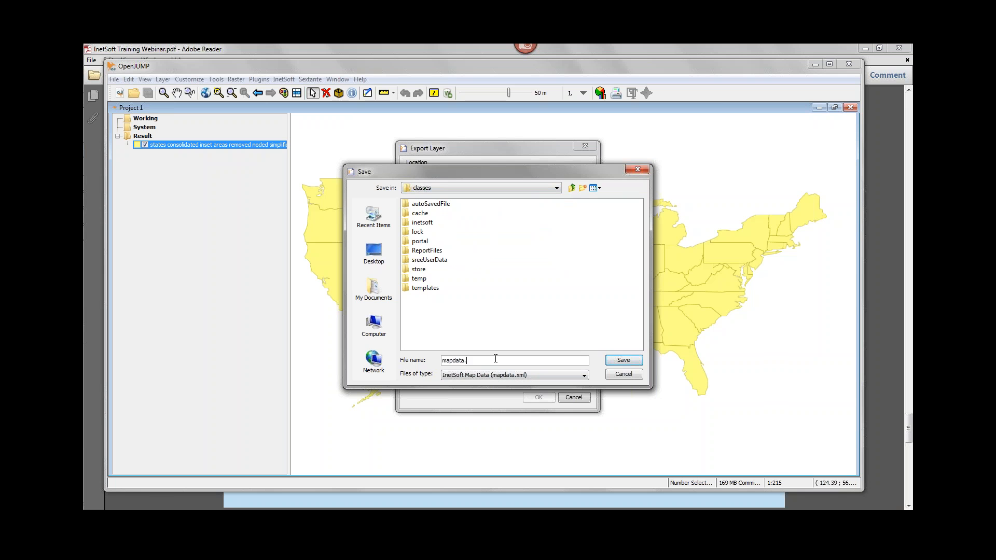
pyautogui.write('xml')
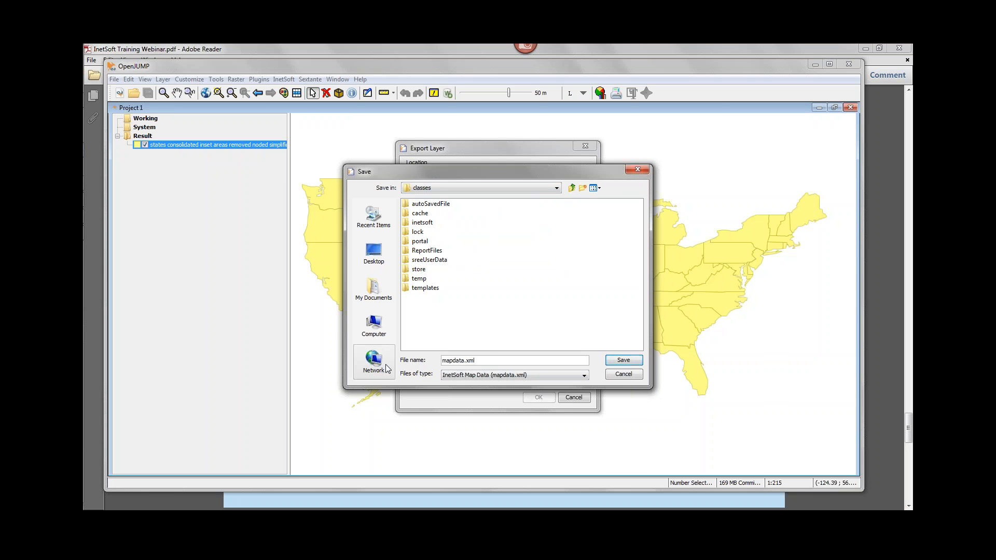
pyautogui.press('Return')
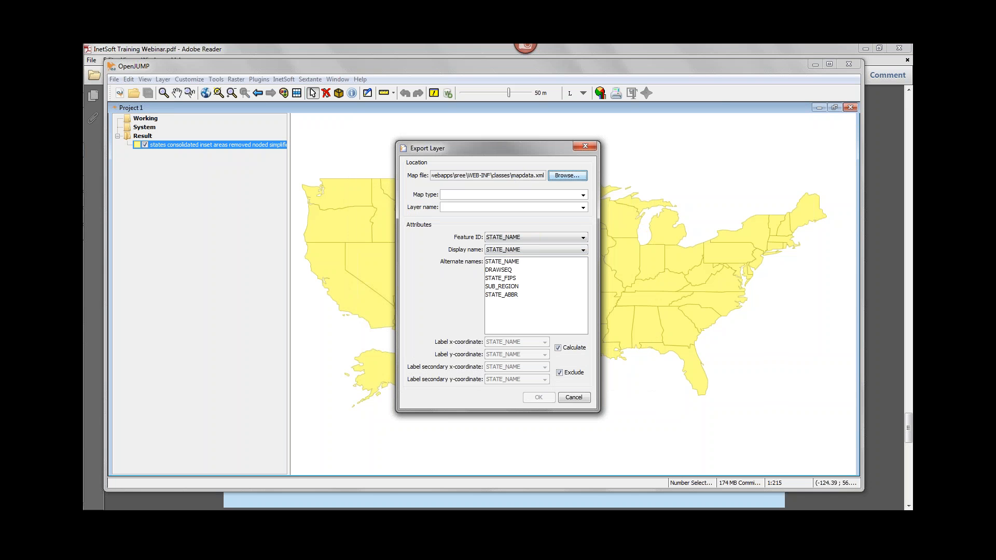
# Export the layer with map type myUSA, layer name myState and STATE_ABBR as the alternate name.
pyautogui.click(446, 194)
pyautogui.write('my')
pyautogui.write('USA')
pyautogui.write('myState')
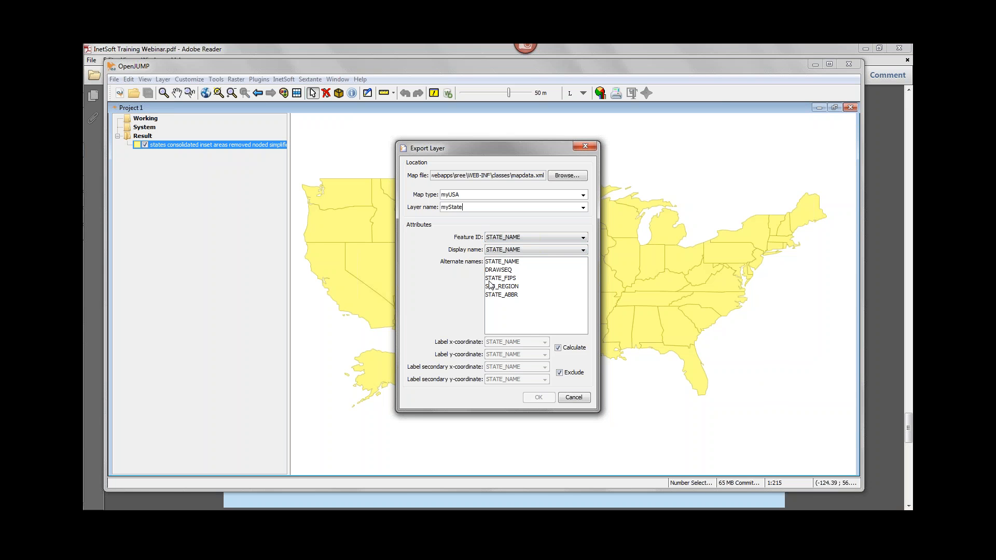
pyautogui.click(504, 295)
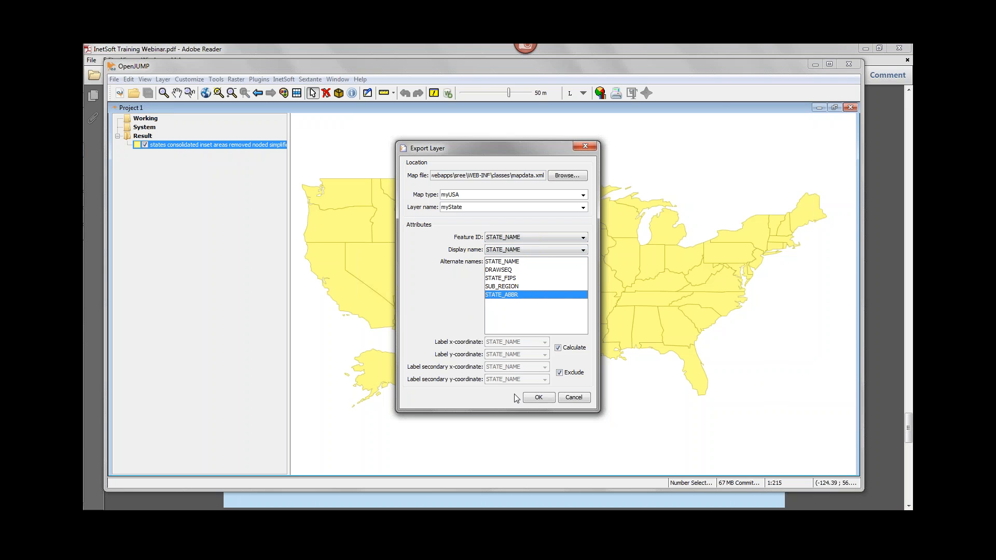
pyautogui.click(539, 397)
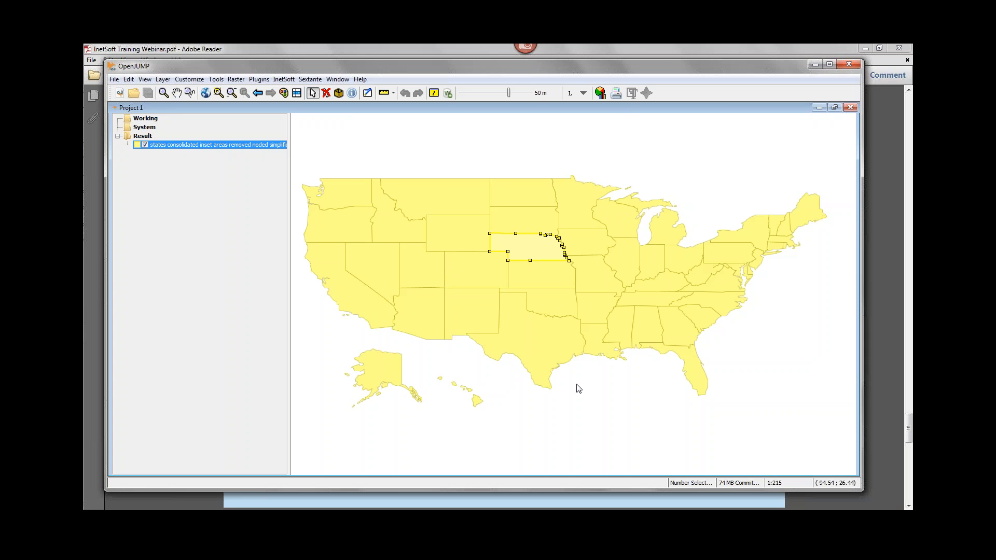
# Launch the InetSoft Server Home page from the Style Intelligence 12.0Group programs and close the old Design page in the browser.
pyautogui.click(99, 58)
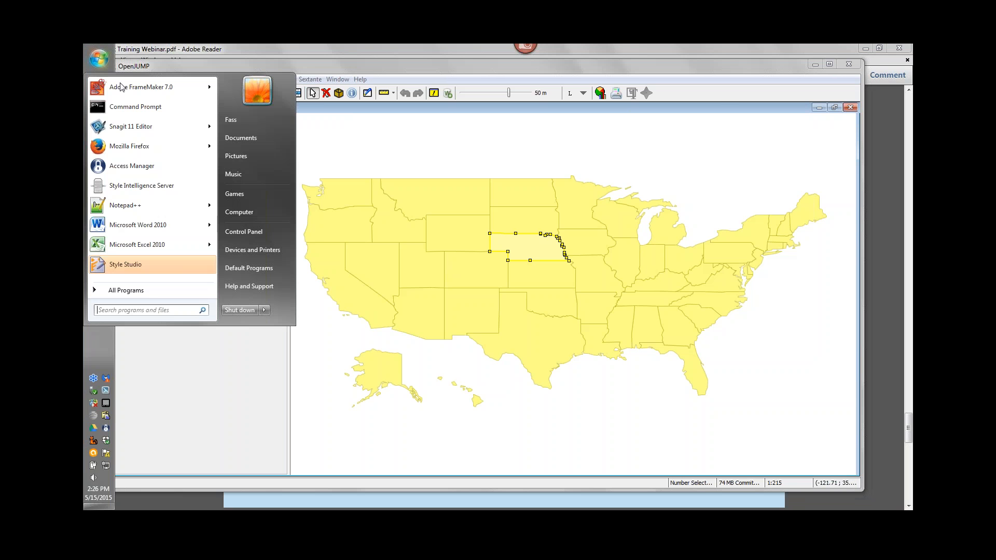
pyautogui.click(133, 288)
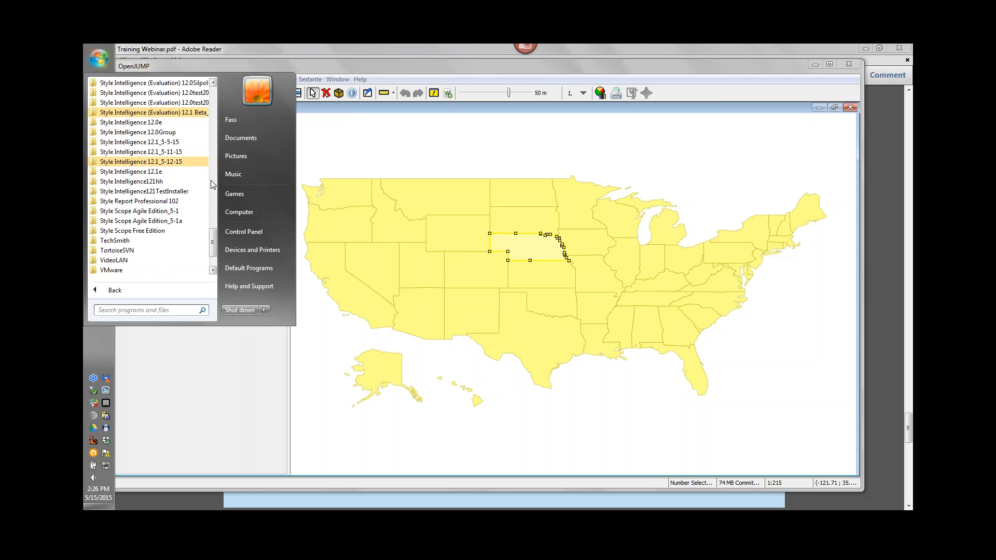
pyautogui.click(163, 132)
pyautogui.click(155, 172)
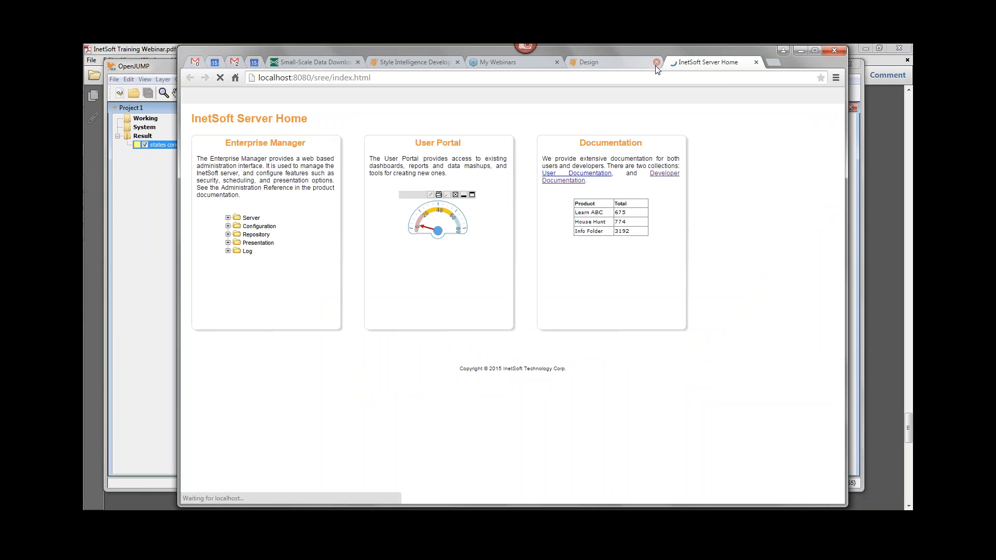
pyautogui.click(617, 63)
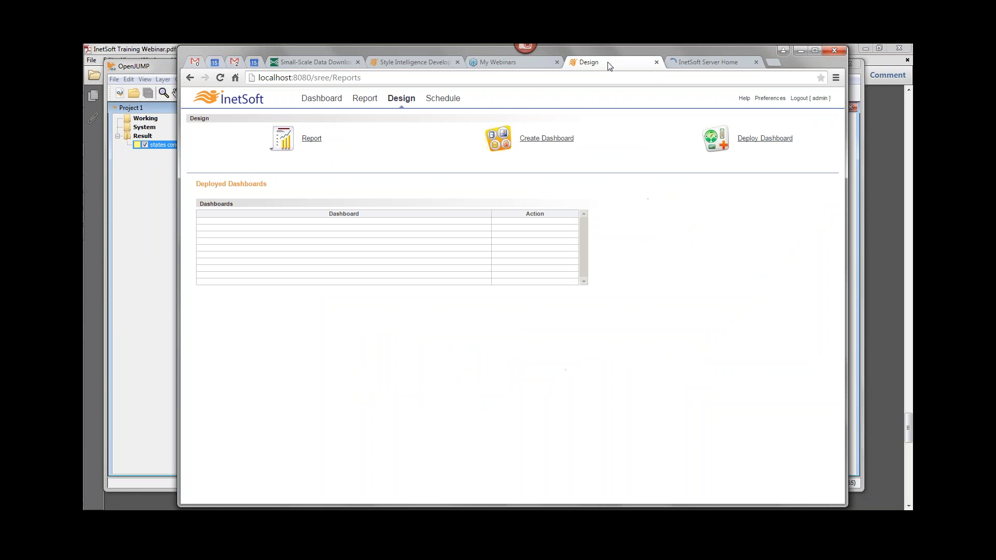
pyautogui.click(656, 62)
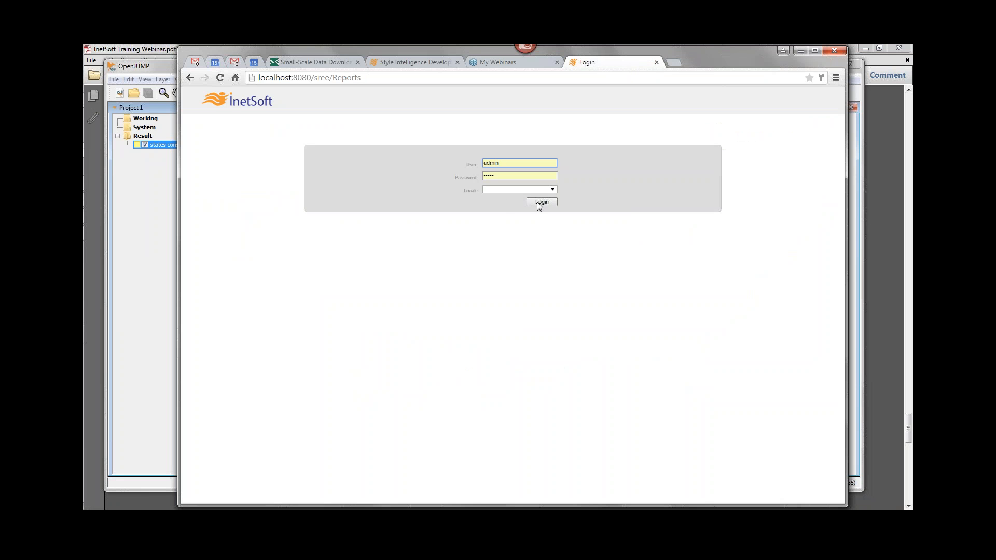
# Log in to the InetSoft portal with the prefilled credentials and open Visual Composer to create a dashboard.
pyautogui.click(536, 205)
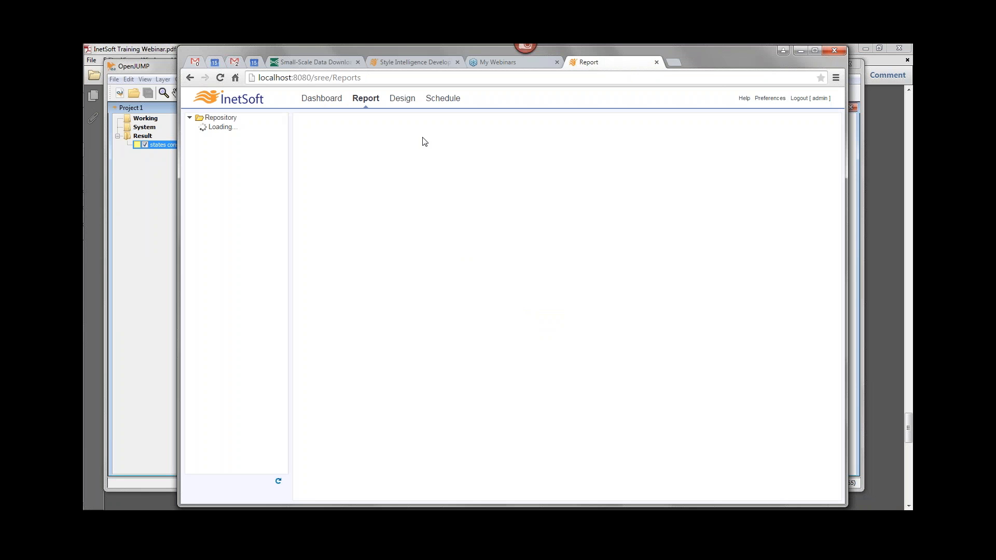
pyautogui.click(406, 99)
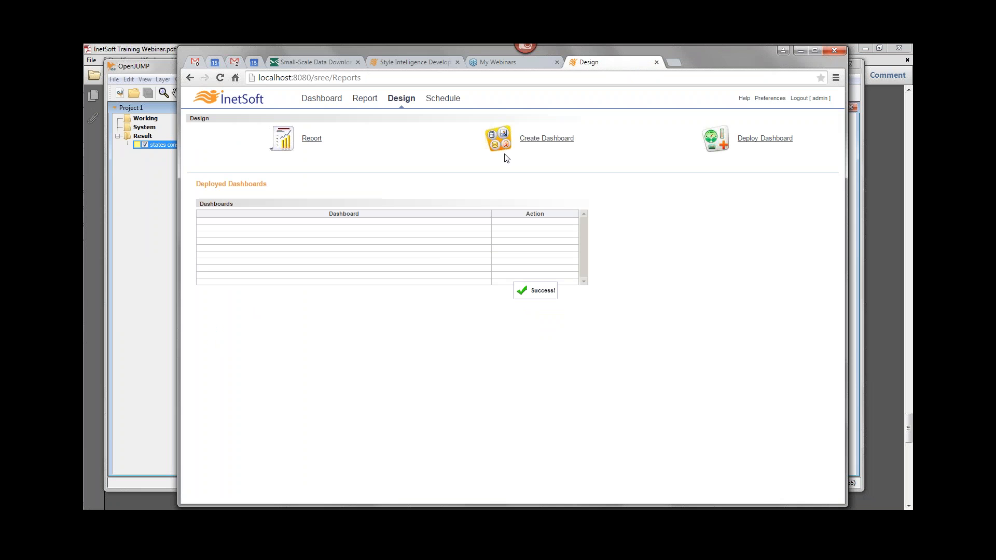
pyautogui.click(546, 137)
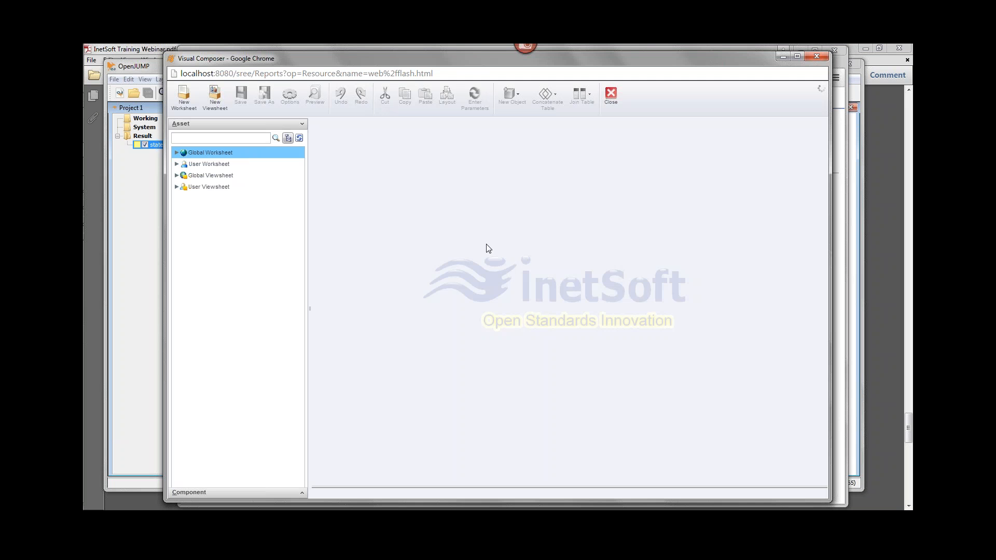
# Create a new viewsheet using the Census Data global worksheet as its data source.
pyautogui.click(215, 97)
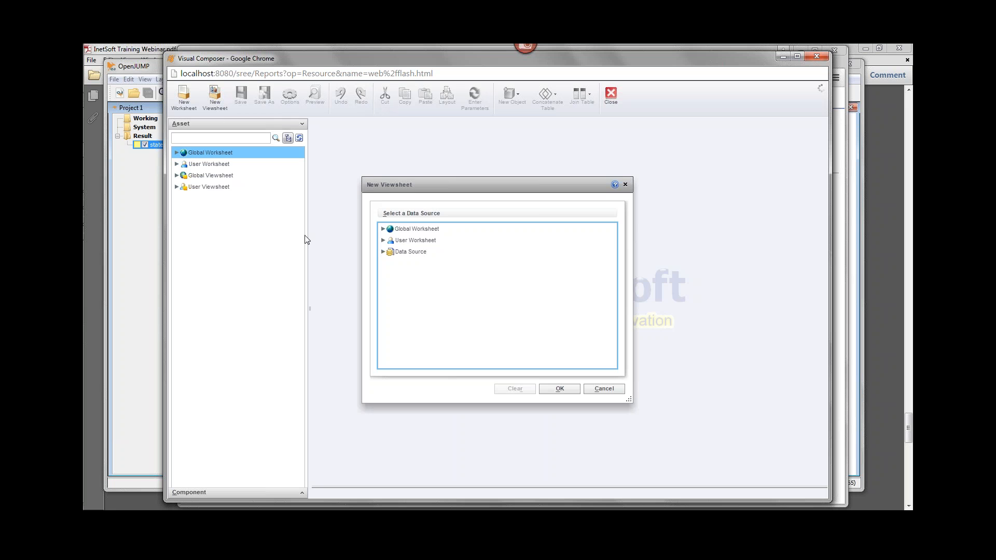
pyautogui.click(384, 229)
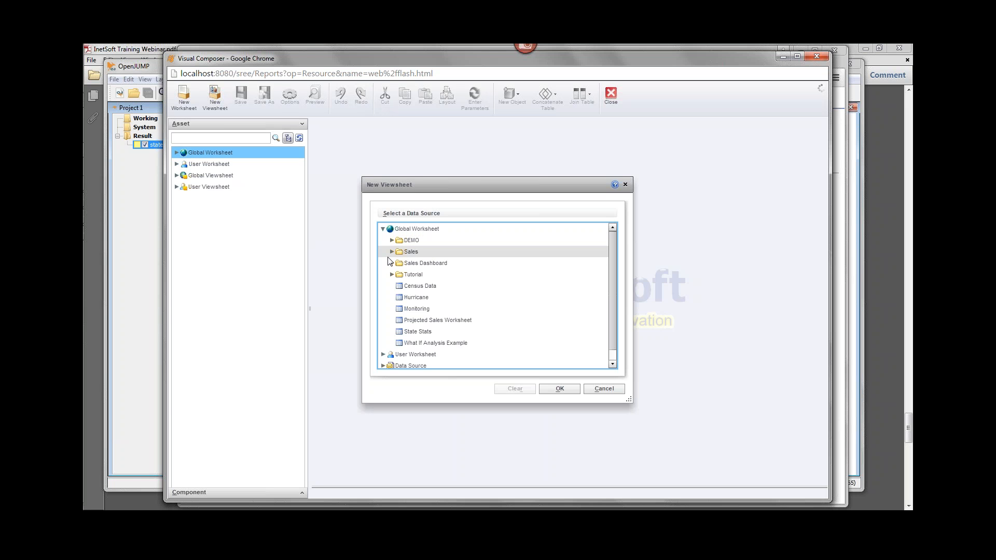
pyautogui.doubleClick(401, 286)
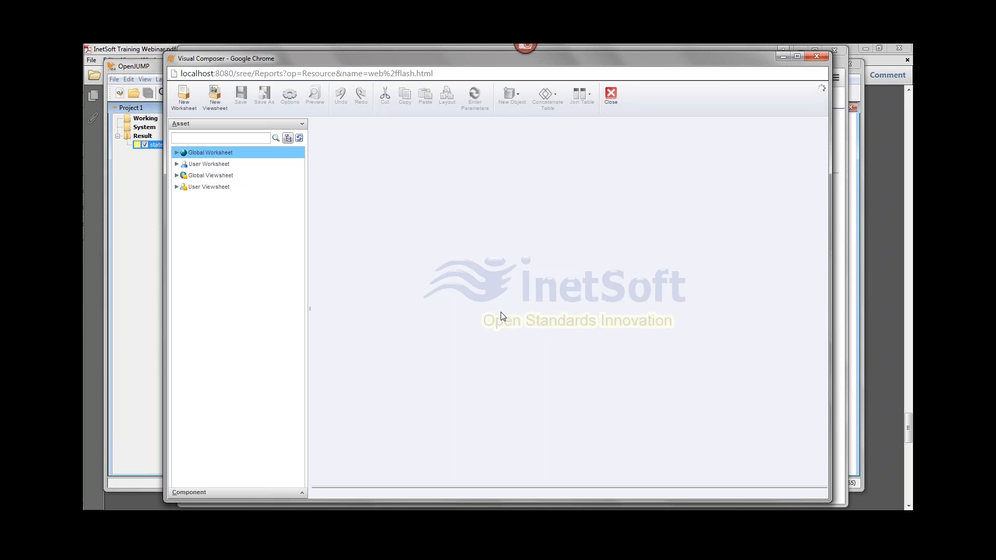
# Add a chart to the viewsheet, enlarge it to span about columns C to I and rows 6 to 26, and make it a map.
pyautogui.moveTo(209, 192); pyautogui.dragTo(465, 242)
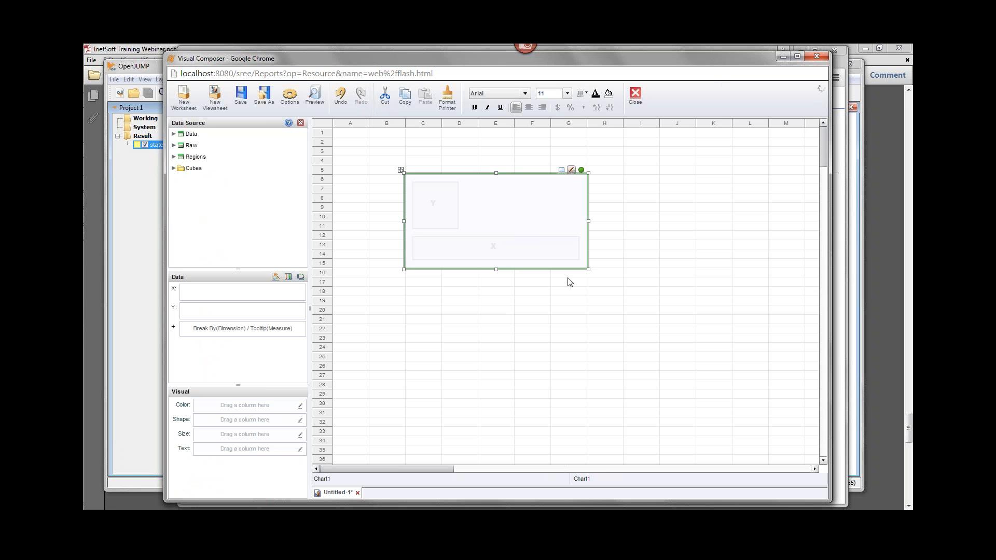
pyautogui.moveTo(588, 269); pyautogui.dragTo(669, 376)
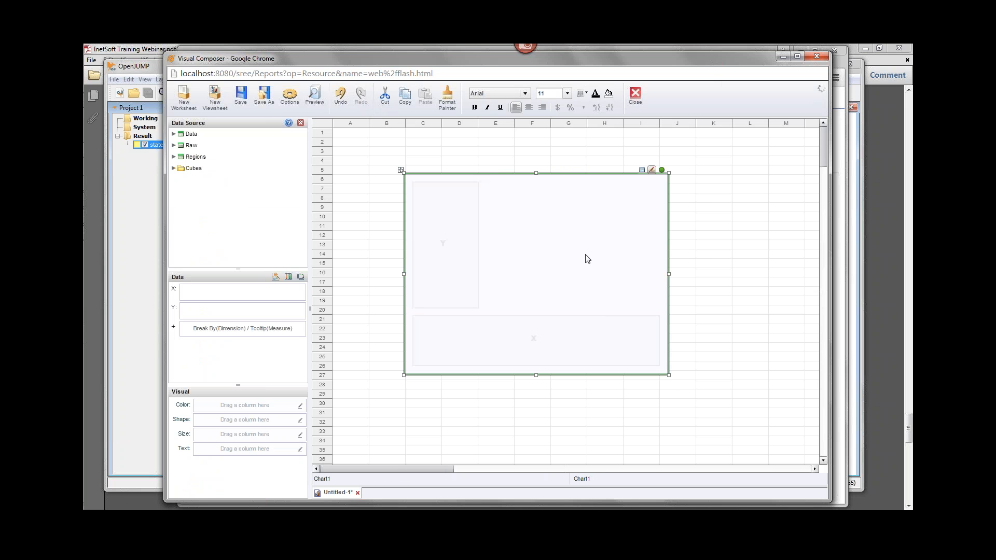
pyautogui.click(286, 277)
pyautogui.click(337, 361)
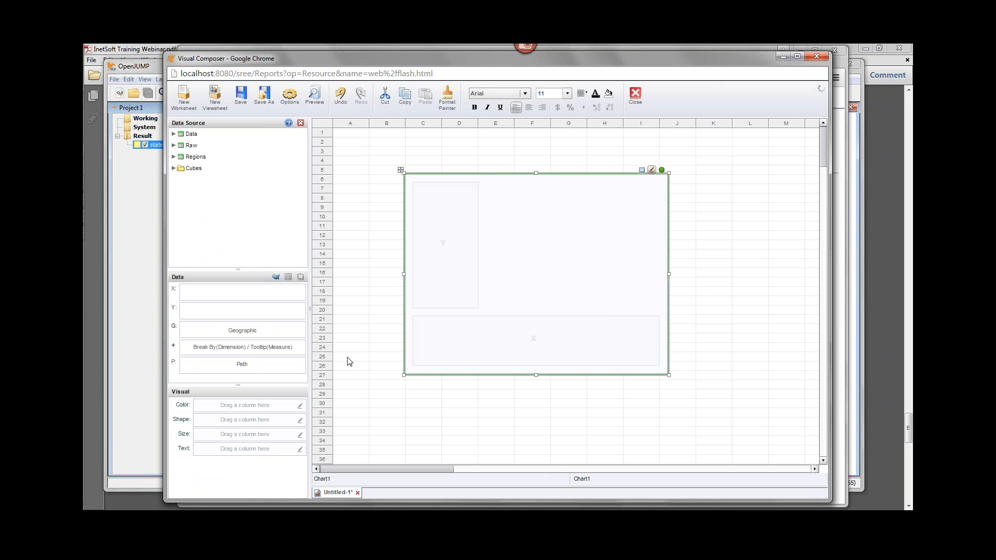
# Set the State dimension of the Data table as geographic.
pyautogui.click(173, 134)
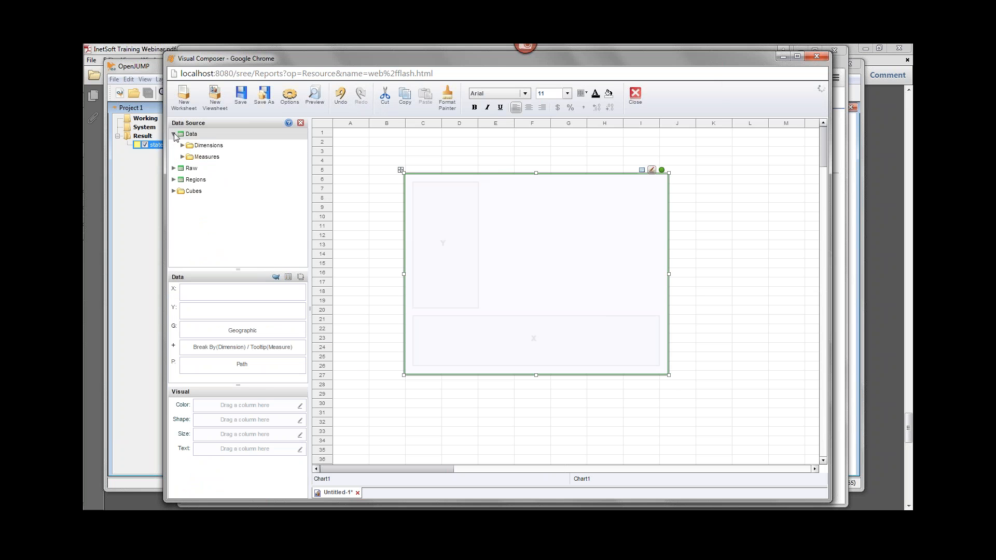
pyautogui.click(182, 146)
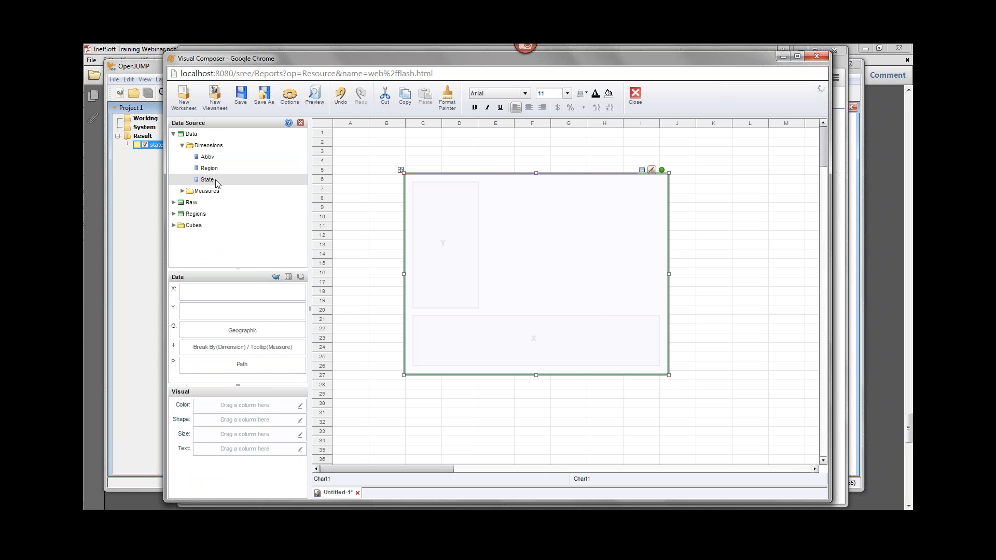
pyautogui.click(222, 179)
pyautogui.rightClick(222, 185)
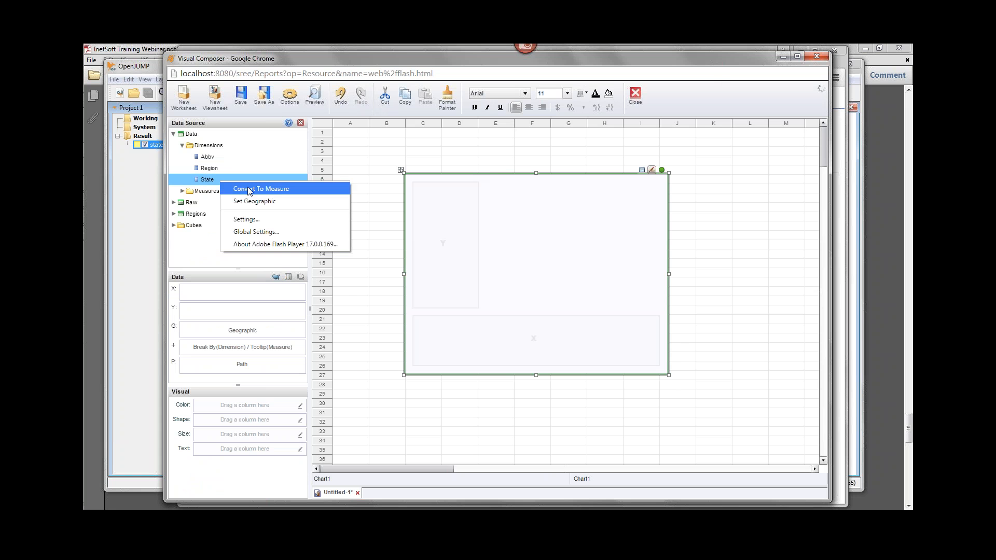
pyautogui.click(286, 207)
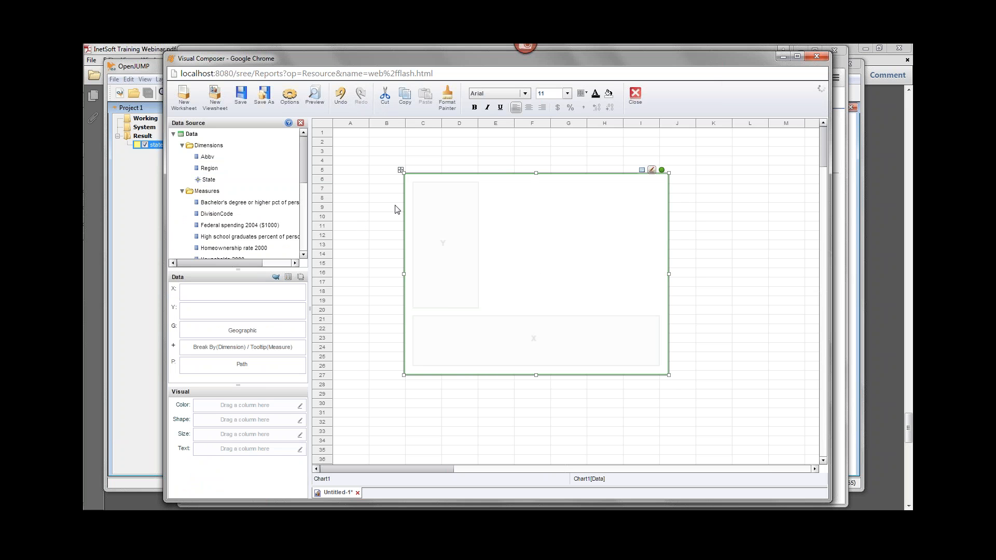
# Review State's geographic settings and the available maps, keeping the myUSA map, myState layer and Built-in mapping.
pyautogui.click(222, 179)
pyautogui.rightClick(228, 181)
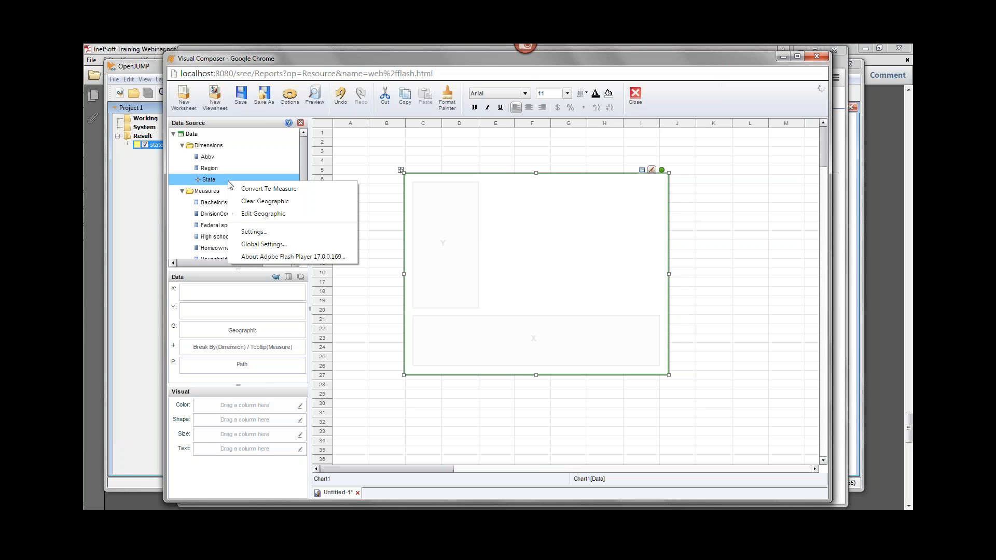
pyautogui.click(269, 213)
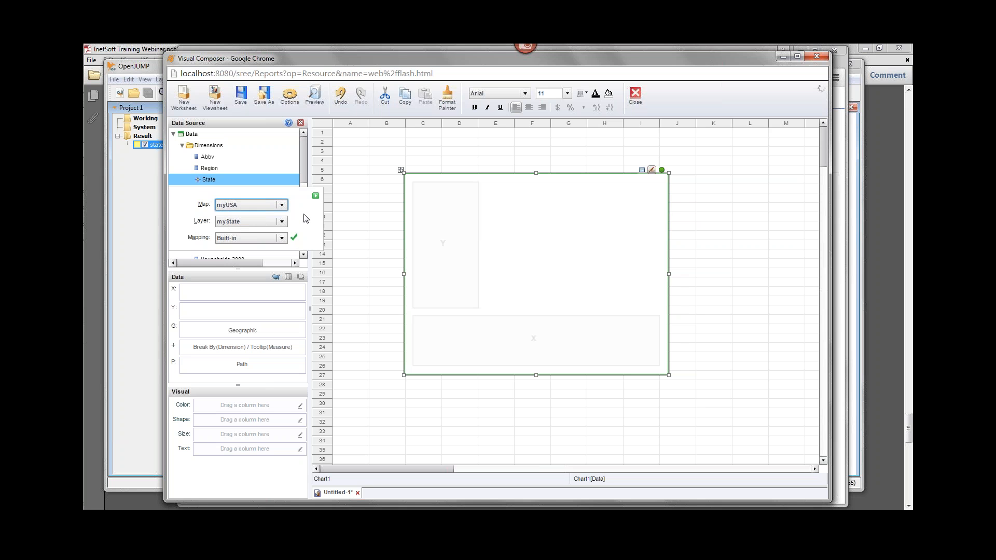
pyautogui.click(282, 206)
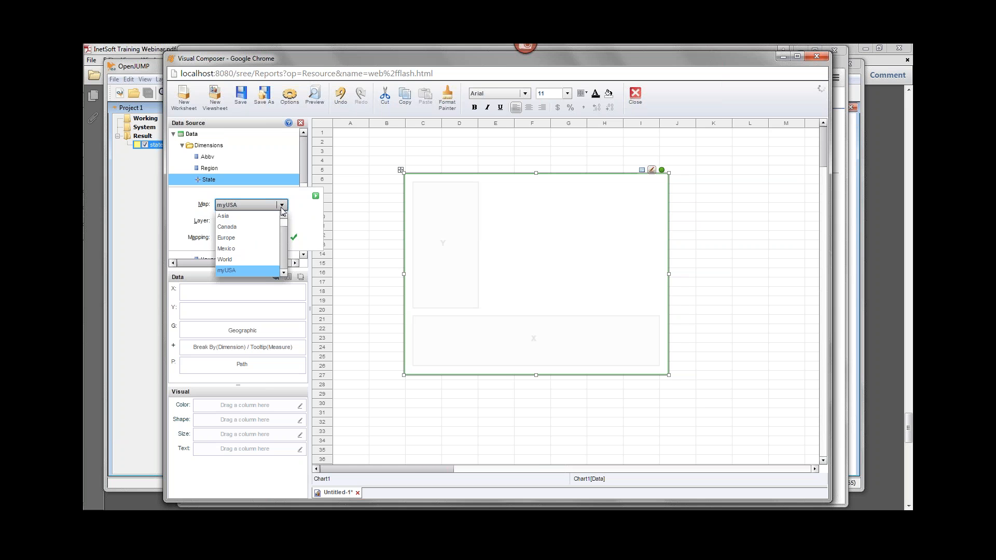
pyautogui.scroll(1, 245, 228)
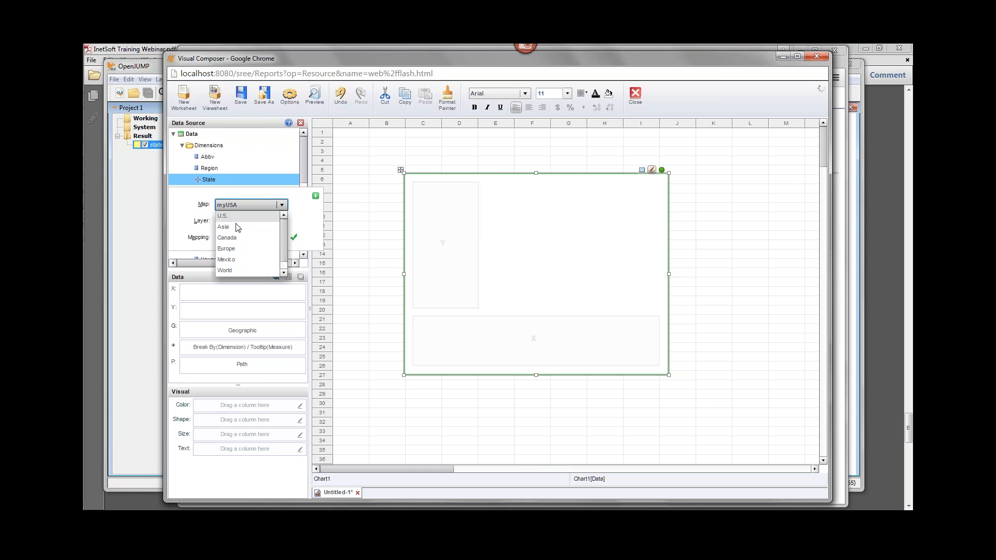
pyautogui.scroll(-1, 284, 229)
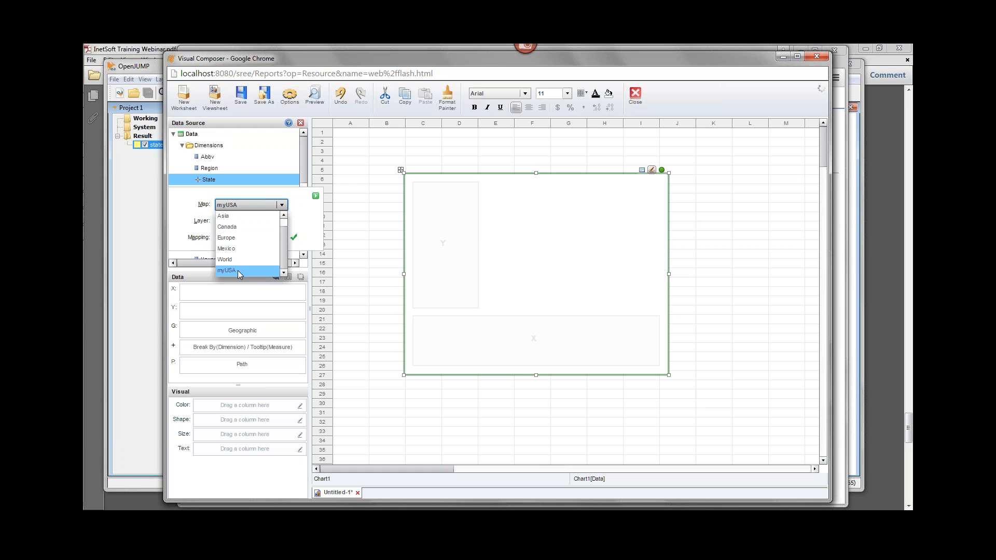
pyautogui.click(297, 203)
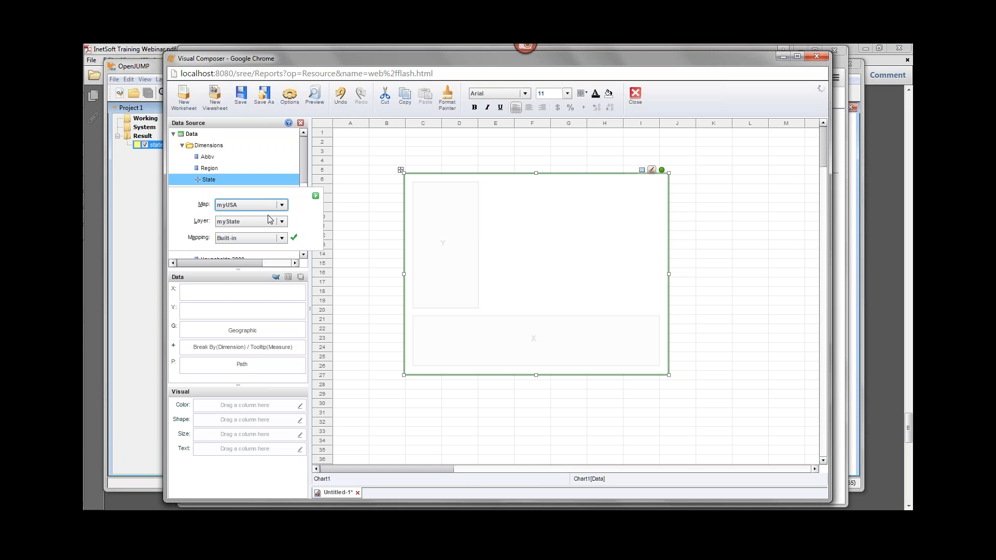
pyautogui.click(316, 197)
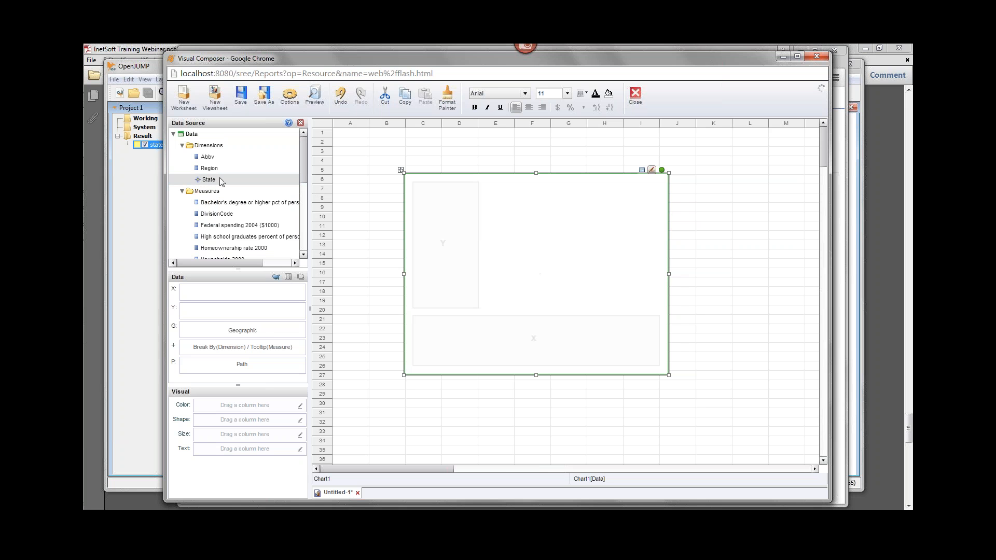
# Plot State as the chart's geographic field and color the states by Federal spending 2004 ($1000).
pyautogui.moveTo(216, 179); pyautogui.dragTo(254, 337)
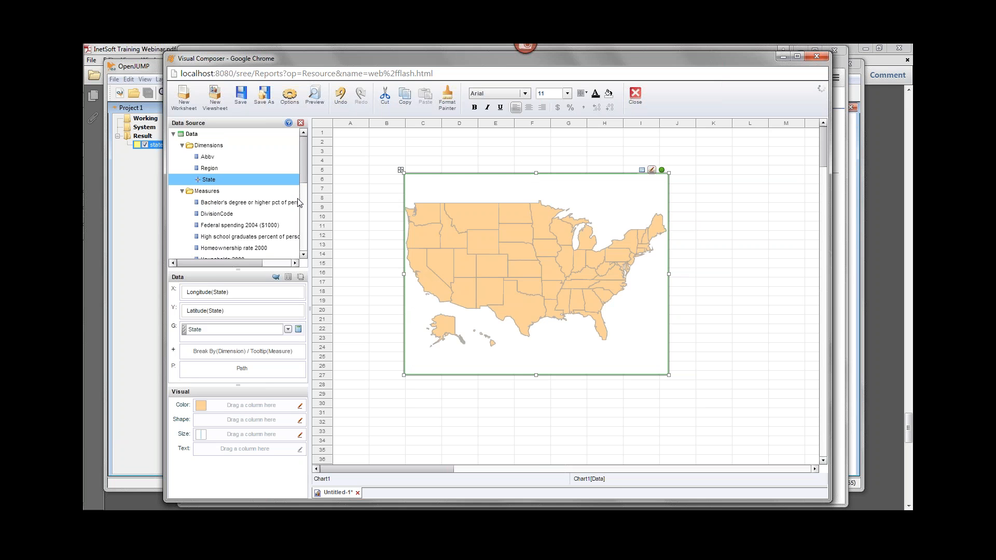
pyautogui.moveTo(243, 225); pyautogui.dragTo(223, 407)
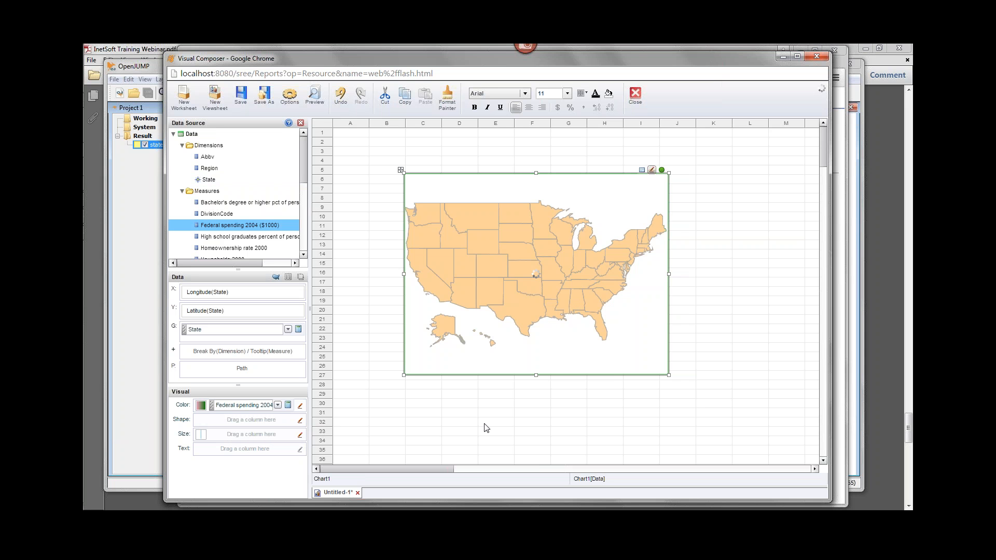
pyautogui.moveTo(469, 288)
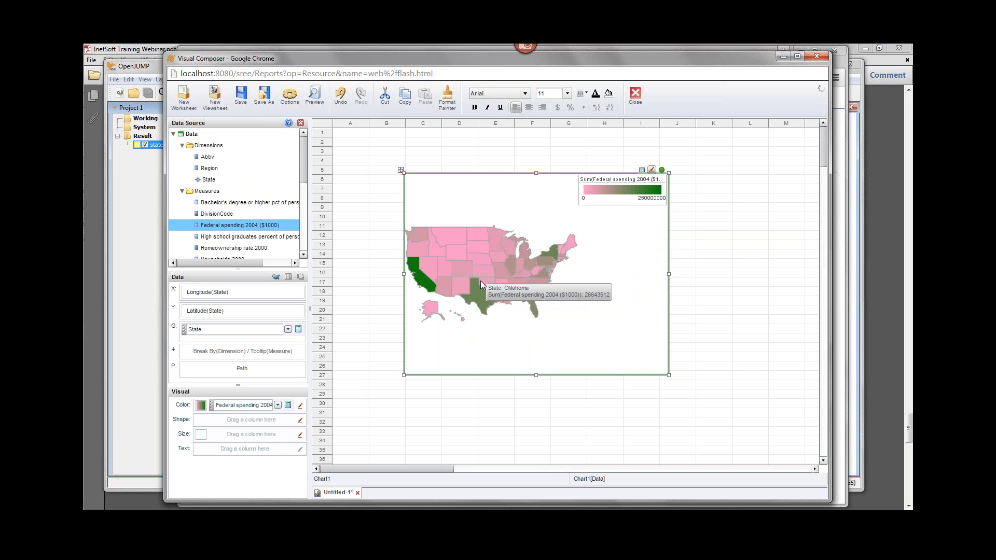
pyautogui.moveTo(456, 263)
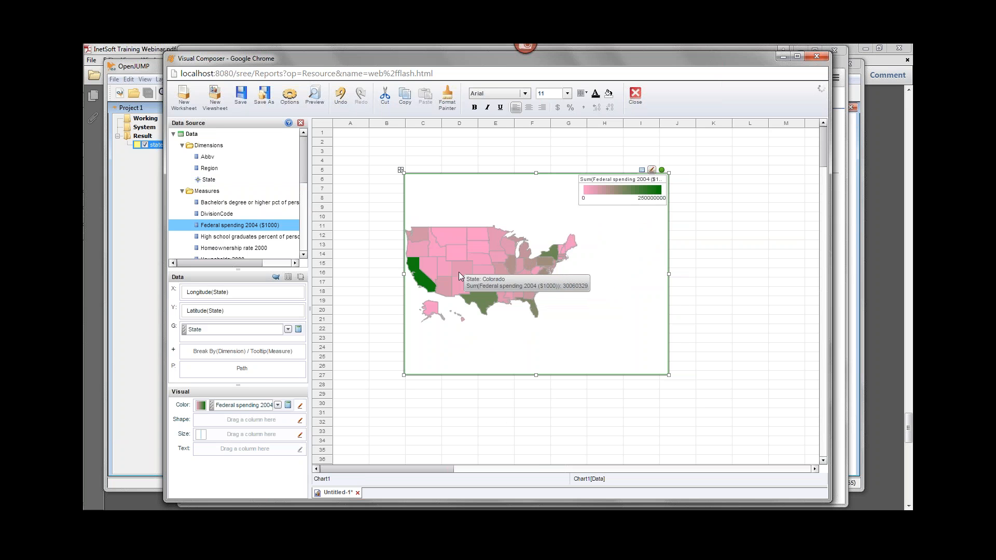
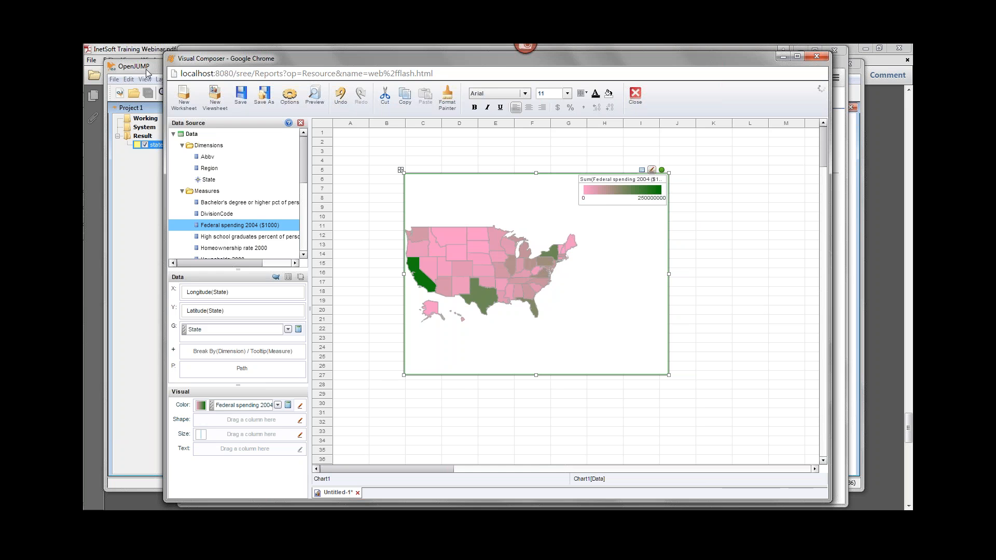
pyautogui.click(147, 69)
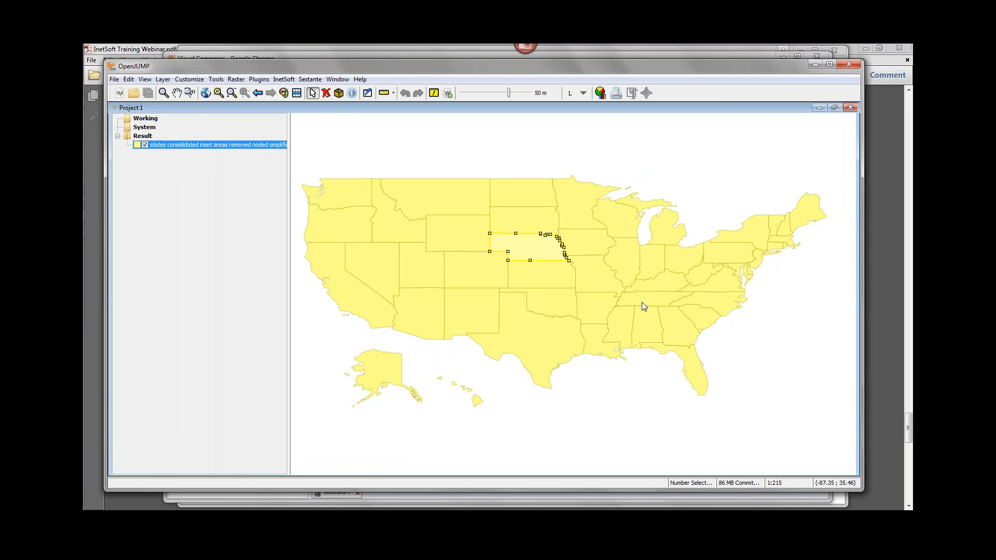
pyautogui.click(729, 52)
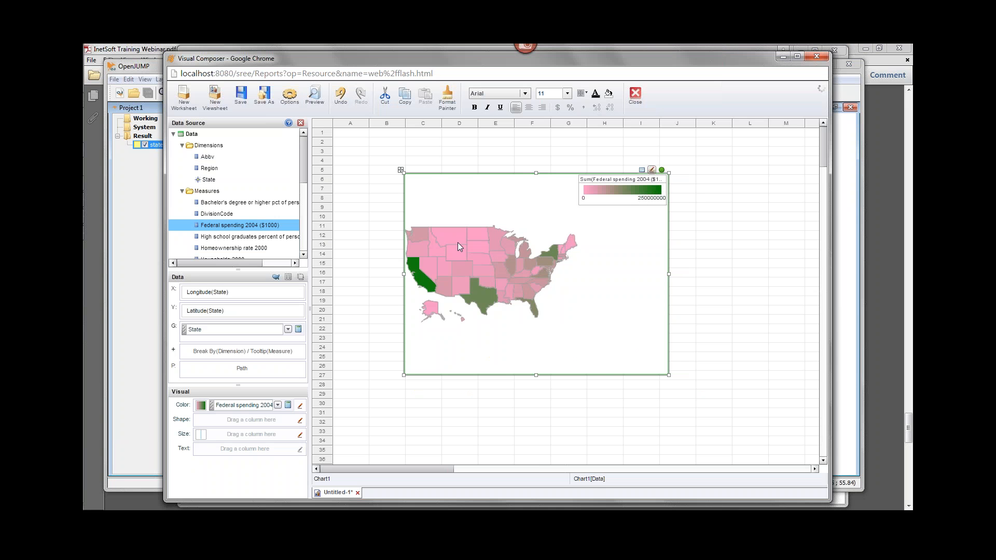
pyautogui.moveTo(515, 299)
pyautogui.click(152, 69)
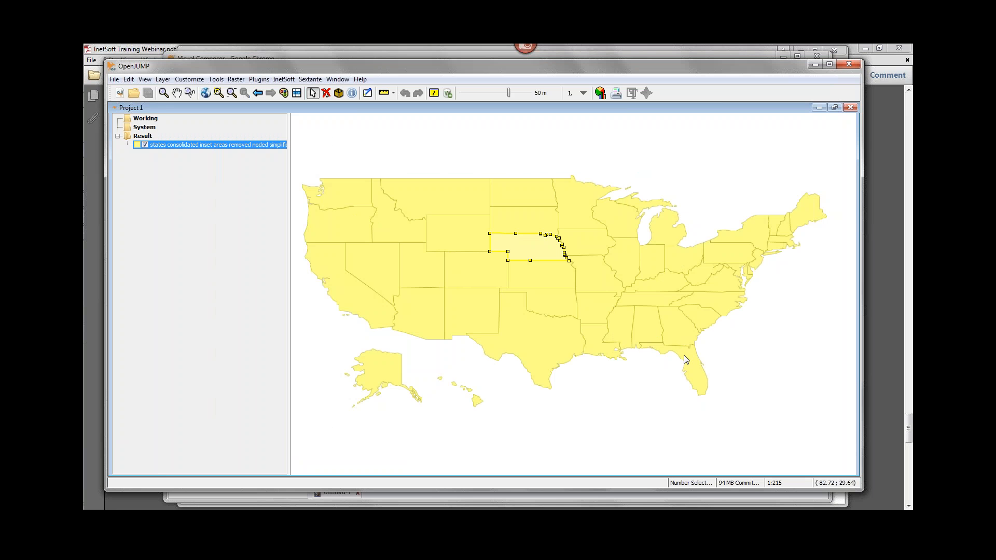
# Close the Visual Composer without saving the viewsheet and exit the local server running in the system tray.
pyautogui.click(872, 69)
pyautogui.click(865, 49)
pyautogui.click(548, 55)
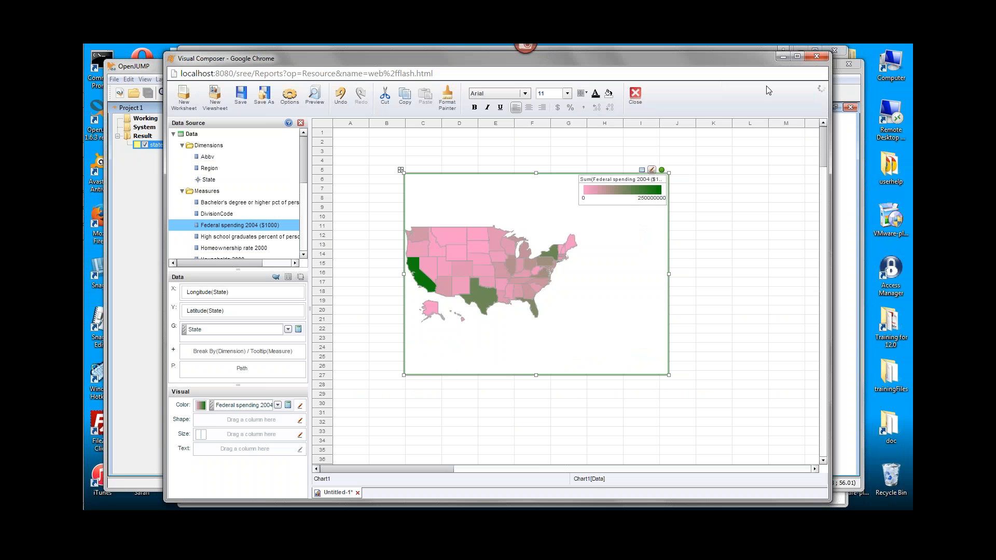
pyautogui.click(816, 57)
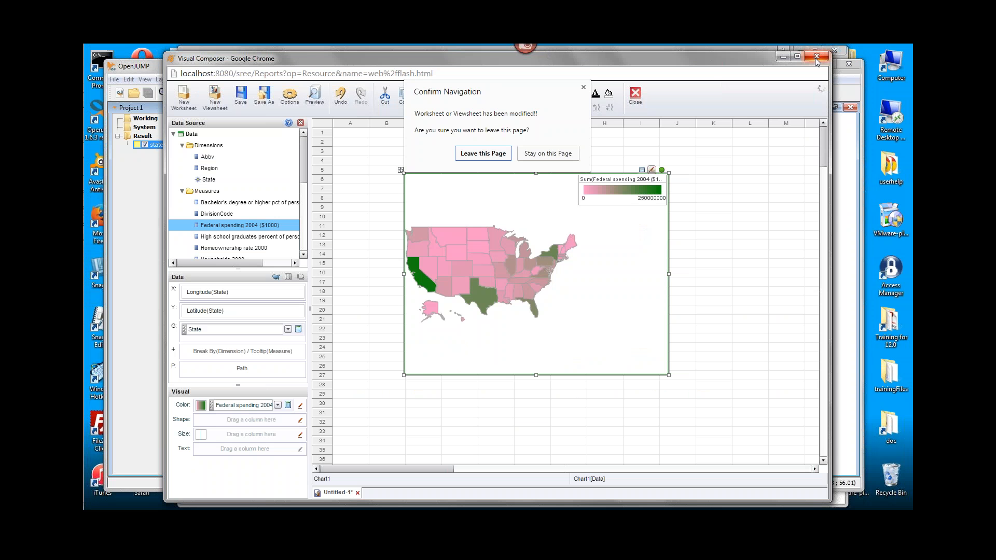
pyautogui.click(490, 155)
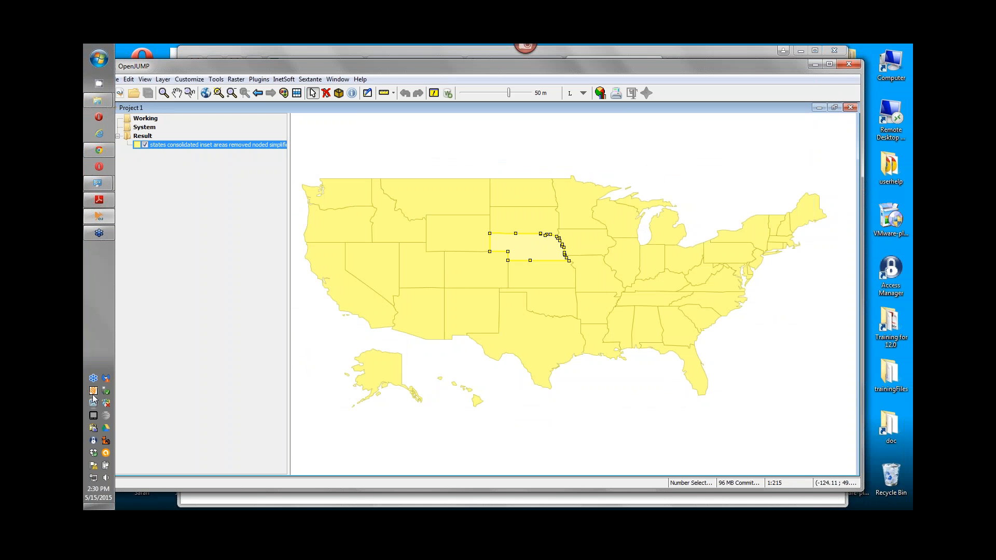
pyautogui.rightClick(94, 392)
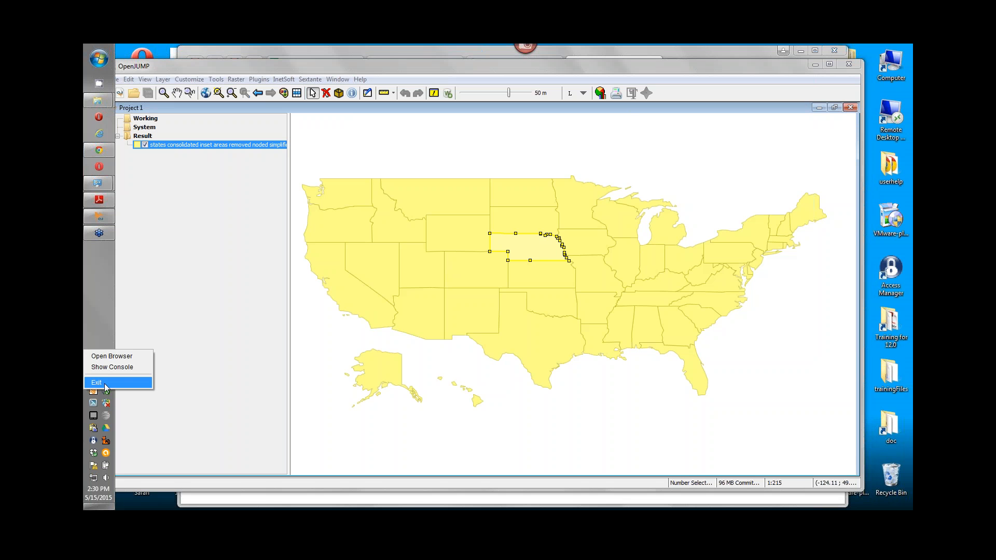
pyautogui.click(104, 385)
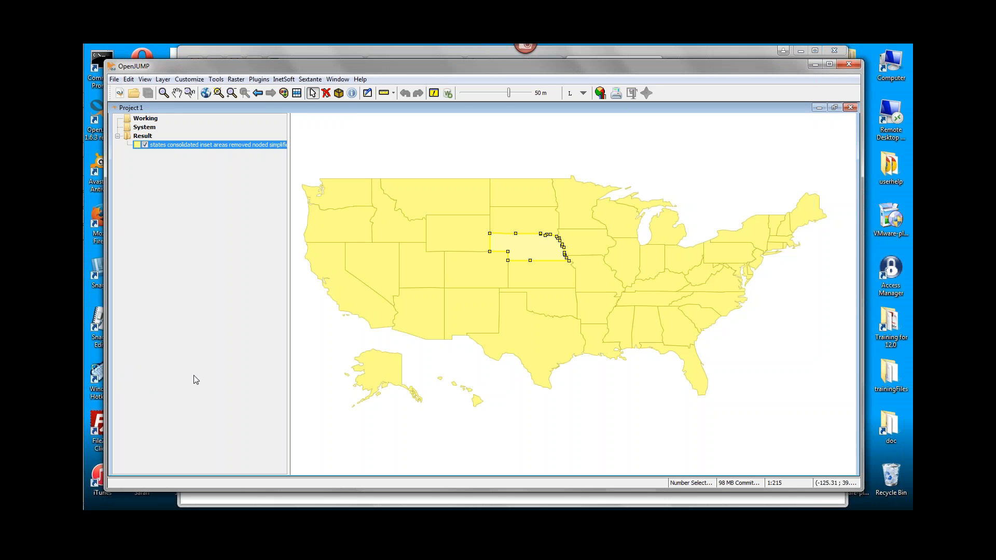
# Make the states layer editable from its attribute table, close the table and move the Editing toolbox clear of the map.
pyautogui.click(297, 94)
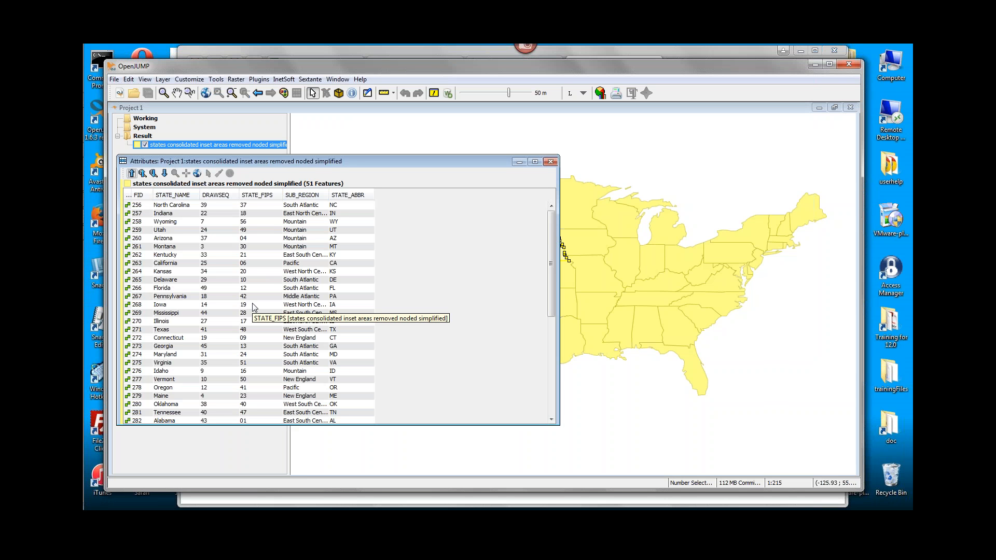
pyautogui.rightClick(299, 231)
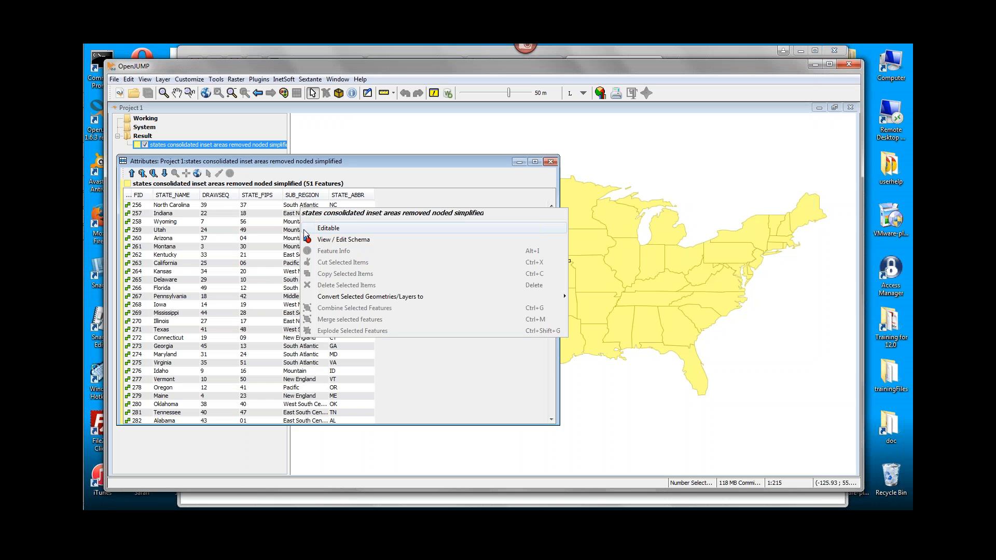
pyautogui.click(350, 229)
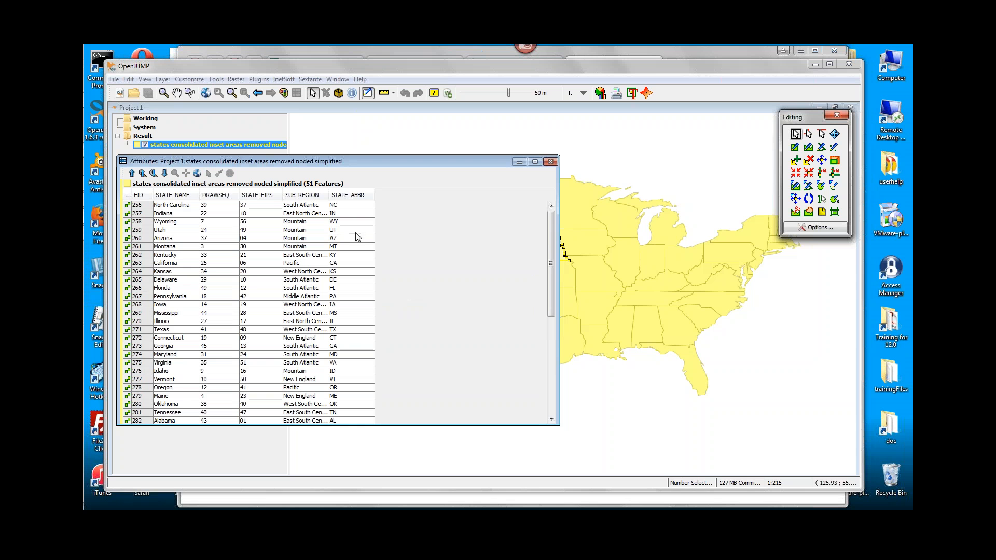
pyautogui.moveTo(799, 120); pyautogui.dragTo(832, 66)
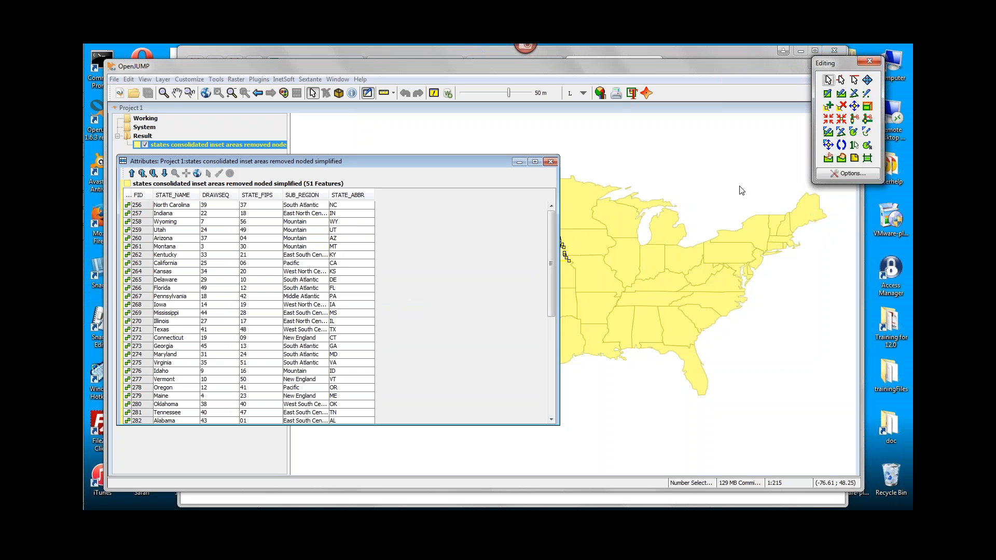
pyautogui.click(617, 67)
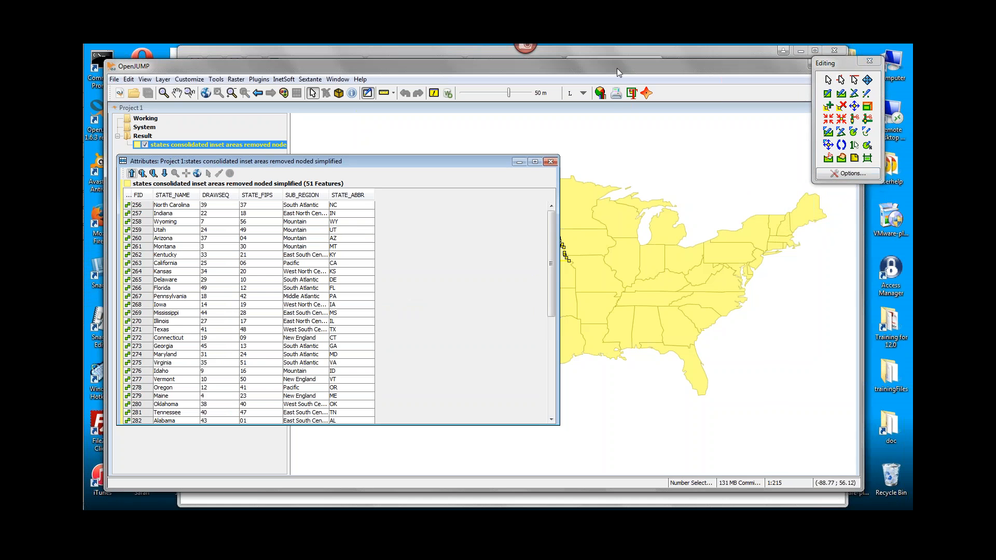
pyautogui.click(577, 161)
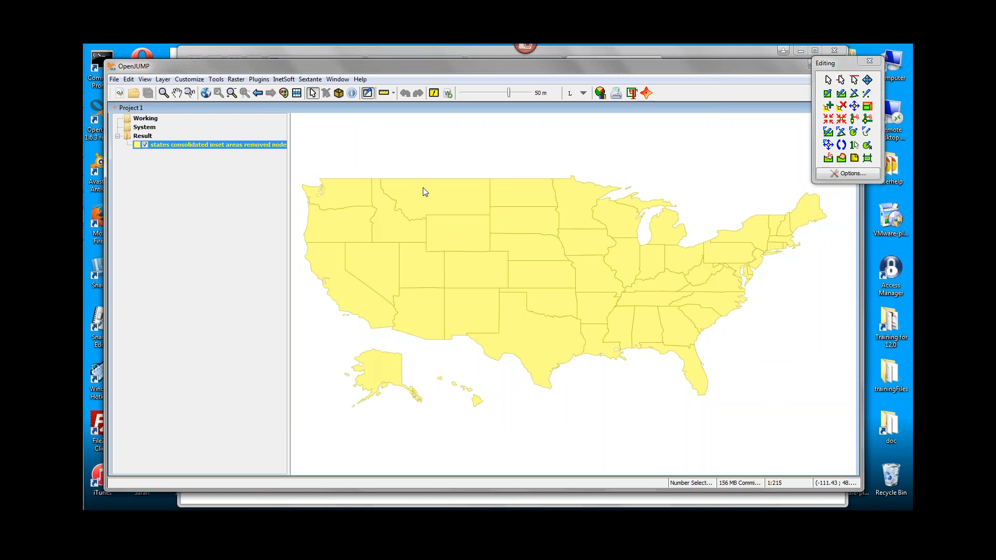
# Combine the western states, from the Pacific coast to Montana, Colorado and New Mexico plus Alaska and Hawaii, into one feature.
pyautogui.moveTo(341, 151); pyautogui.dragTo(459, 426)
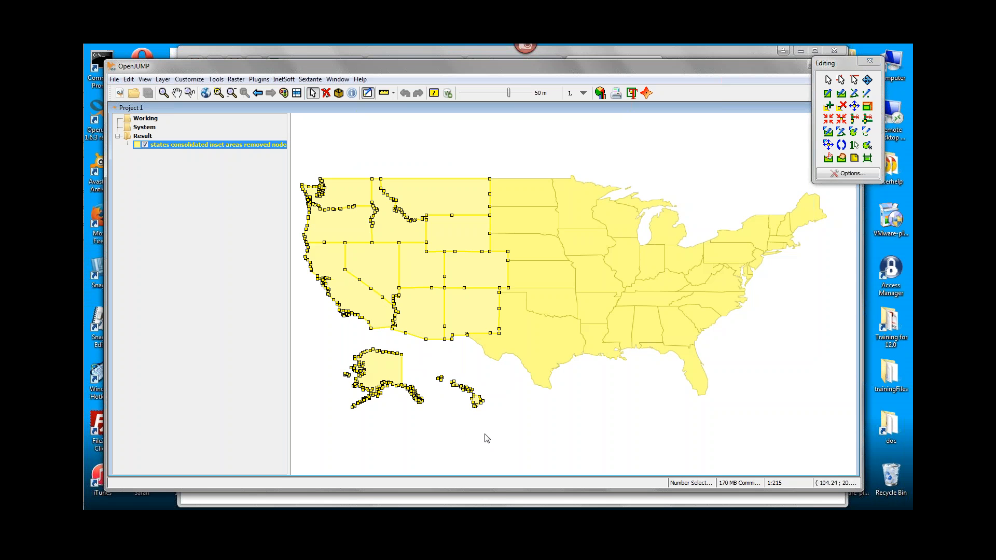
pyautogui.rightClick(413, 265)
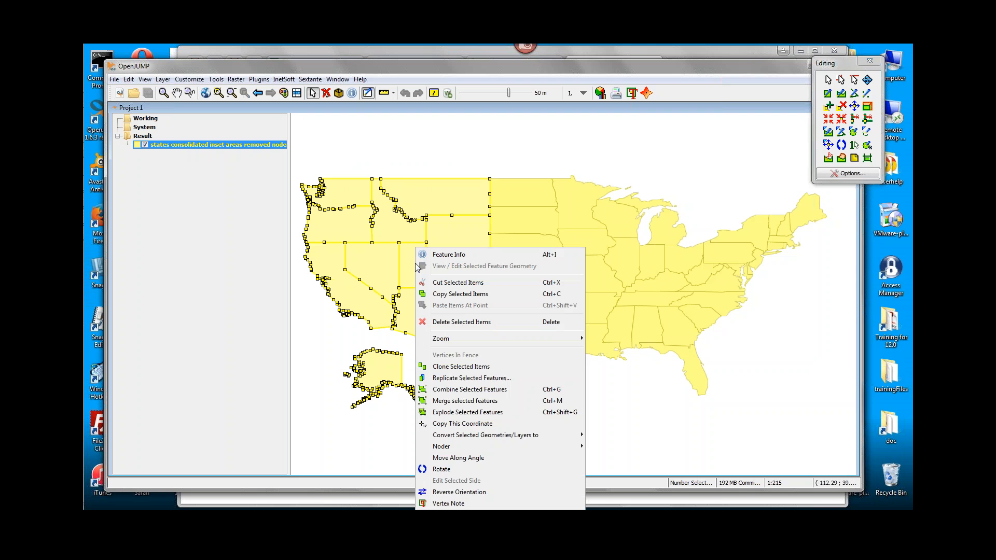
pyautogui.click(472, 394)
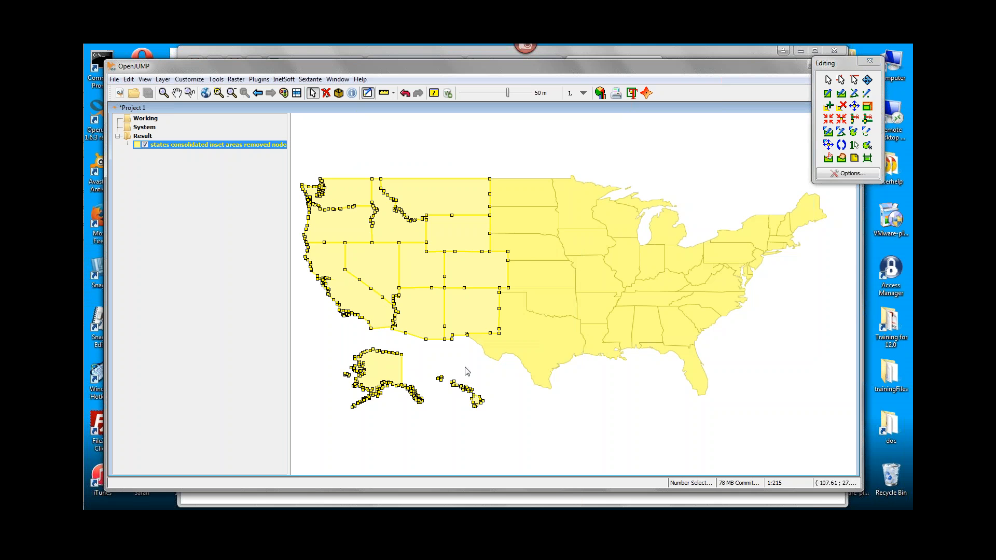
# Combine the Midwest states, from North Dakota and Kansas east to Michigan and Ohio, into one feature.
pyautogui.click(521, 352)
pyautogui.click(556, 249)
pyautogui.click(399, 222)
pyautogui.moveTo(671, 269); pyautogui.dragTo(679, 265)
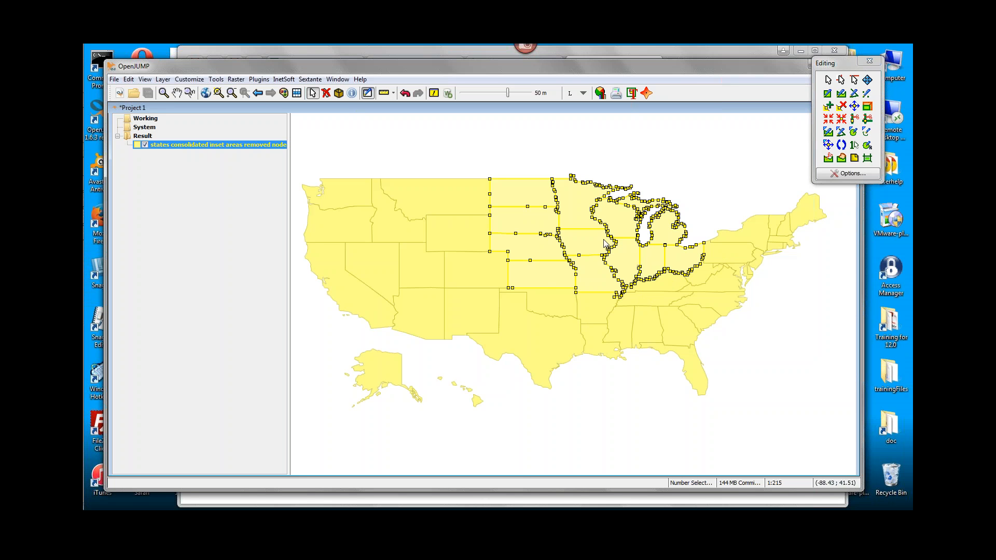
pyautogui.rightClick(522, 216)
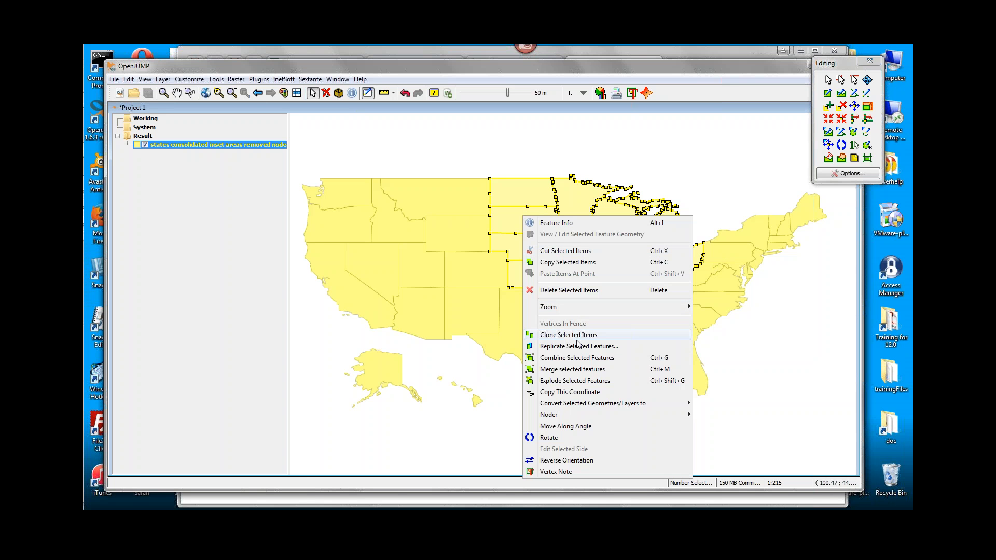
pyautogui.click(588, 358)
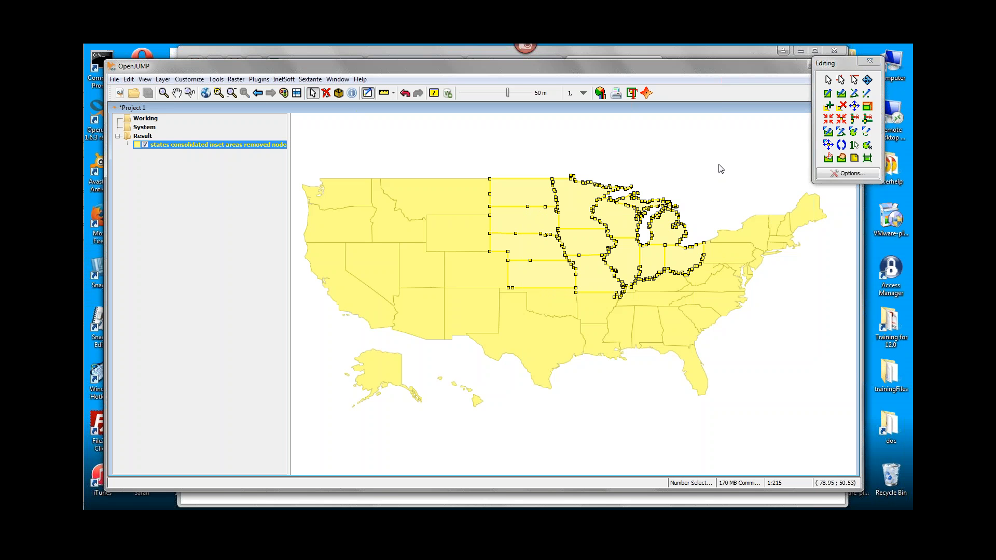
# Combine the northeastern states, from Pennsylvania and New Jersey up to Maine, into one feature.
pyautogui.moveTo(719, 163); pyautogui.dragTo(832, 259)
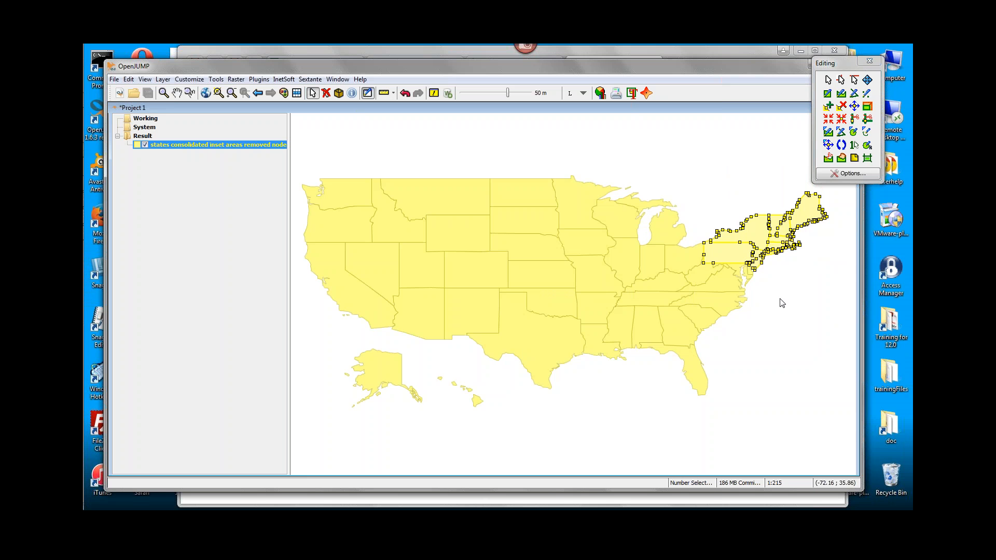
pyautogui.rightClick(755, 233)
pyautogui.click(775, 221)
pyautogui.moveTo(705, 185); pyautogui.dragTo(835, 259)
pyautogui.rightClick(759, 239)
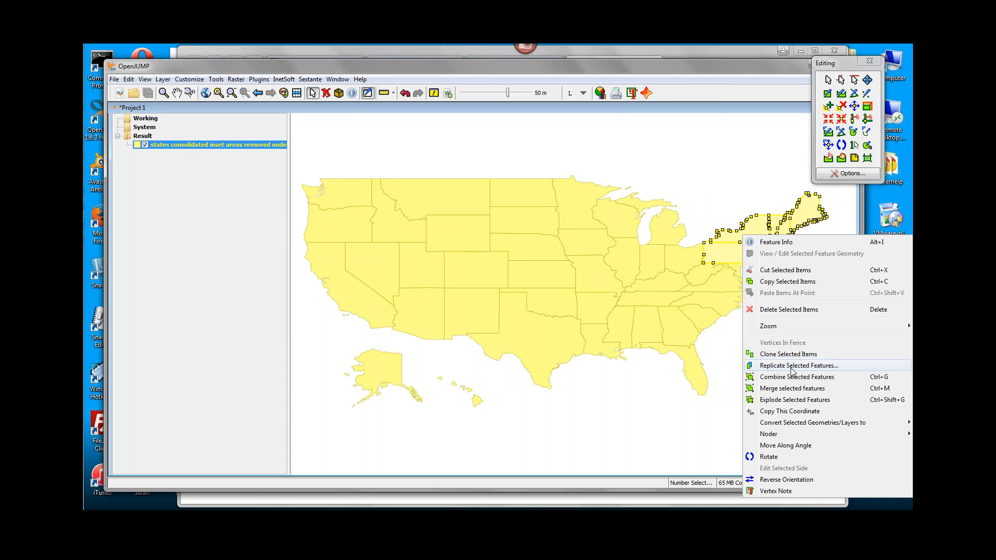
pyautogui.click(793, 380)
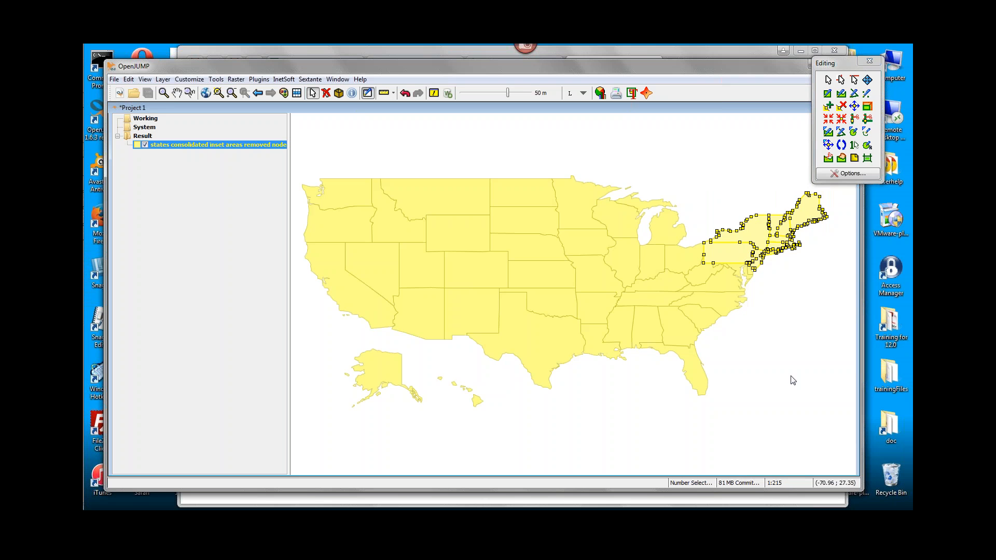
pyautogui.click(744, 195)
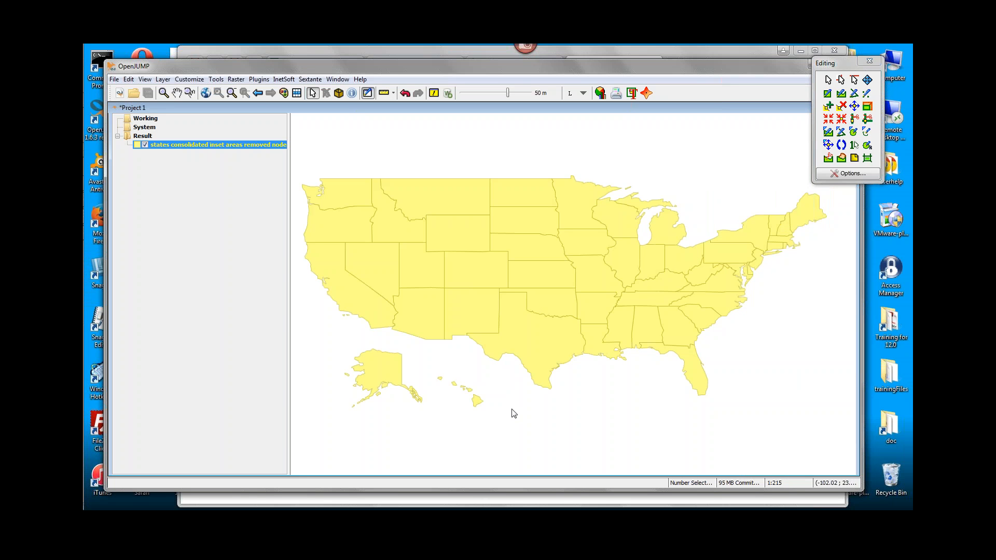
# Combine the southern states, from Texas and Oklahoma east to Florida, West Virginia, Maryland and Delaware, into one feature.
pyautogui.moveTo(519, 406); pyautogui.dragTo(757, 304)
pyautogui.keyDown('shift'); pyautogui.click(674, 284); pyautogui.keyUp('shift')
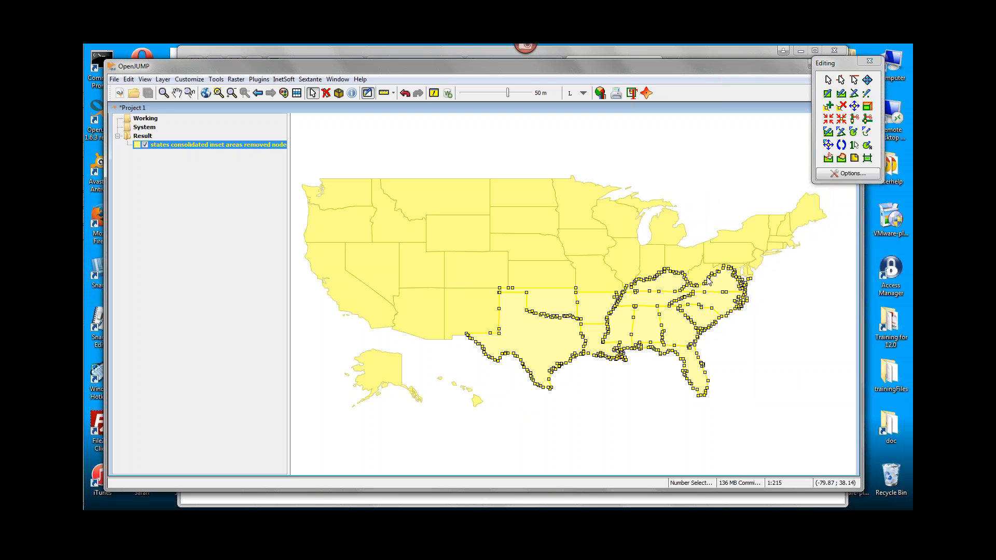
pyautogui.keyDown('shift'); pyautogui.click(706, 281); pyautogui.keyUp('shift')
pyautogui.keyDown('shift'); pyautogui.click(723, 252); pyautogui.keyUp('shift')
pyautogui.keyDown('shift'); pyautogui.click(722, 252); pyautogui.keyUp('shift')
pyautogui.keyDown('shift'); pyautogui.click(749, 279); pyautogui.keyUp('shift')
pyautogui.keyDown('shift'); pyautogui.click(750, 270); pyautogui.keyUp('shift')
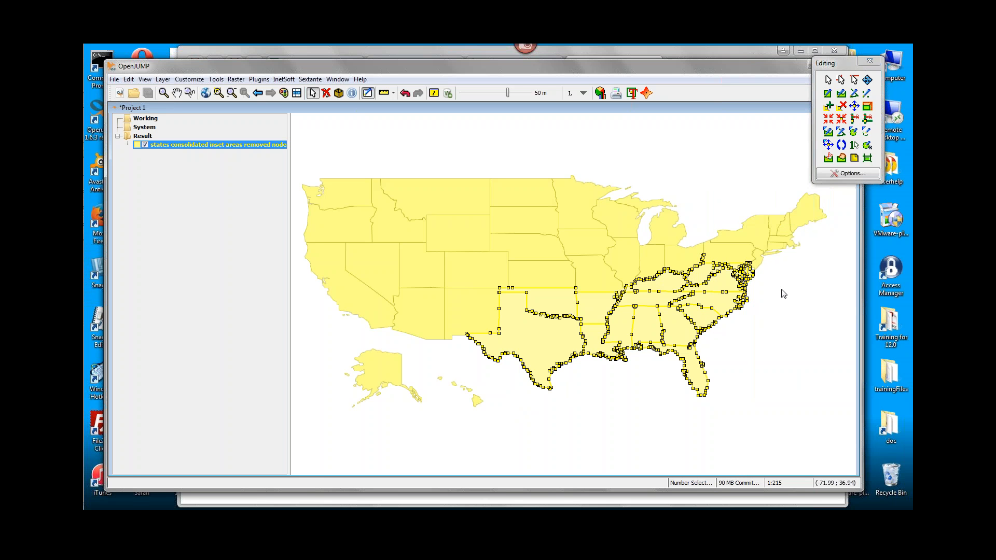
pyautogui.click(783, 371)
pyautogui.moveTo(794, 404); pyautogui.dragTo(468, 257)
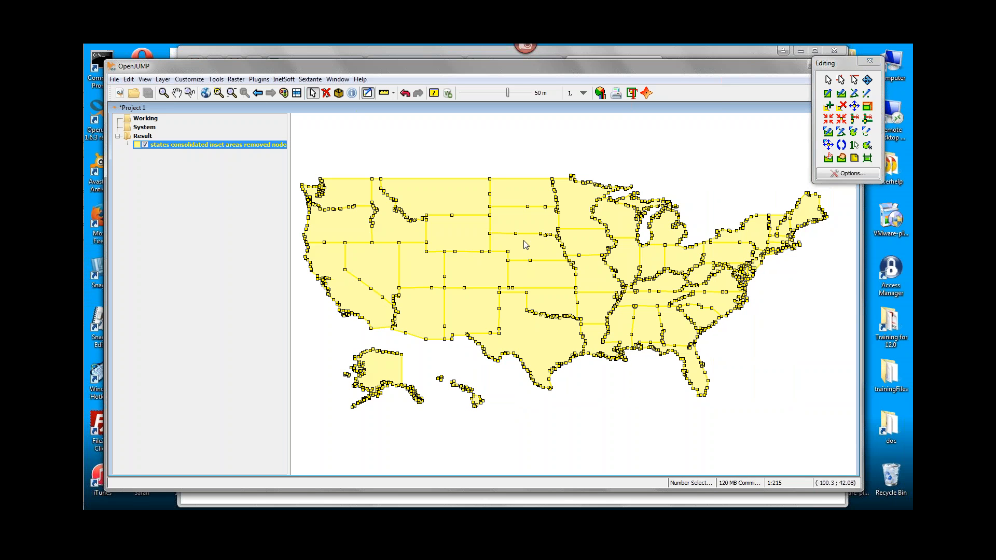
pyautogui.keyDown('shift'); pyautogui.click(518, 218); pyautogui.keyUp('shift')
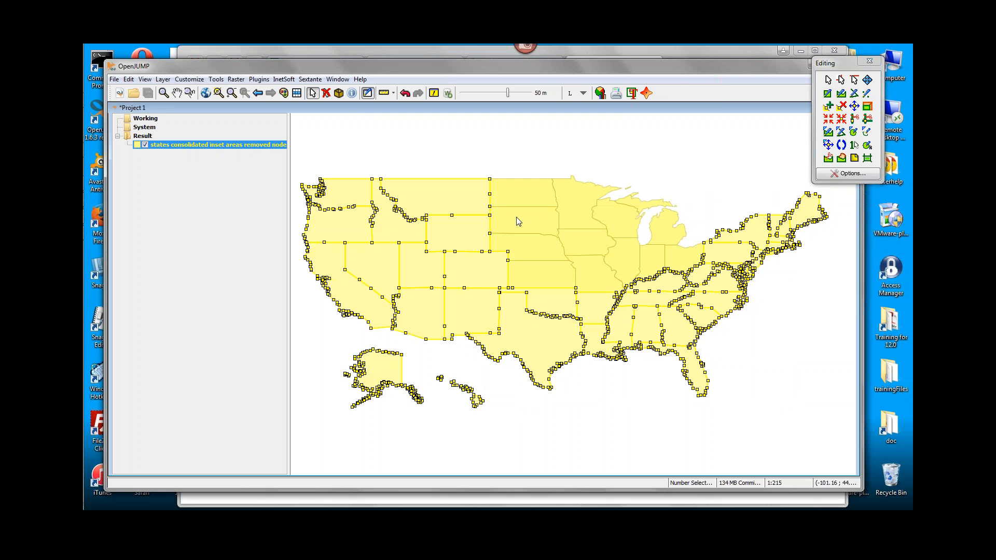
pyautogui.keyDown('shift'); pyautogui.click(431, 202); pyautogui.keyUp('shift')
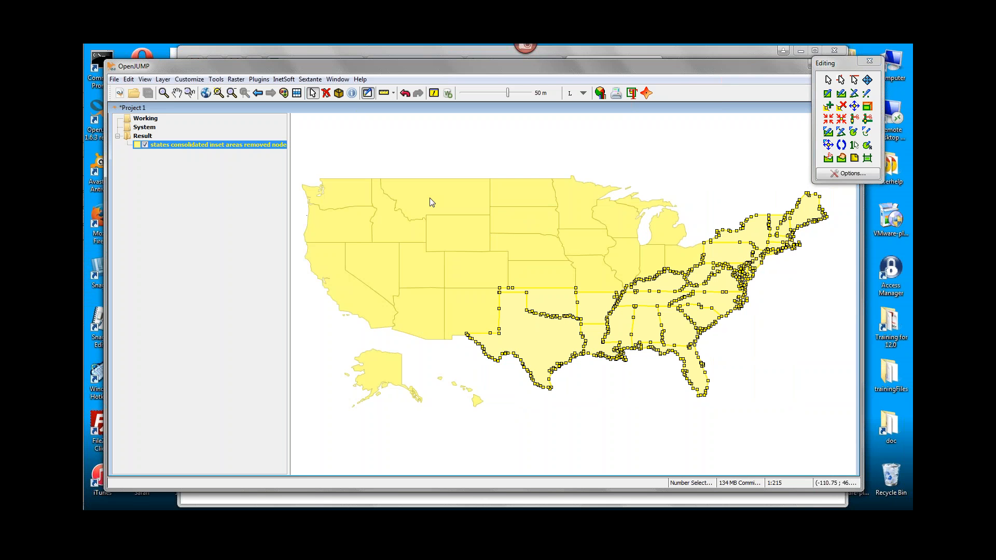
pyautogui.keyDown('shift'); pyautogui.click(755, 240); pyautogui.keyUp('shift')
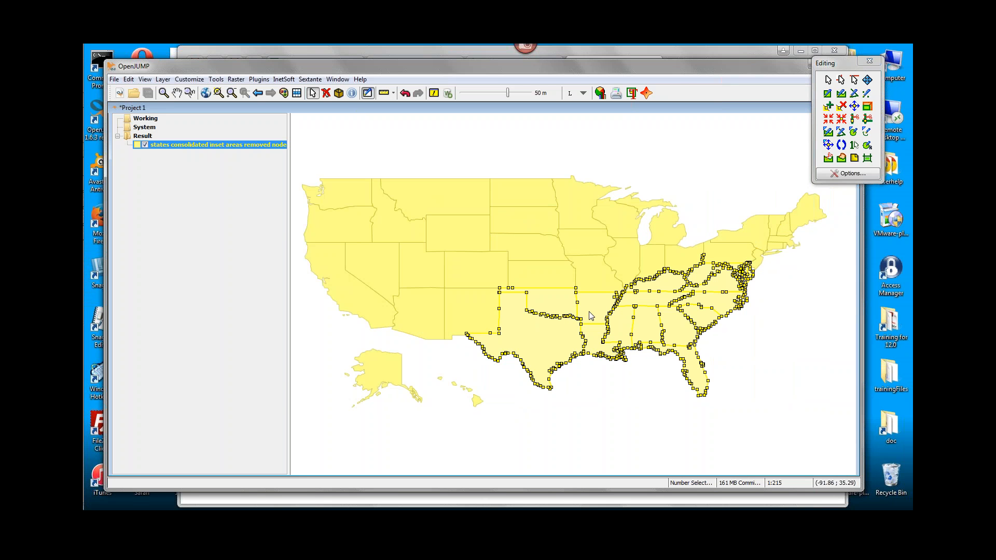
pyautogui.rightClick(533, 348)
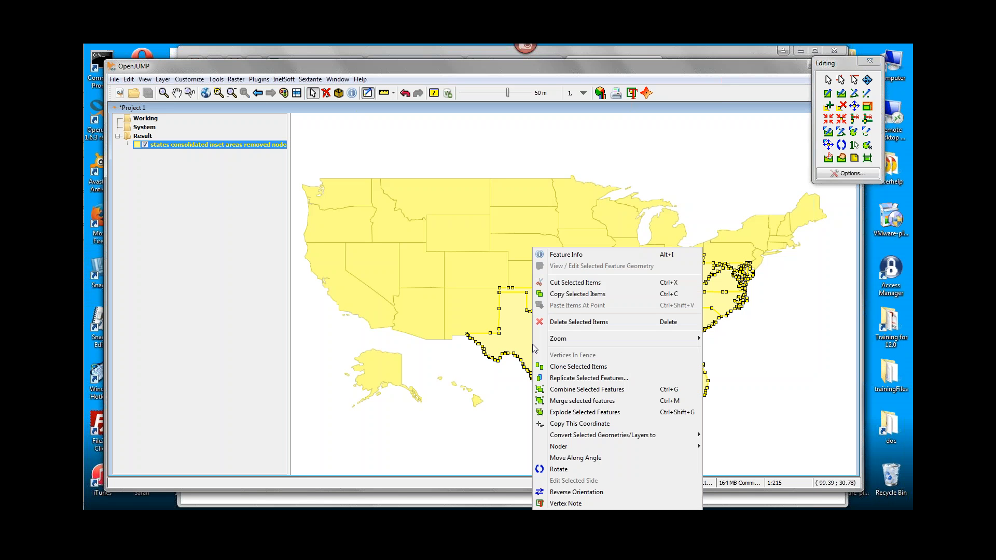
pyautogui.click(614, 390)
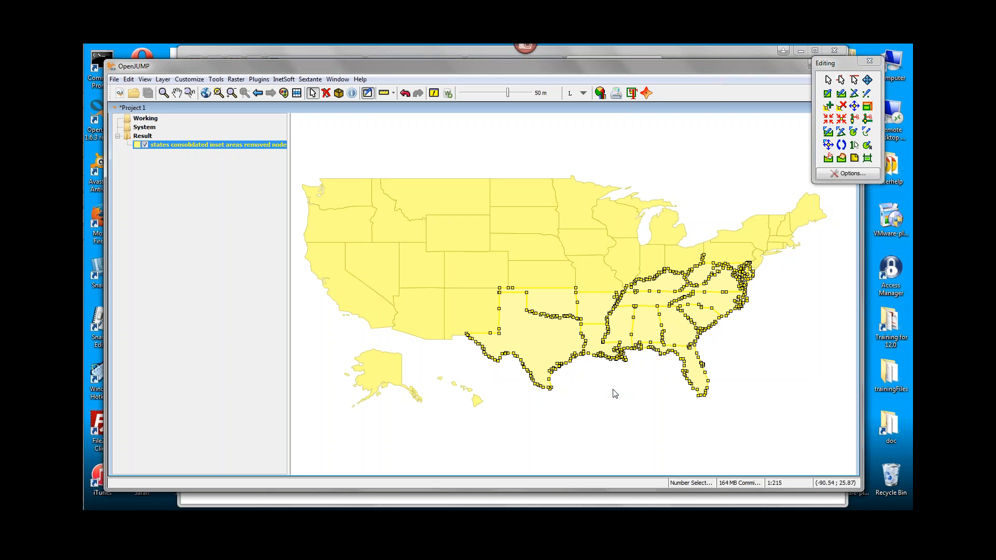
# Select the Midwest, western, southern and northeastern features in turn to check that each region is combined.
pyautogui.click(533, 260)
pyautogui.click(426, 241)
pyautogui.click(594, 327)
pyautogui.click(752, 245)
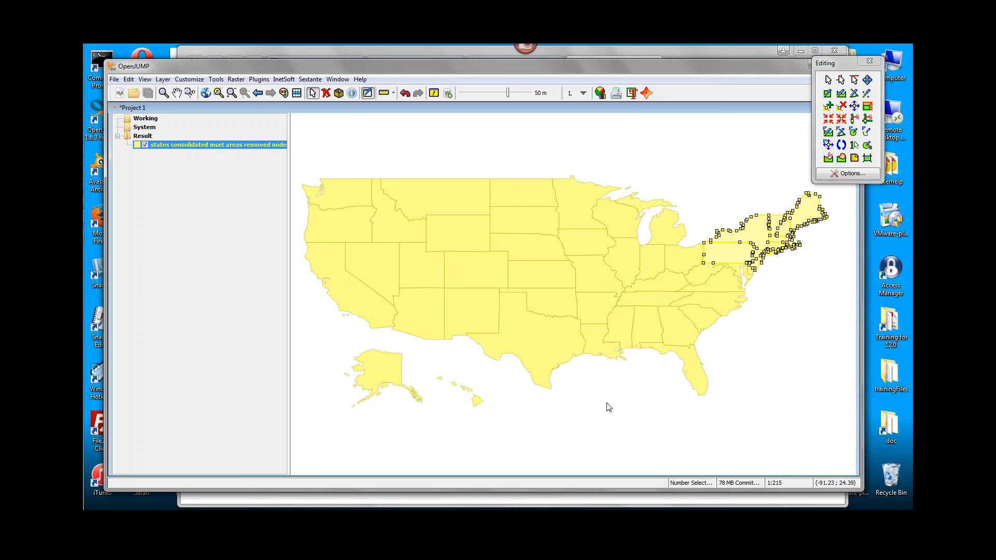
# Add a String field named Region to the schema of the combined states layer and apply the change.
pyautogui.click(297, 93)
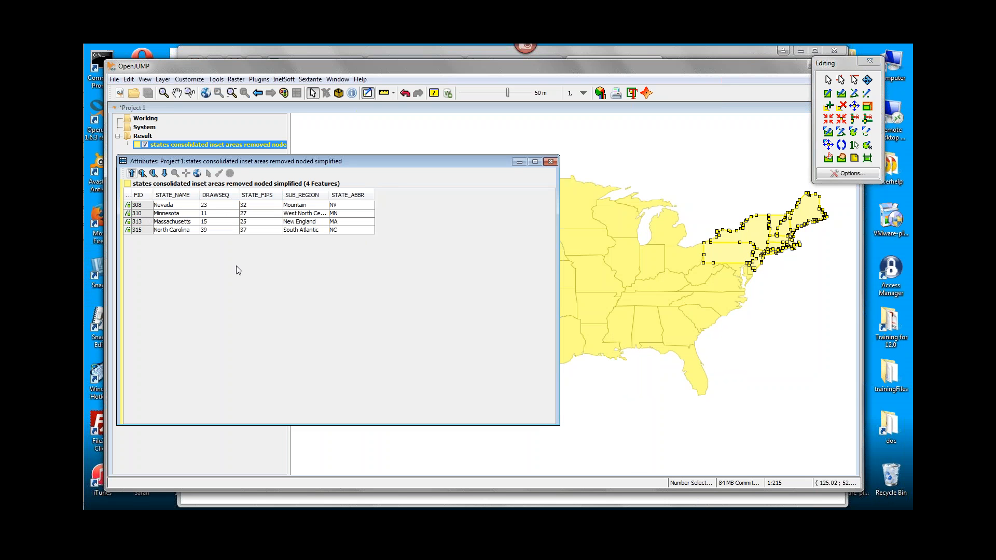
pyautogui.rightClick(340, 207)
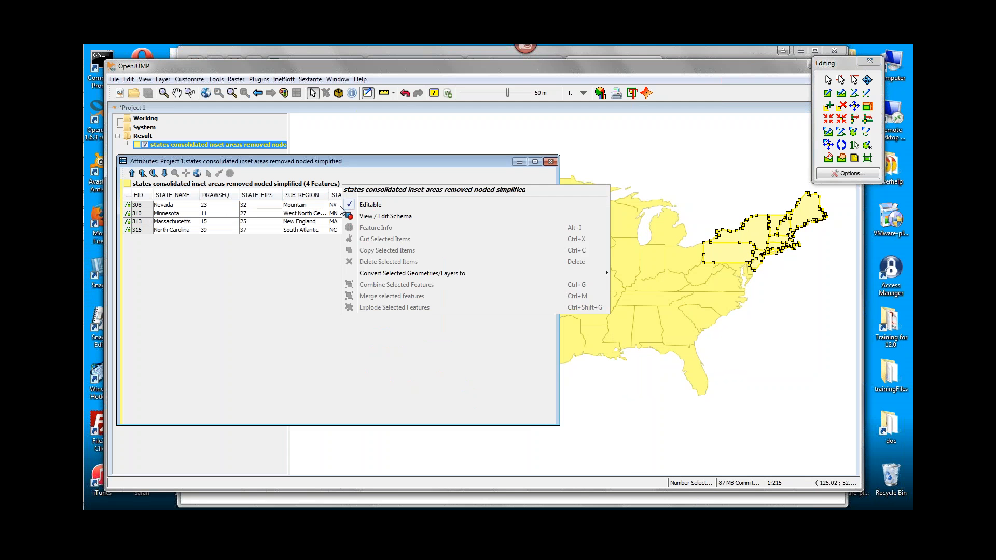
pyautogui.click(256, 304)
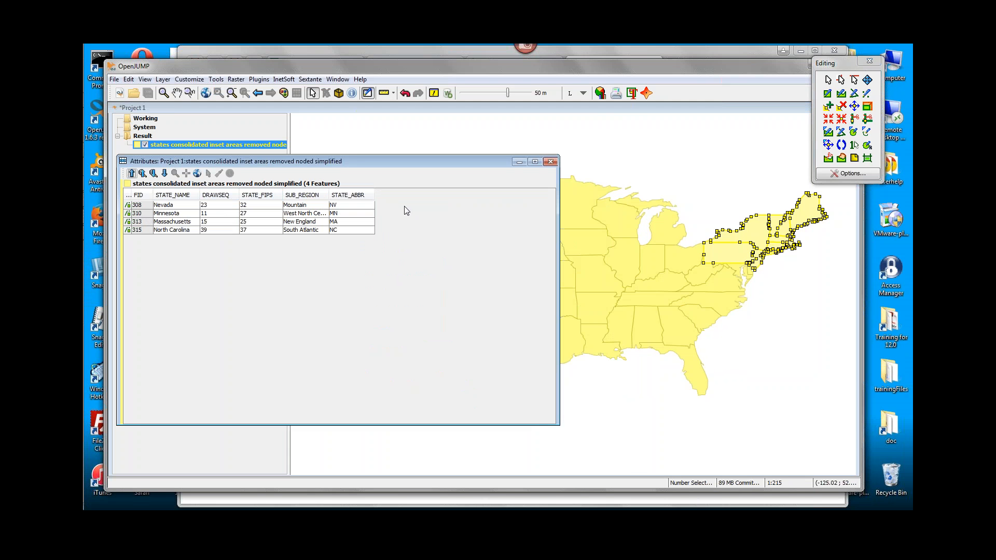
pyautogui.rightClick(322, 216)
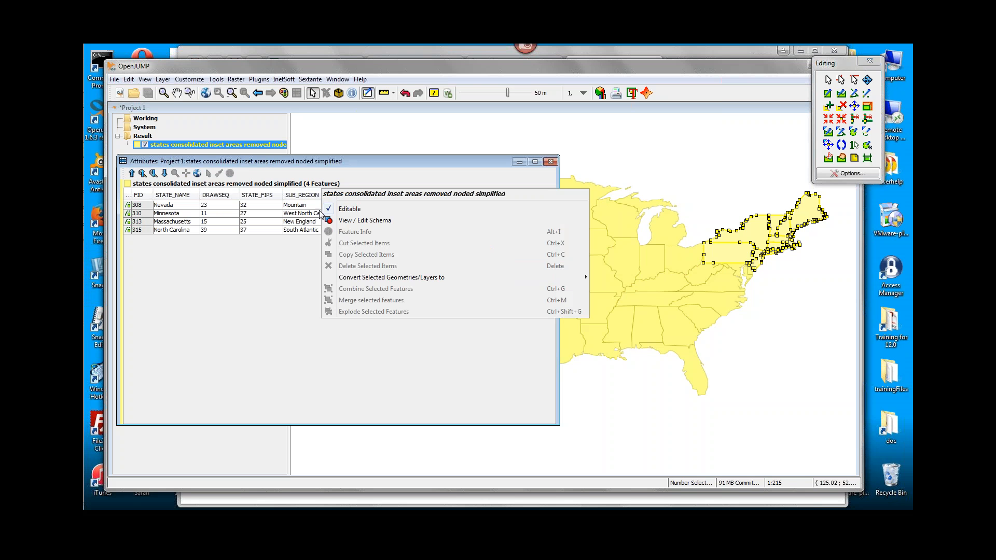
pyautogui.click(403, 220)
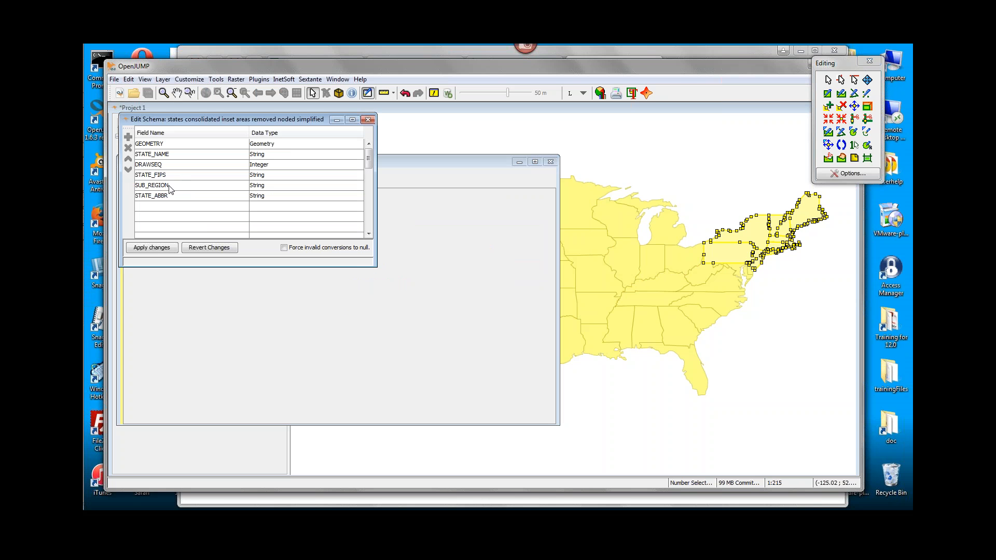
pyautogui.click(155, 208)
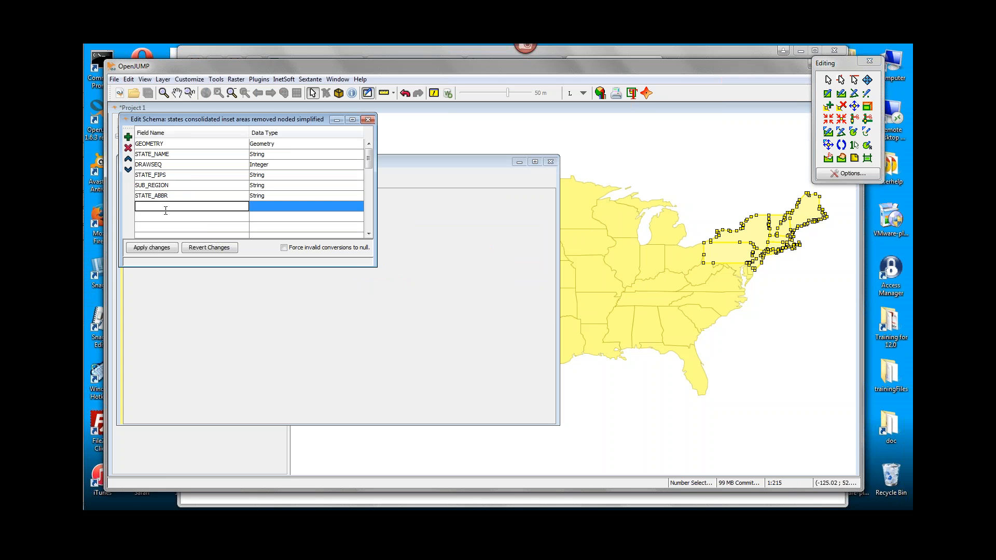
pyautogui.write('Region')
pyautogui.click(259, 209)
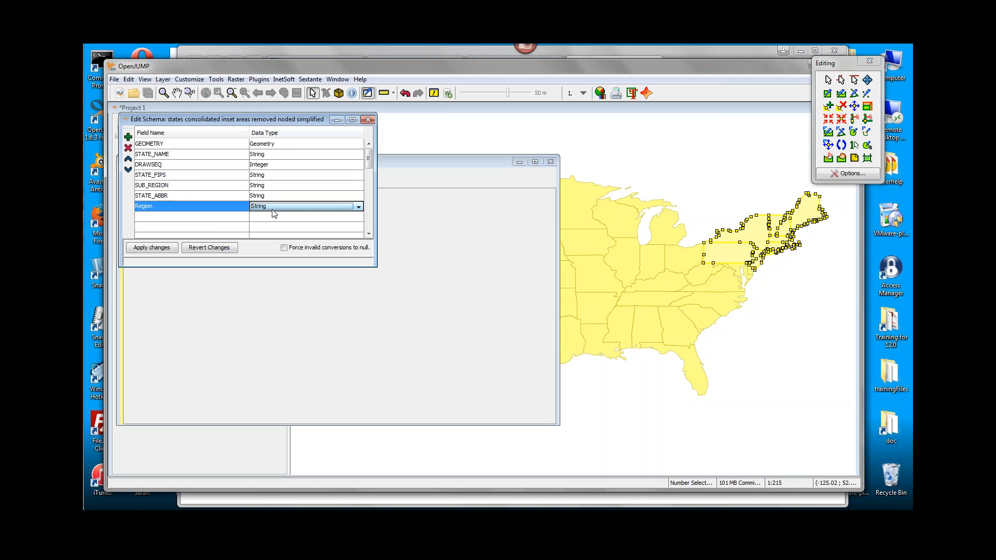
pyautogui.click(143, 251)
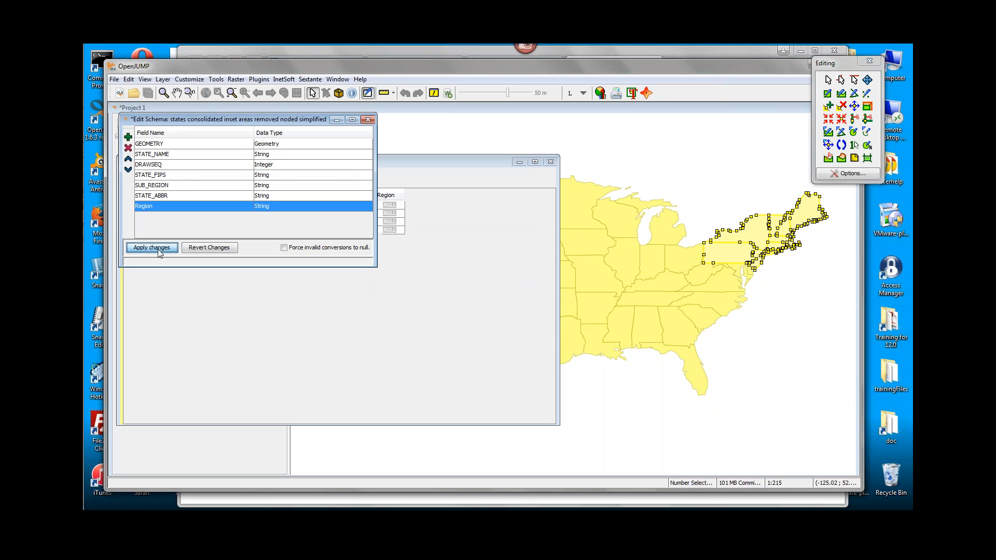
pyautogui.click(367, 119)
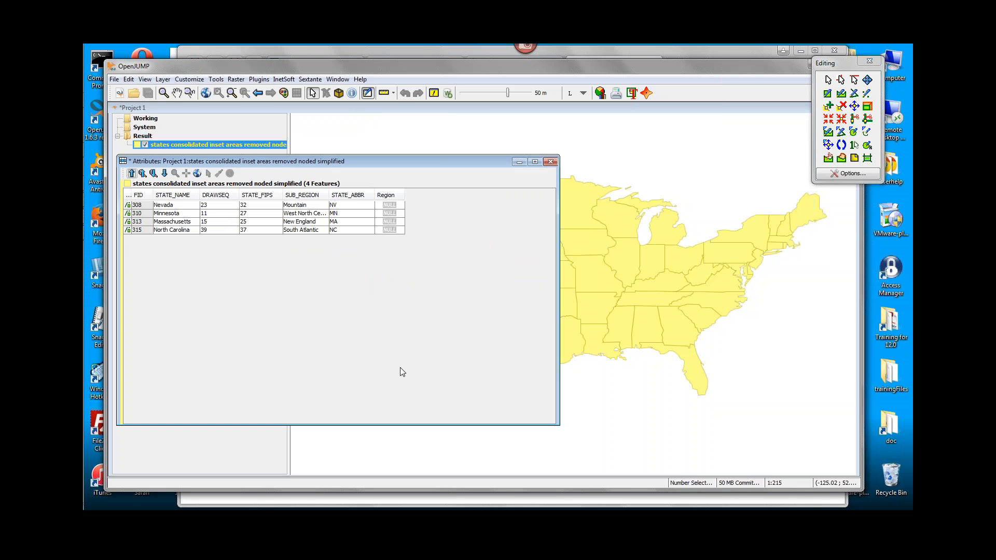
# In the attribute table, set Region to West for the Nevada feature and Midwest for the Minnesota feature.
pyautogui.doubleClick(389, 205)
pyautogui.click(389, 214)
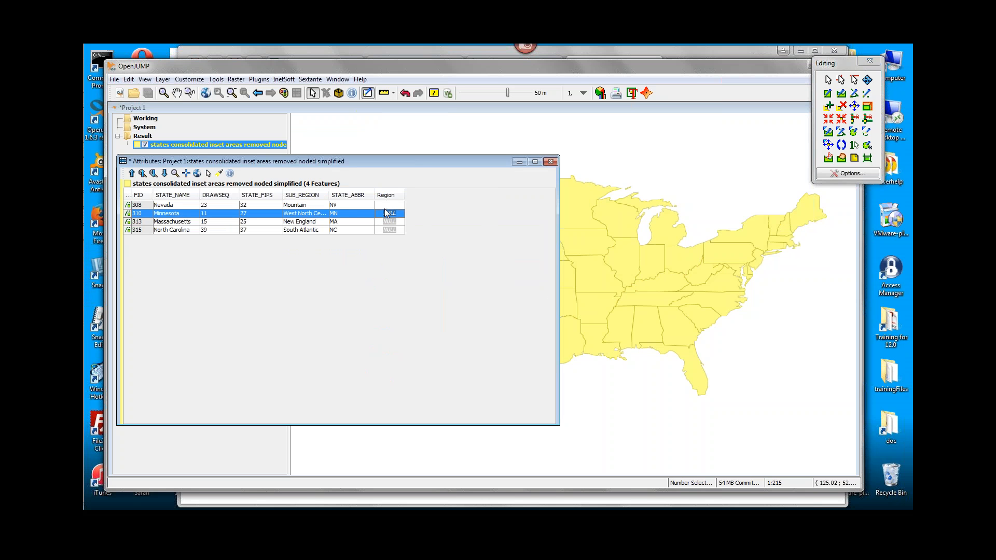
pyautogui.click(387, 206)
pyautogui.doubleClick(387, 206)
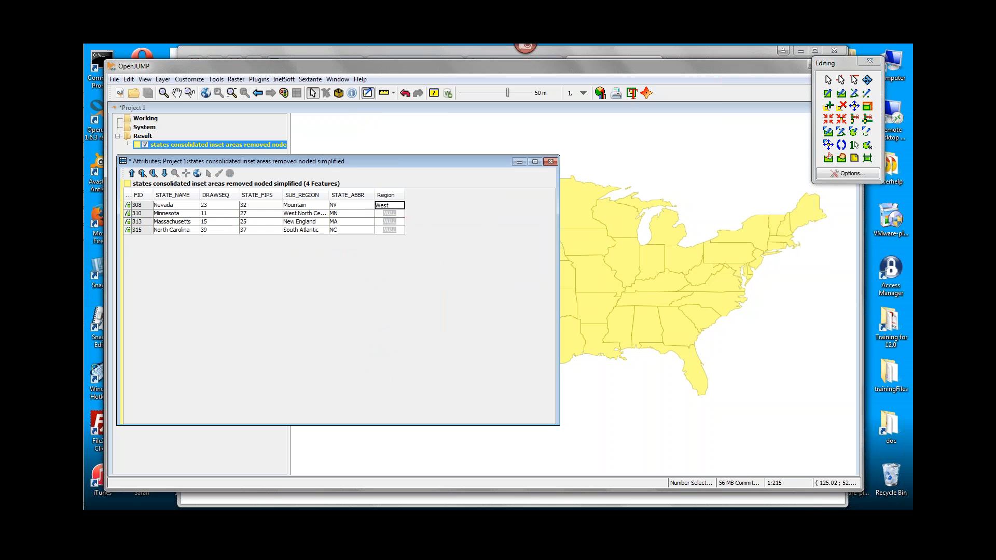
pyautogui.click(386, 215)
pyautogui.doubleClick(391, 214)
# Set Region to Northeast for the Massachusetts feature and South for the North Carolina feature, and review the attribute table.
pyautogui.click(389, 222)
pyautogui.doubleClick(389, 222)
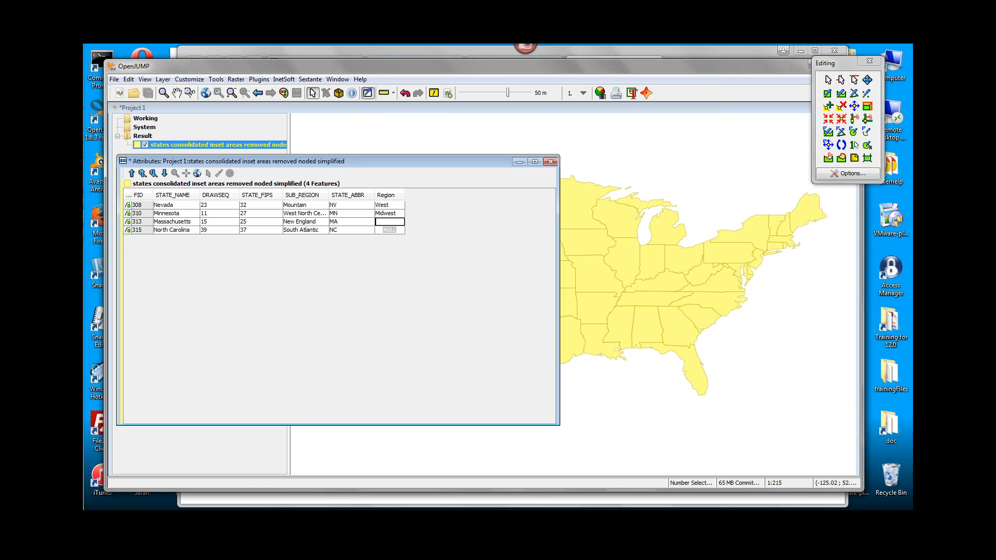
pyautogui.write('Northeast')
pyautogui.click(390, 232)
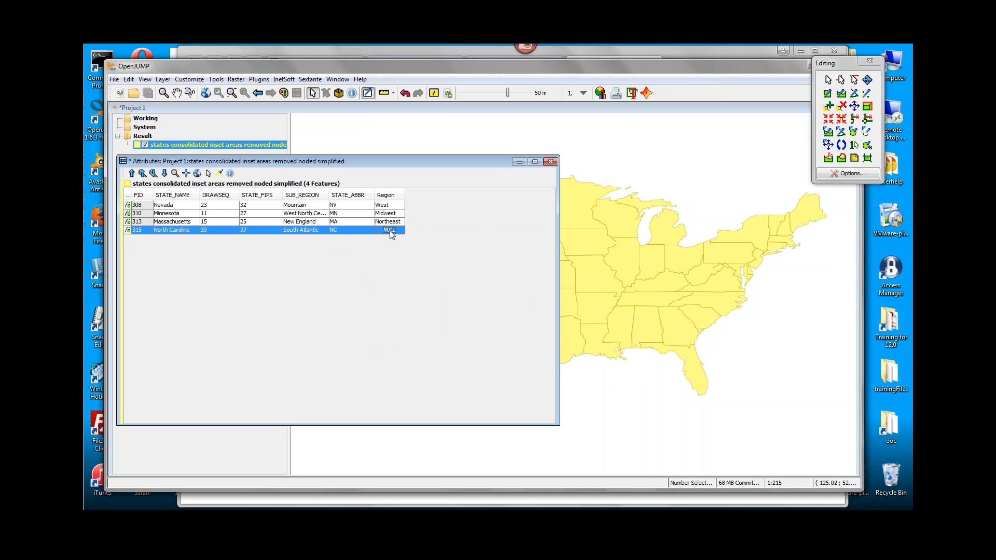
pyautogui.doubleClick(390, 230)
pyautogui.write('South')
pyautogui.click(324, 222)
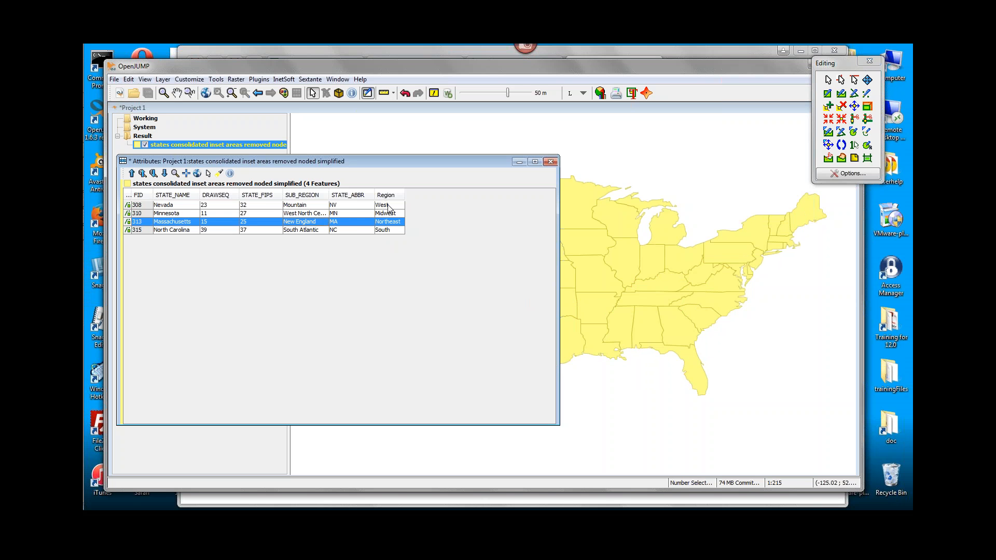
pyautogui.click(551, 162)
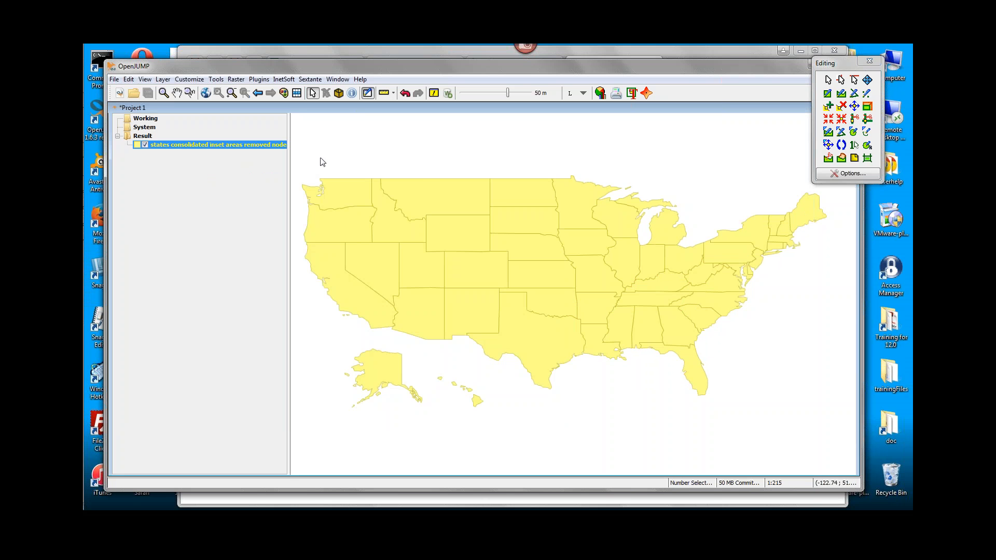
pyautogui.click(297, 94)
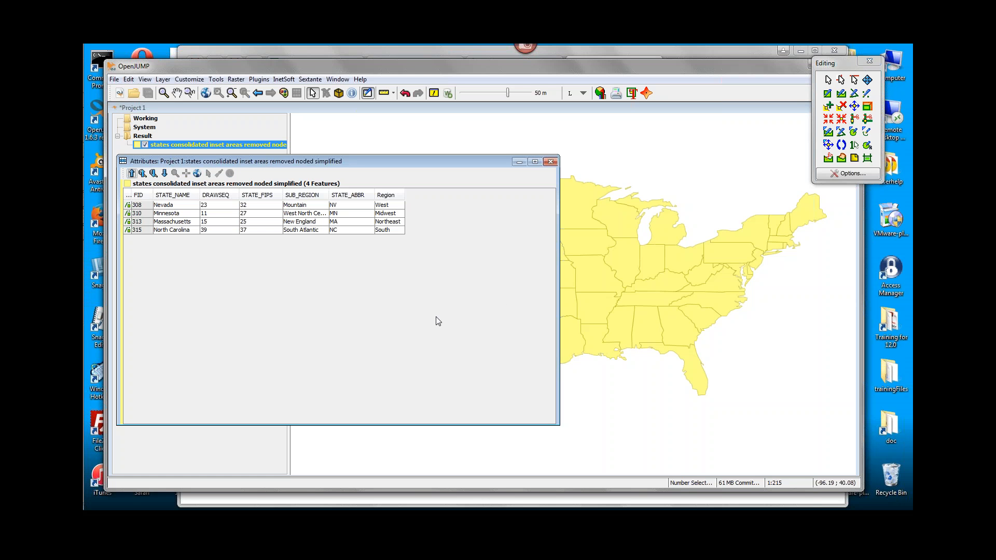
pyautogui.click(550, 161)
# Select all features on the map and convert their geometries to MultiPolygon.
pyautogui.moveTo(370, 143); pyautogui.dragTo(778, 427)
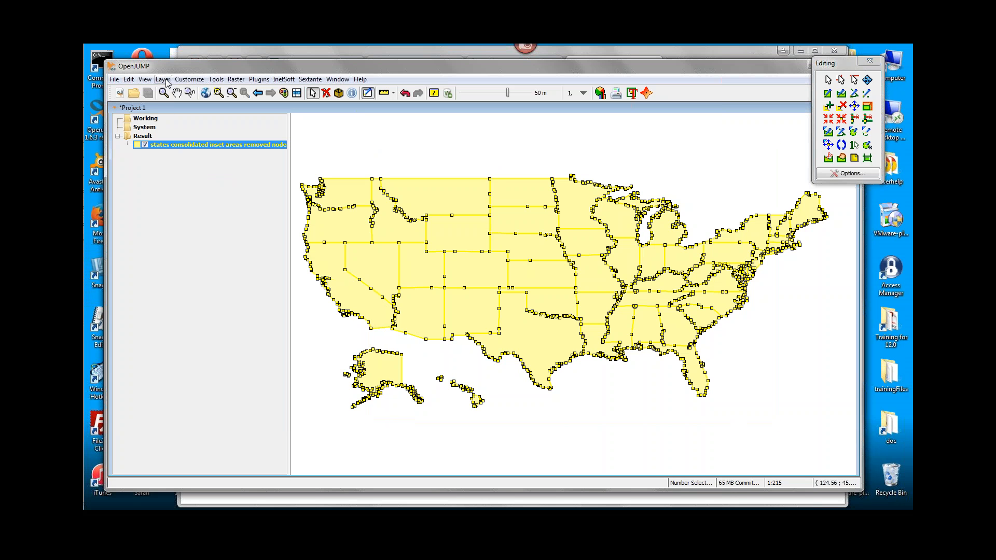
pyautogui.click(216, 81)
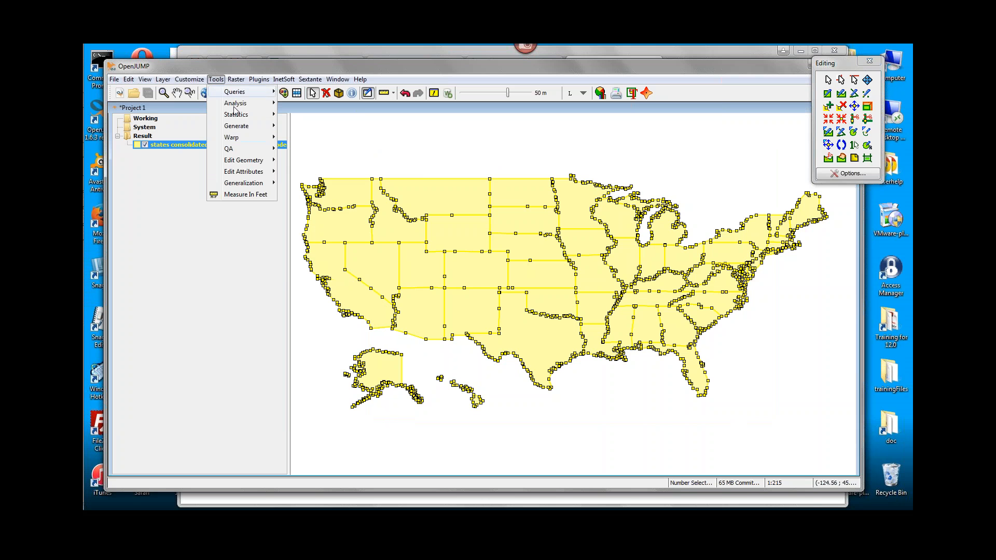
pyautogui.moveTo(245, 164)
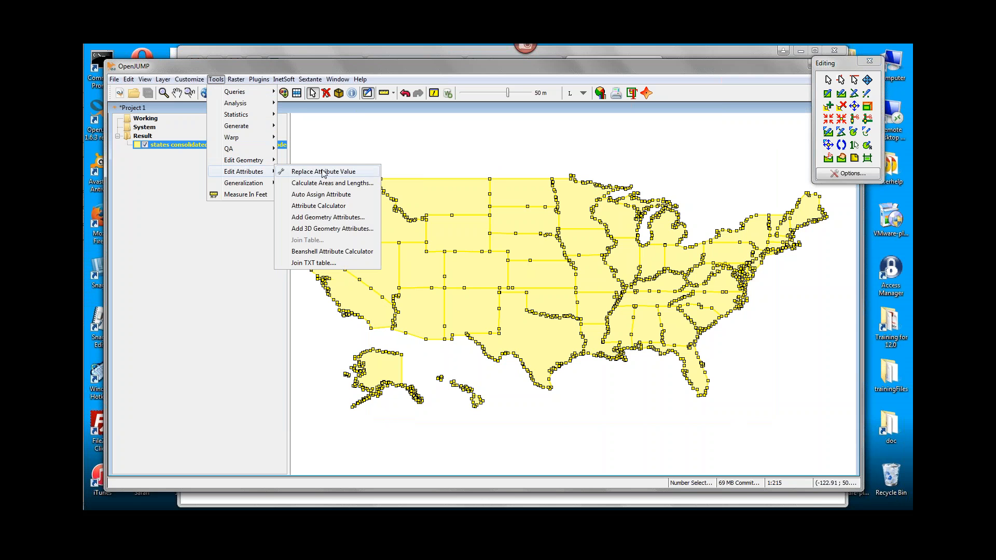
pyautogui.moveTo(333, 175)
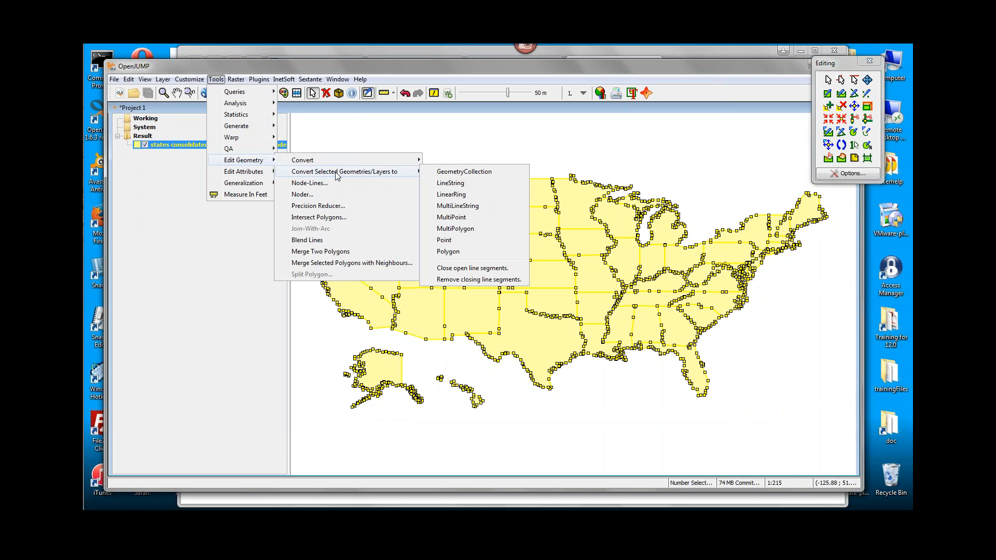
pyautogui.click(485, 229)
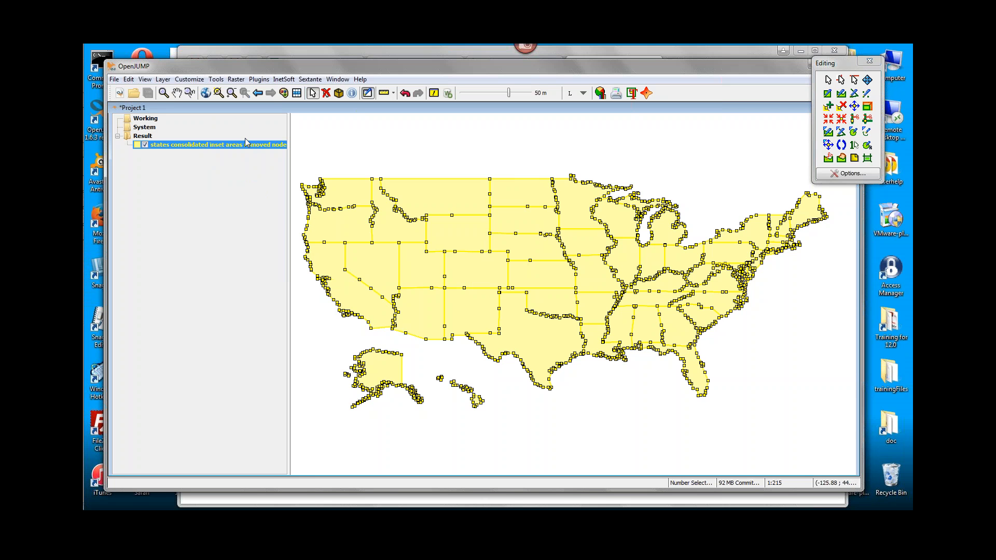
# Set up an InetSoft layer export to mapdata.xml in the classes folder with the layer name myRegion.
pyautogui.click(284, 80)
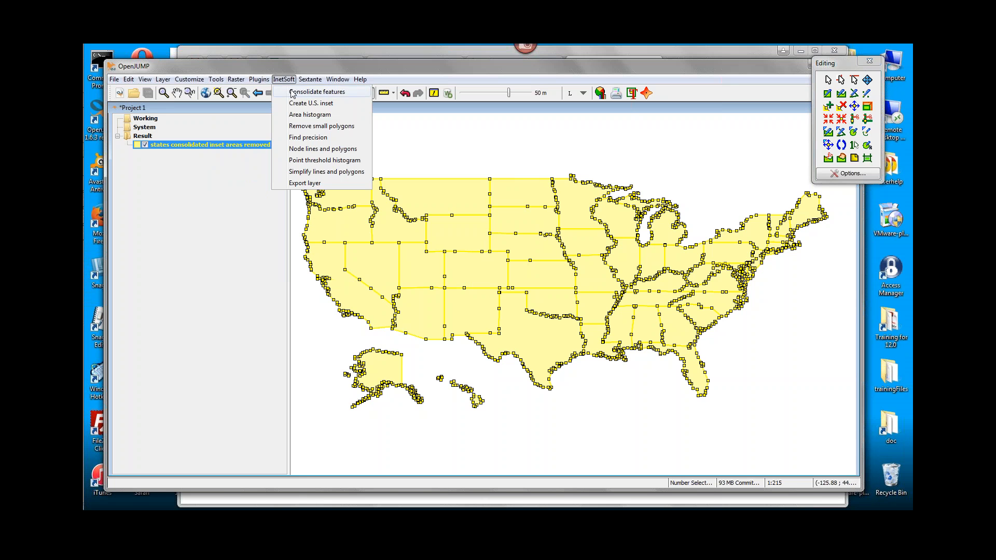
pyautogui.click(332, 185)
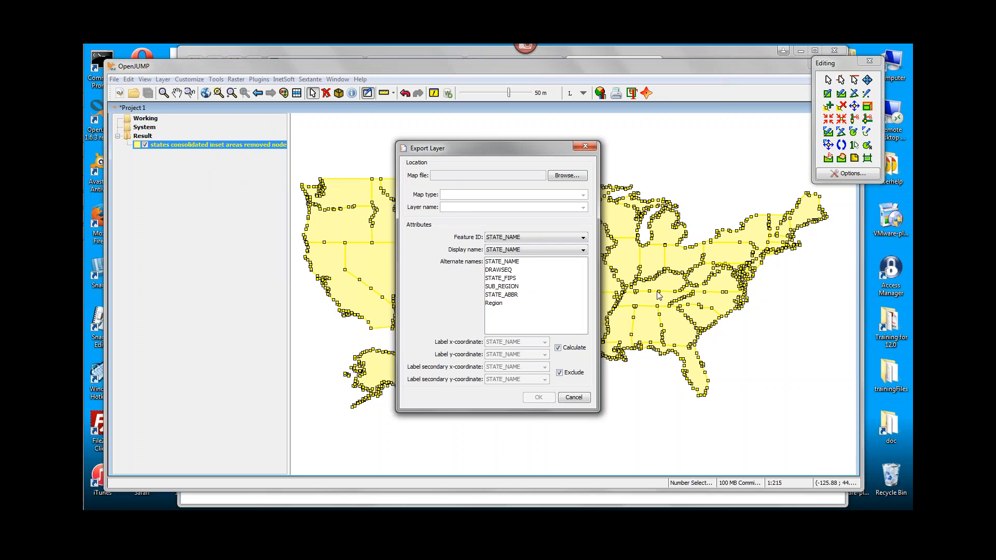
pyautogui.click(565, 176)
pyautogui.click(441, 297)
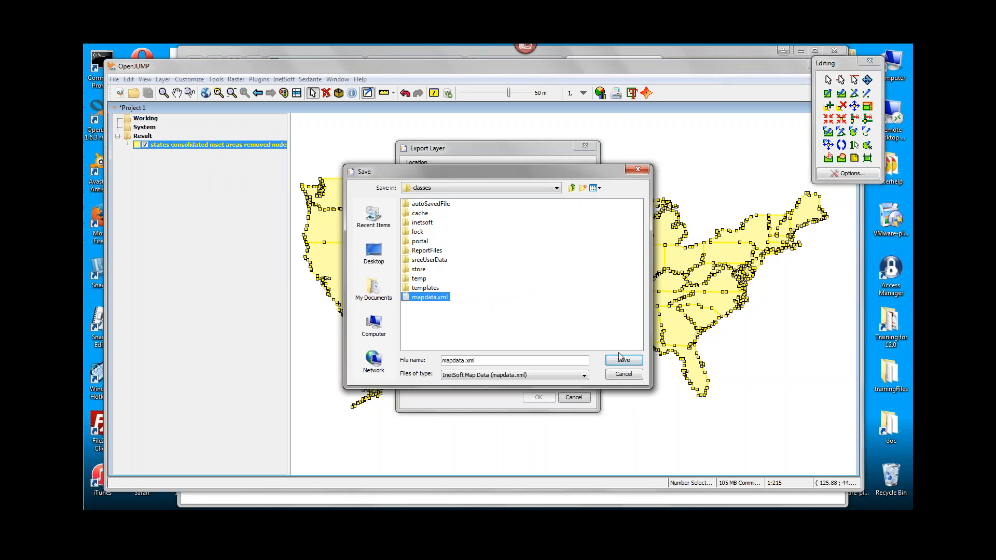
pyautogui.click(628, 361)
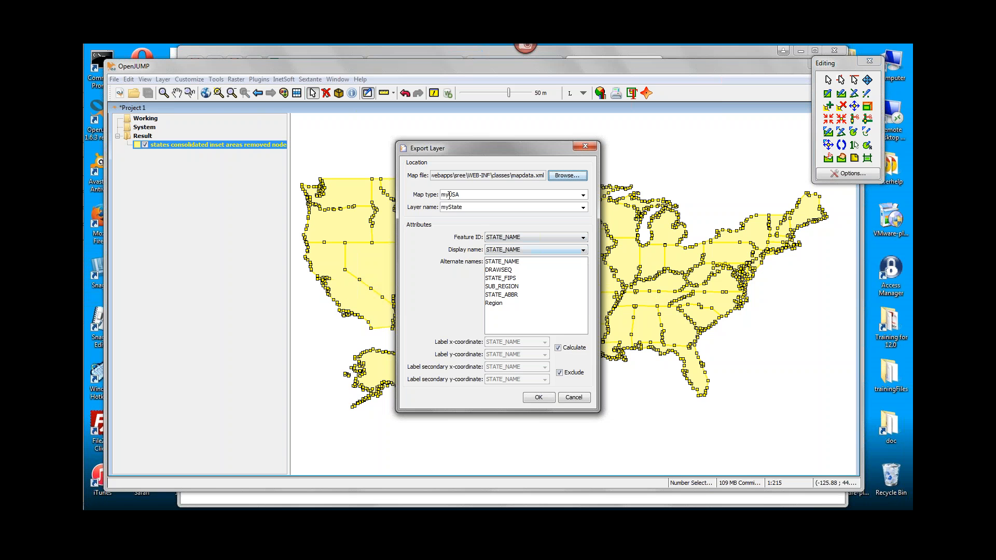
pyautogui.moveTo(450, 208); pyautogui.dragTo(499, 209)
pyautogui.write('Region')
# Set both the feature ID and display name to Region and run the layer export.
pyautogui.click(523, 238)
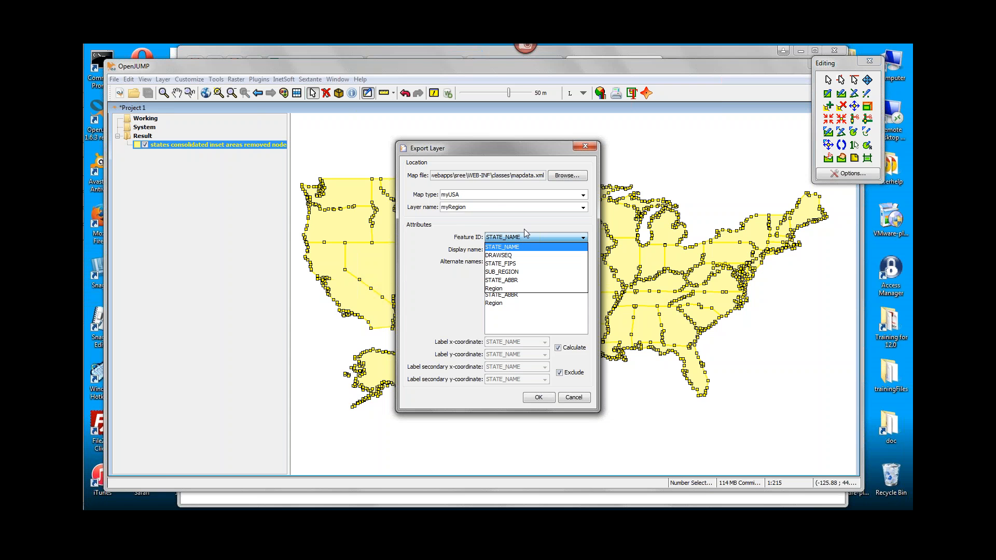
pyautogui.press('Down')
pyautogui.press('Down')
pyautogui.press('Down')
pyautogui.press('Down')
pyautogui.press('Down')
pyautogui.press('Return')
pyautogui.click(523, 249)
pyautogui.press('Down')
pyautogui.press('Down')
pyautogui.press('Down')
pyautogui.press('Down')
pyautogui.press('Down')
pyautogui.press('Return')
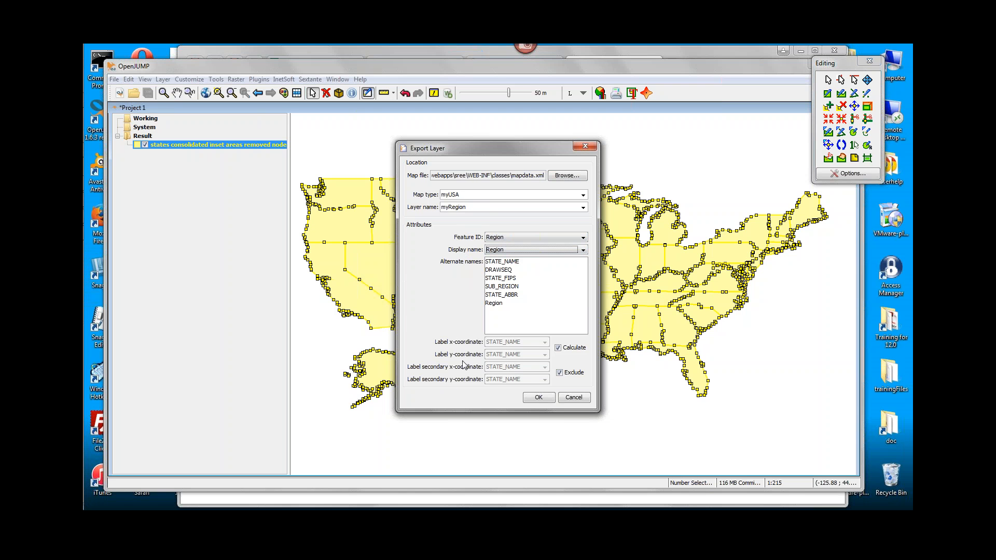
pyautogui.click(540, 397)
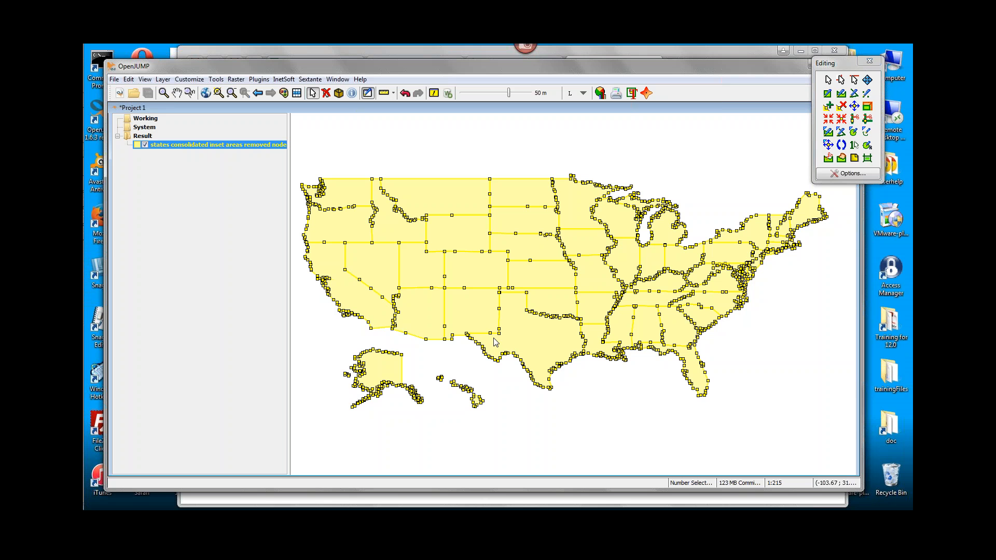
# Start the Style Intelligence 12.0Group server and open the User Portal's Design page in the browser, closing the old Design tab.
pyautogui.moveTo(84, 267)
pyautogui.click(99, 59)
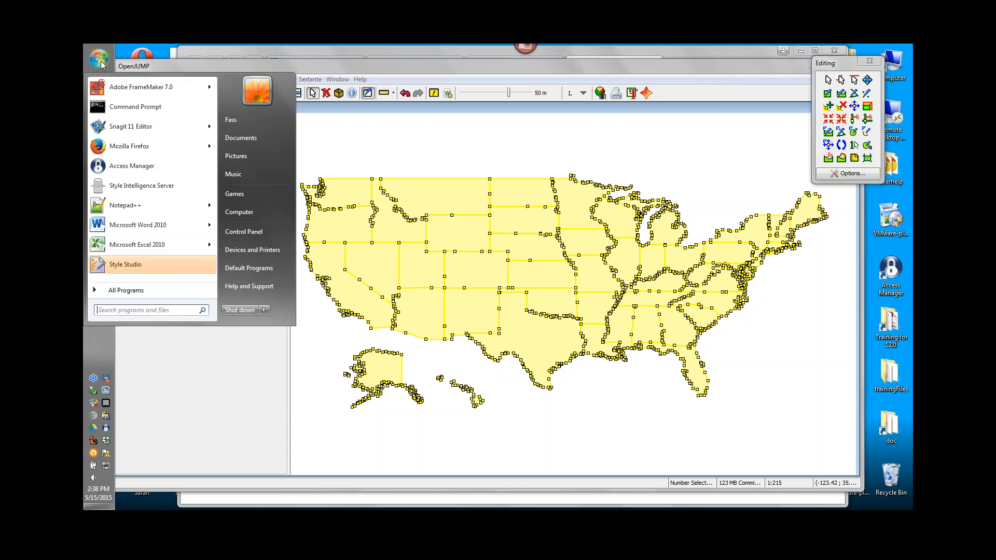
pyautogui.click(126, 290)
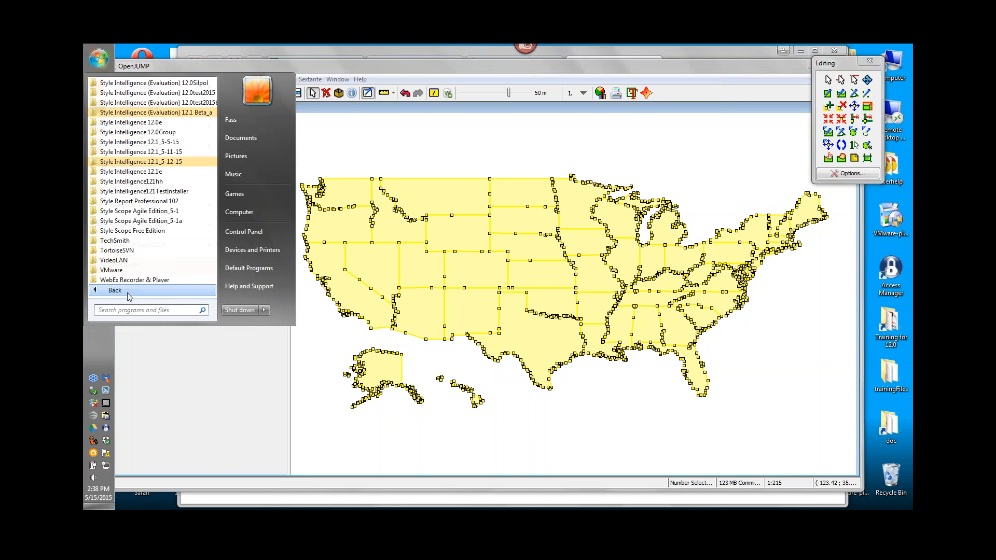
pyautogui.click(180, 132)
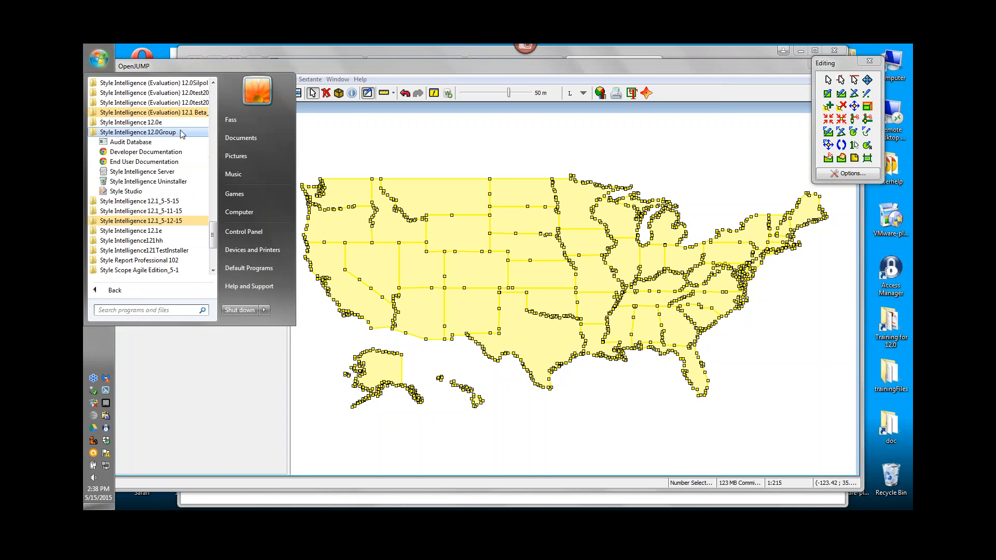
pyautogui.click(139, 171)
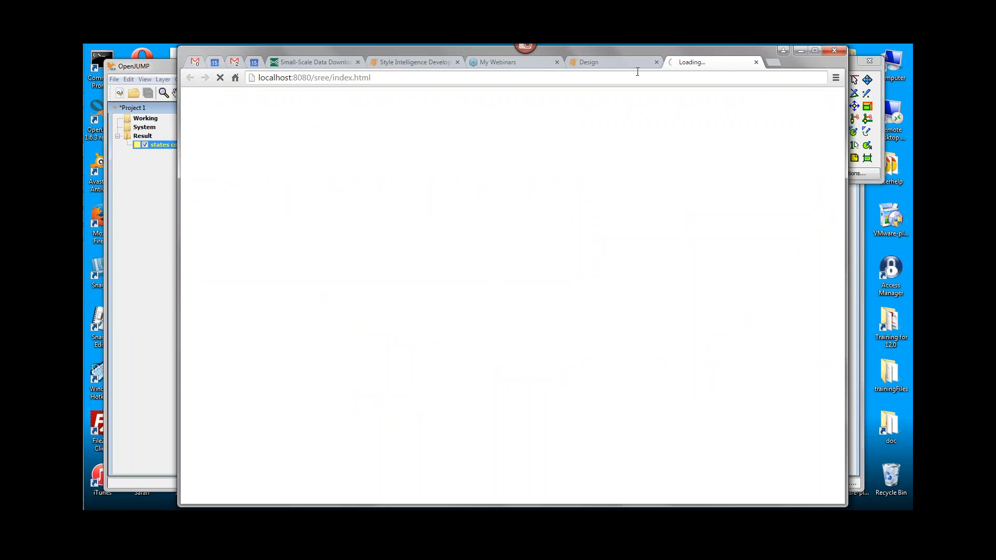
pyautogui.click(656, 63)
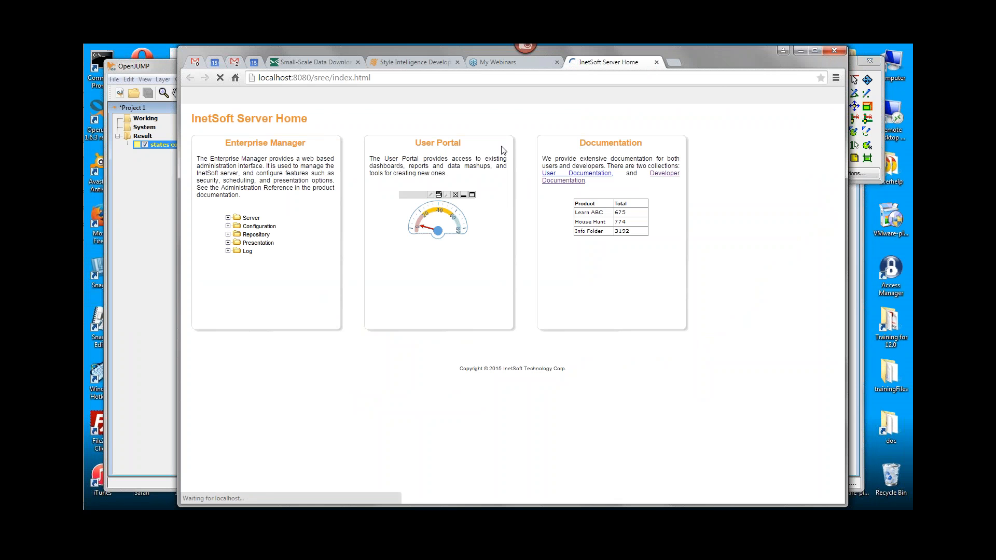
pyautogui.click(544, 203)
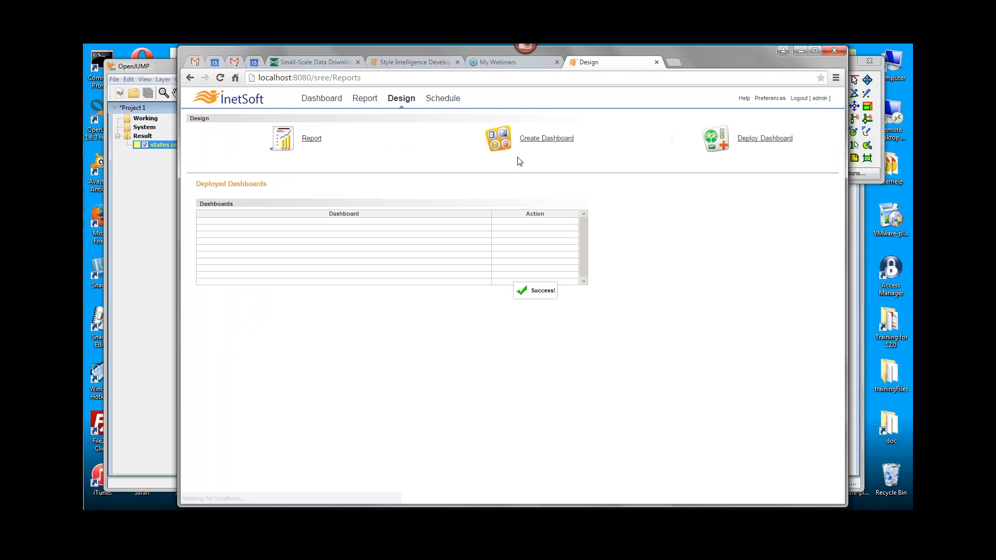
# Create a new dashboard viewsheet from the Census Data global worksheet and place an enlarged chart on its grid.
pyautogui.click(546, 139)
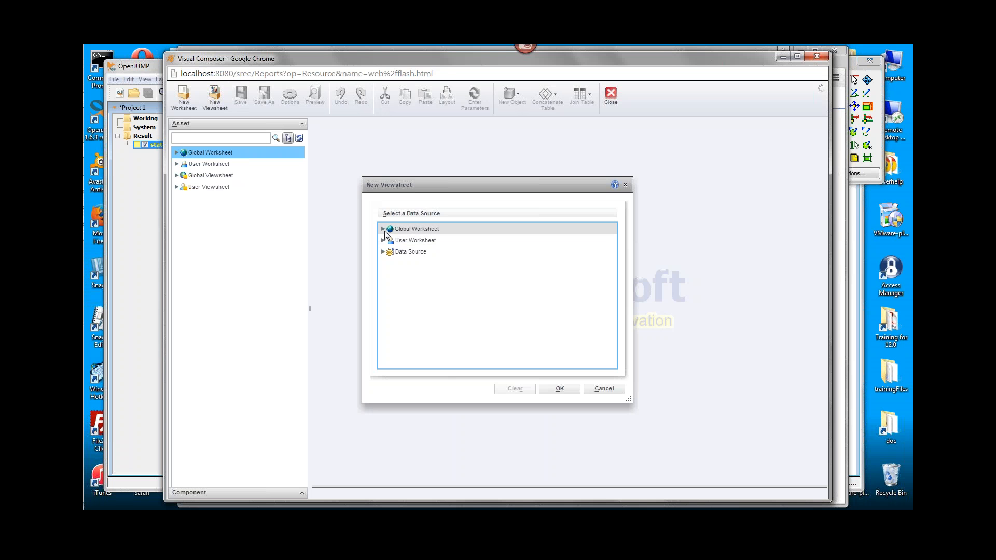
pyautogui.click(383, 229)
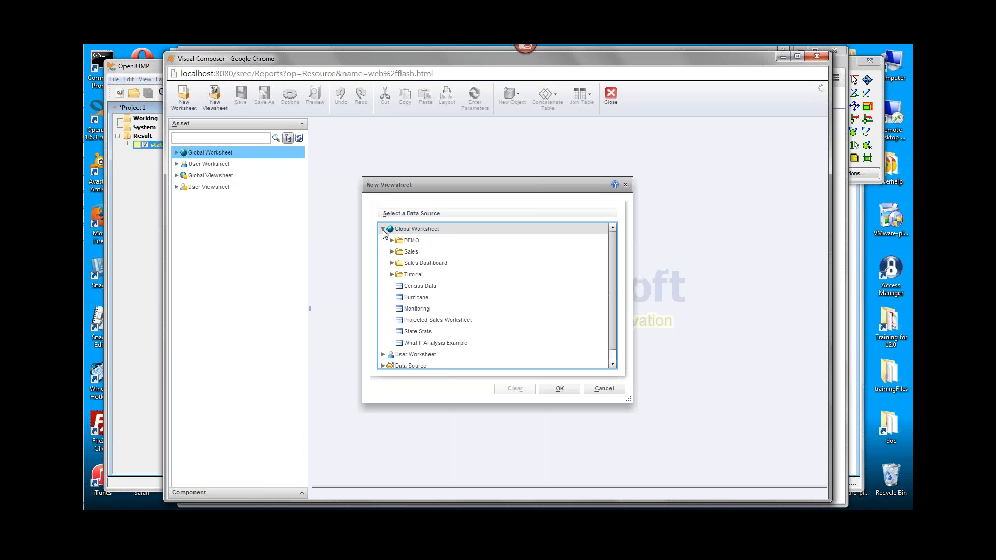
pyautogui.doubleClick(401, 287)
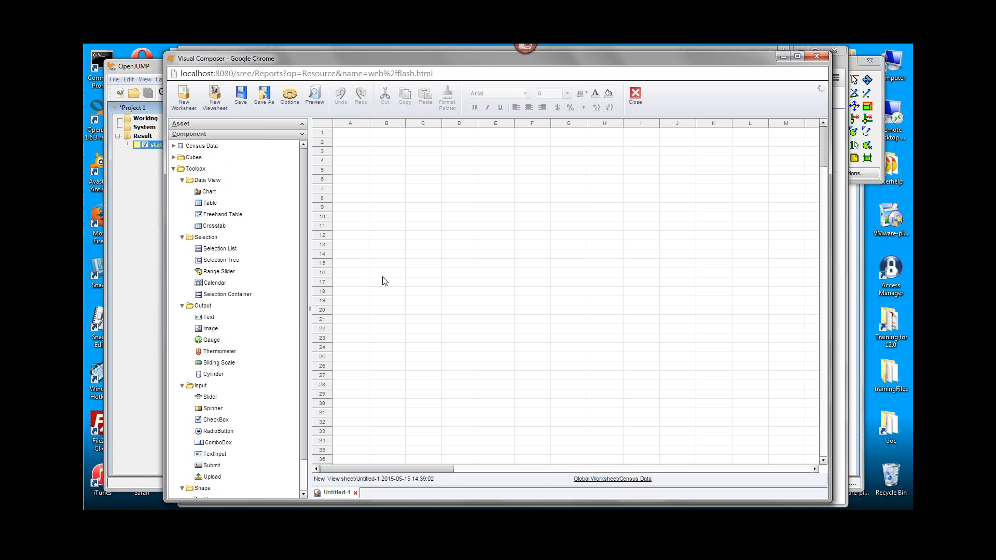
pyautogui.moveTo(229, 193); pyautogui.dragTo(533, 195)
pyautogui.moveTo(661, 262); pyautogui.dragTo(692, 327)
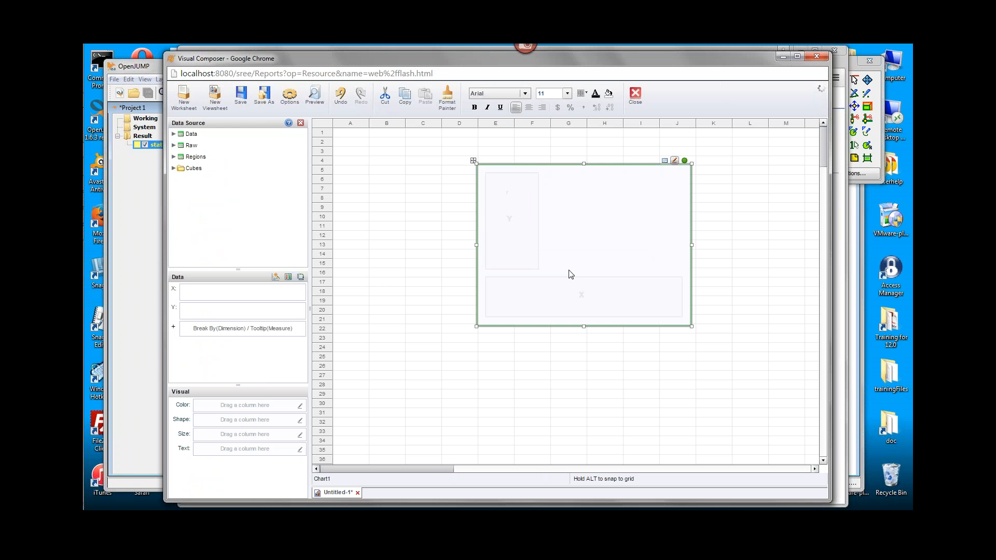
# Set the chart's Region dimension as geographic, using the myUSA map, the myRegion layer and built-in mapping.
pyautogui.click(174, 135)
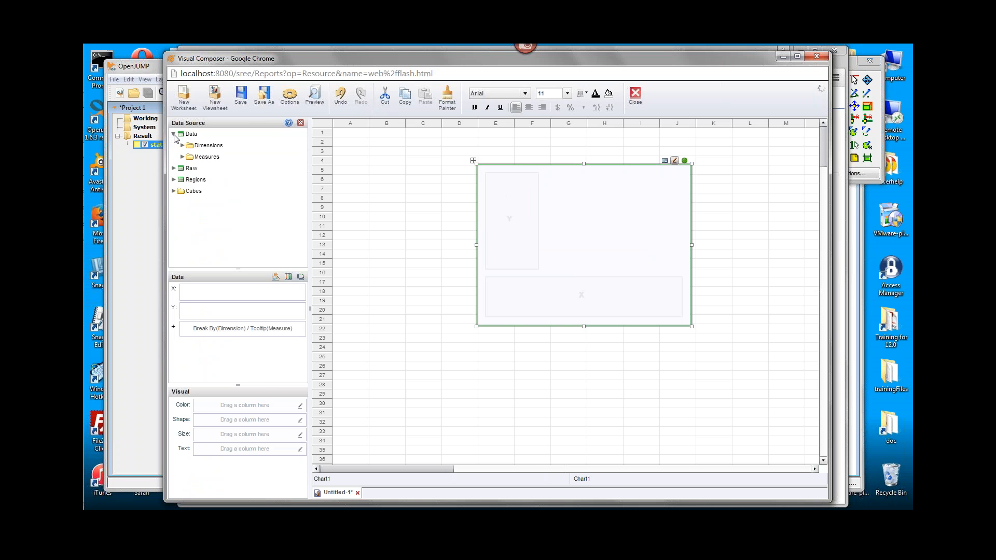
pyautogui.click(182, 146)
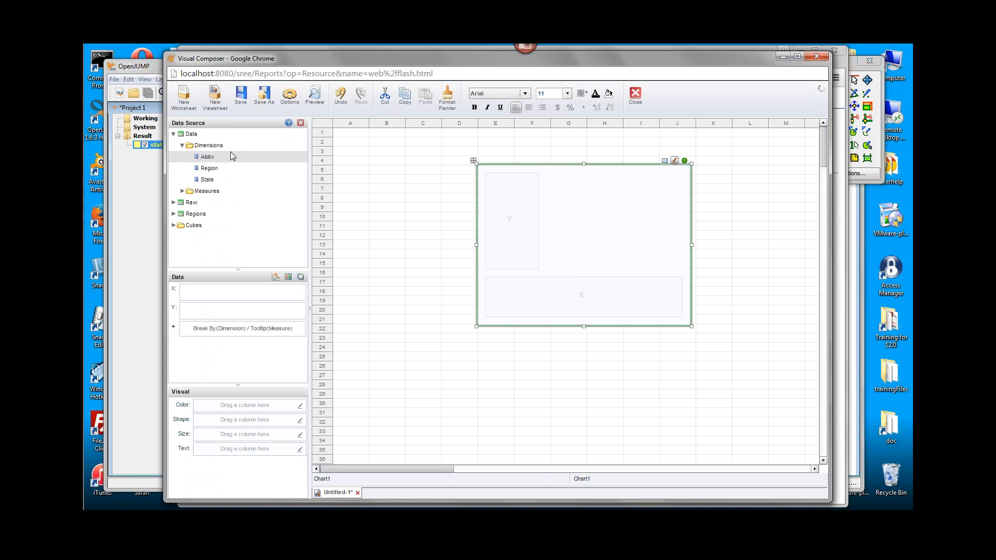
pyautogui.rightClick(208, 171)
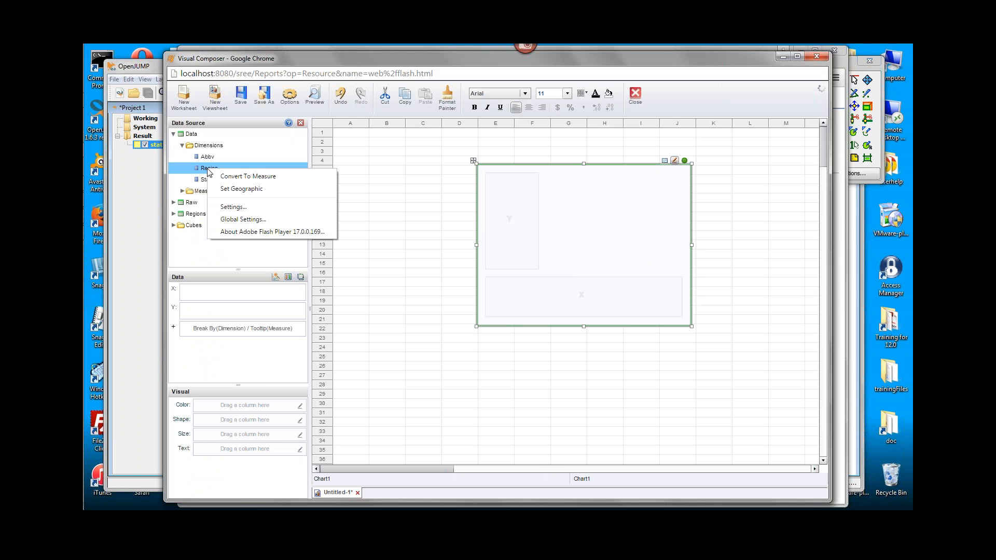
pyautogui.click(287, 195)
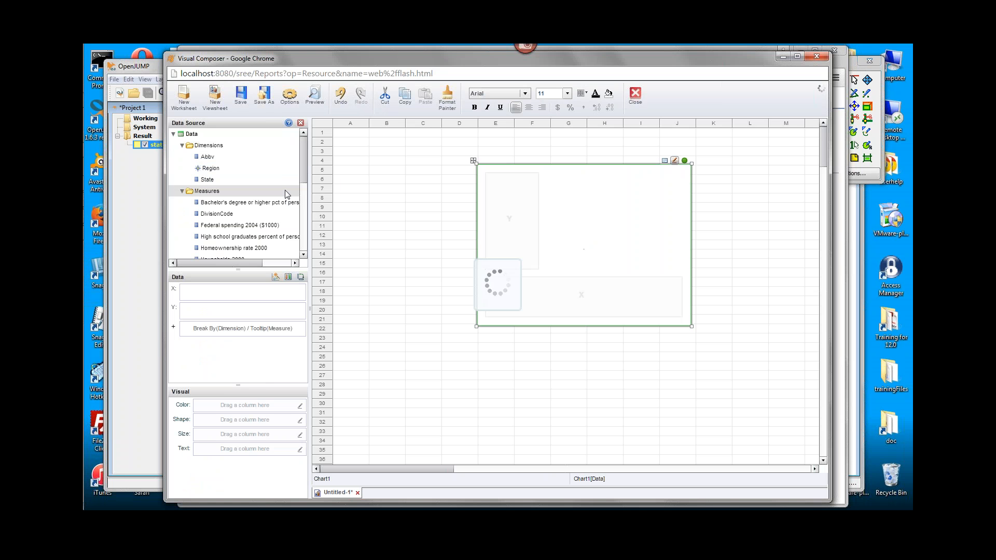
pyautogui.rightClick(220, 172)
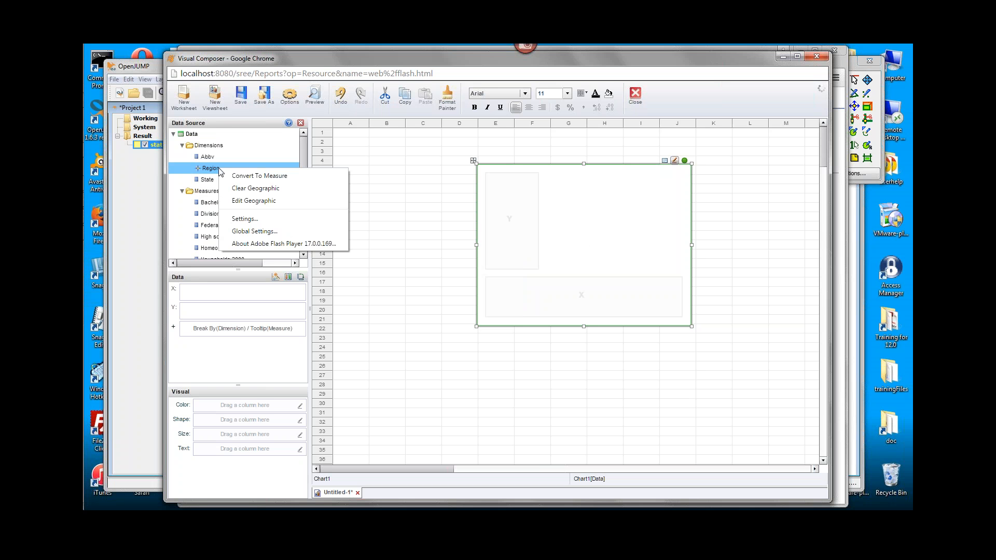
pyautogui.click(298, 205)
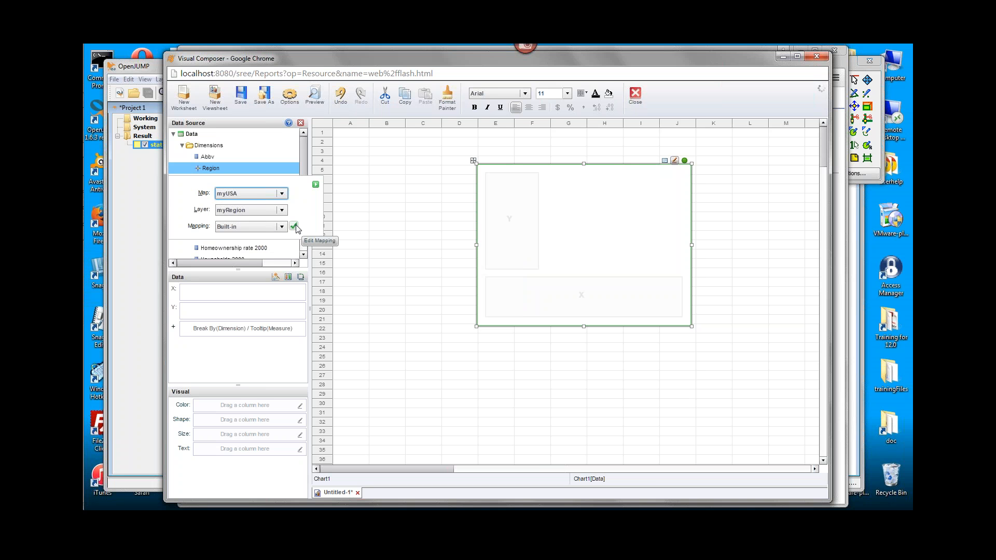
pyautogui.click(214, 170)
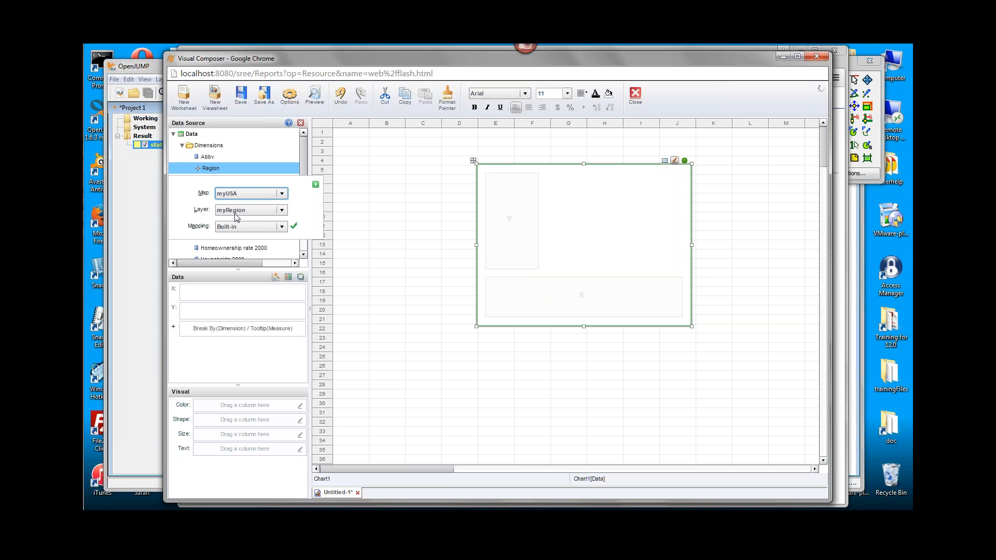
pyautogui.click(315, 185)
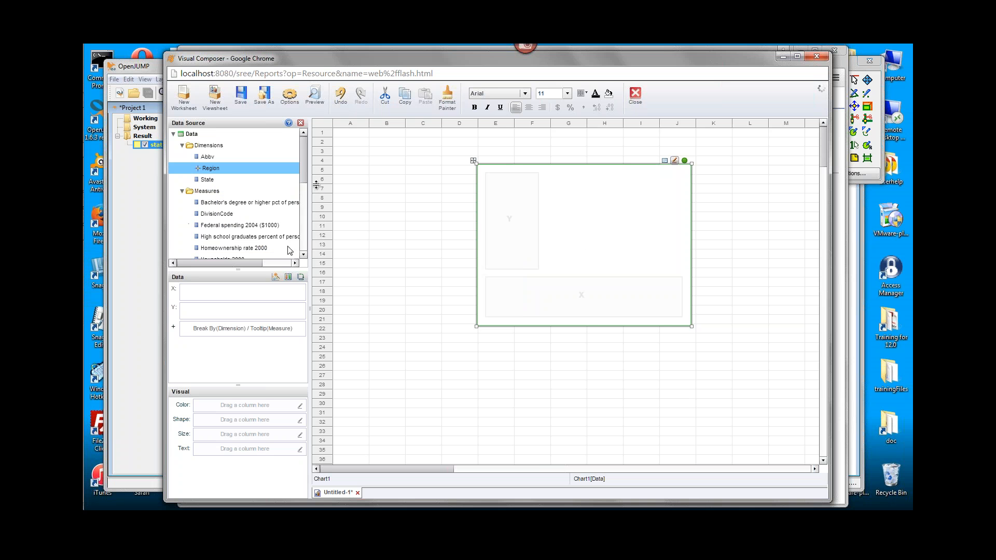
# Change the chart style to map and plot Region as its geographic field, then select a region on the map.
pyautogui.click(276, 277)
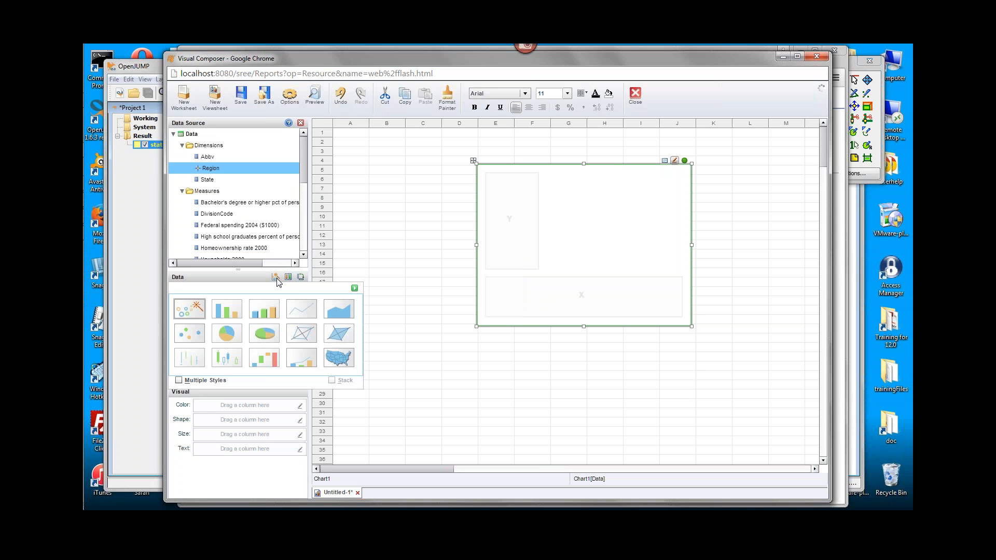
pyautogui.click(342, 362)
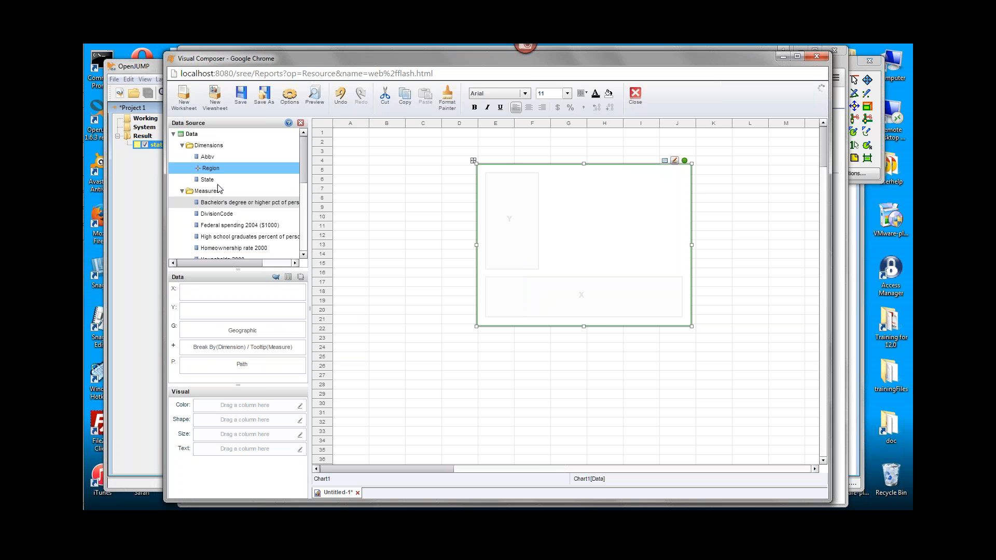
pyautogui.moveTo(218, 172); pyautogui.dragTo(233, 338)
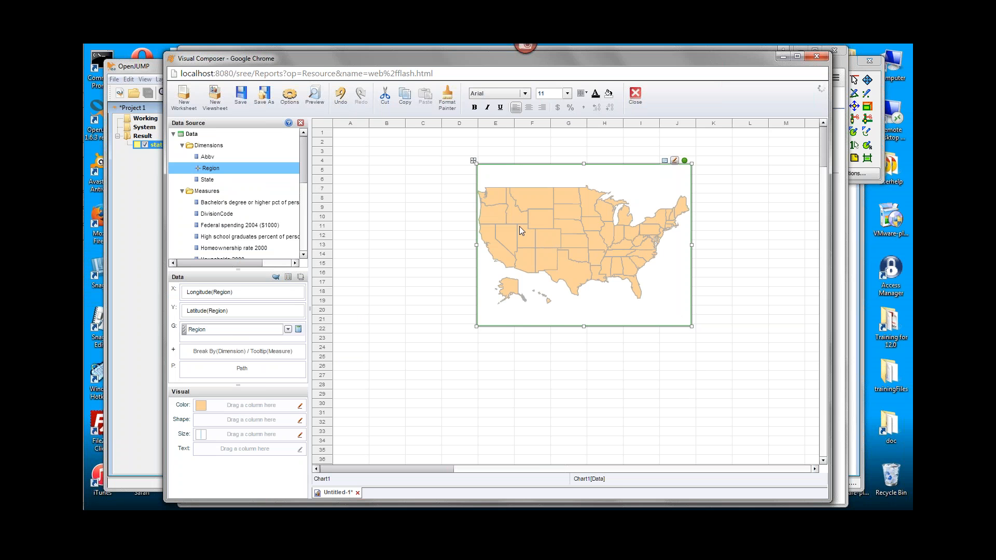
pyautogui.click(540, 225)
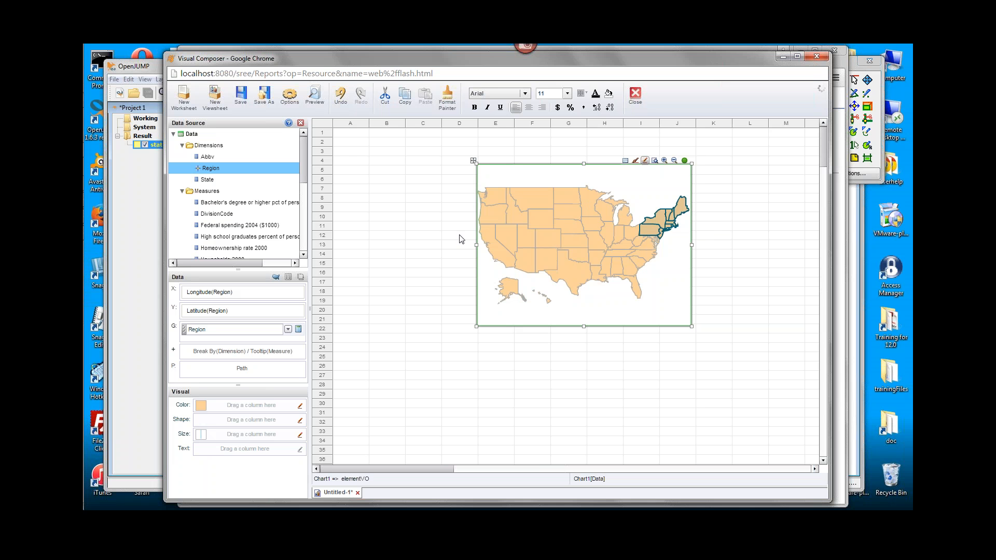
# Color the region map by Federal spending 2004 ($1000) and move its legend below the map.
pyautogui.moveTo(304, 157); pyautogui.dragTo(307, 189)
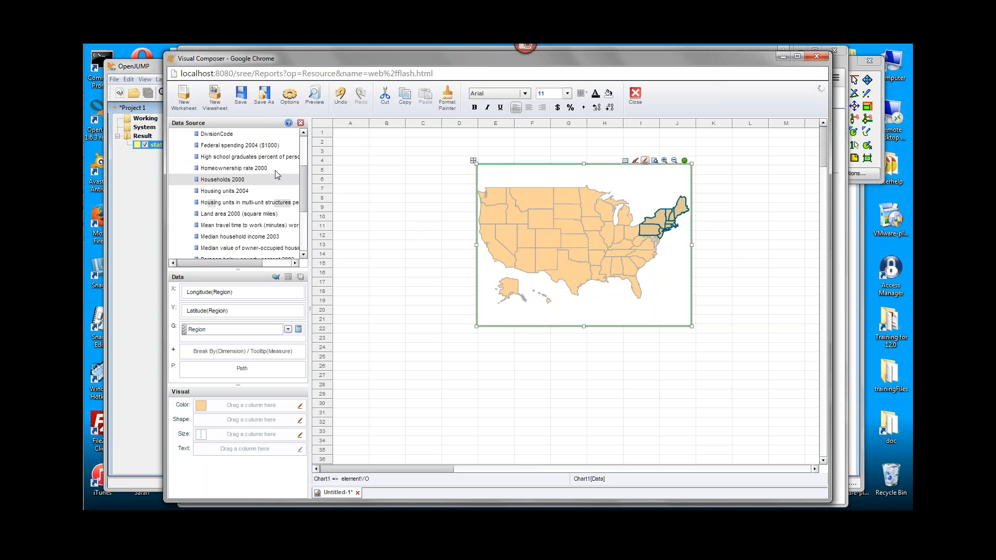
pyautogui.moveTo(244, 149); pyautogui.dragTo(237, 413)
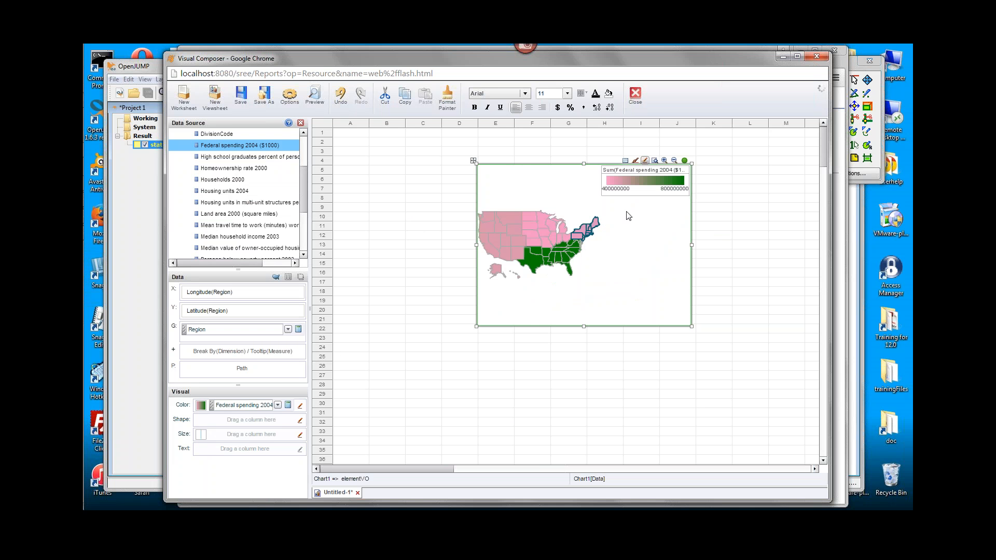
pyautogui.click(638, 169)
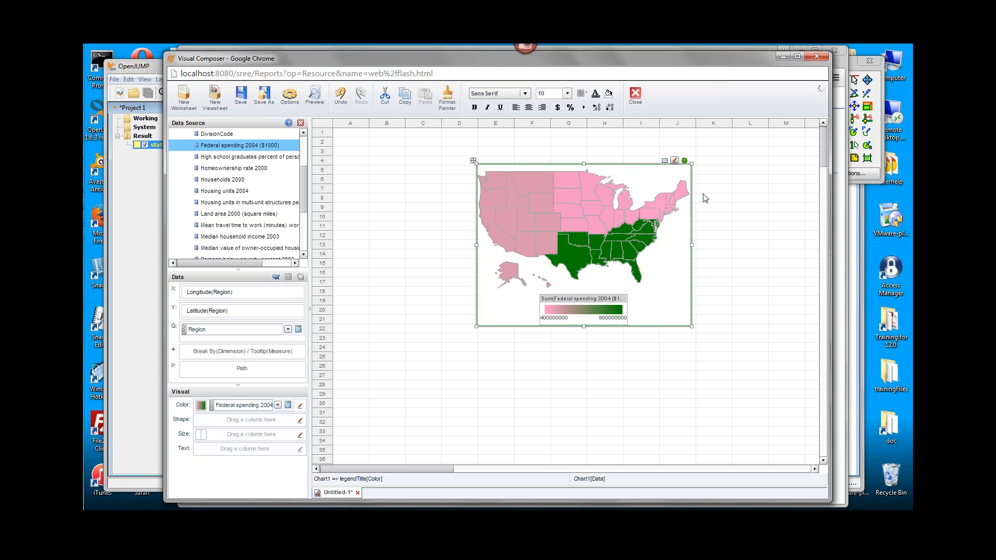
pyautogui.moveTo(530, 218)
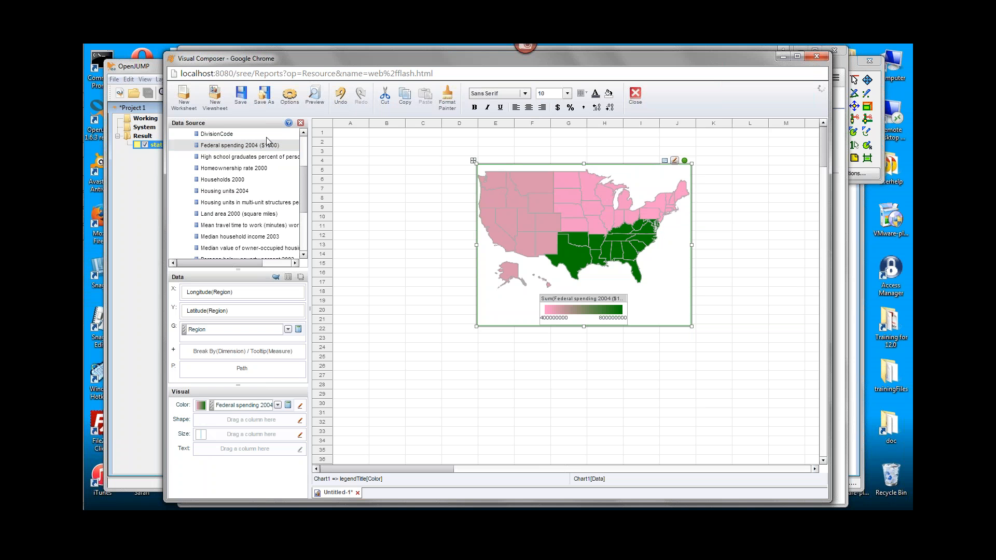
# Add a slightly enlarged second chart below the region map and set its style to map.
pyautogui.click(302, 152)
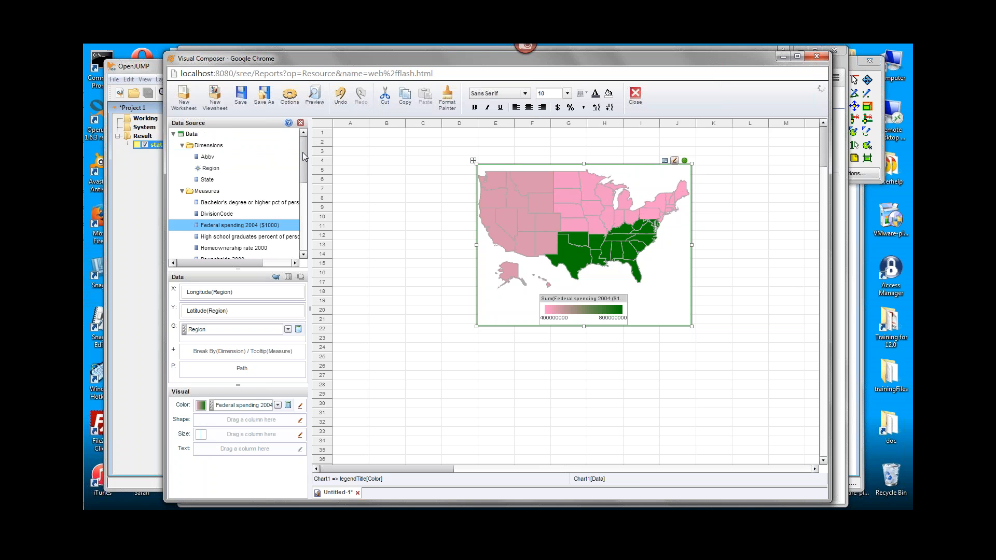
pyautogui.click(300, 123)
pyautogui.moveTo(222, 196); pyautogui.dragTo(490, 347)
pyautogui.click(571, 384)
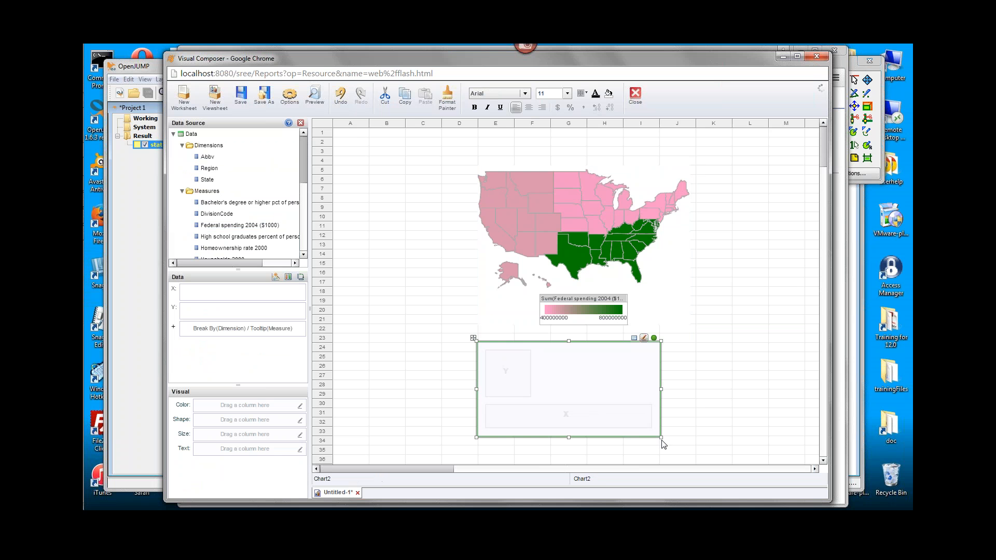
pyautogui.moveTo(662, 438); pyautogui.dragTo(673, 459)
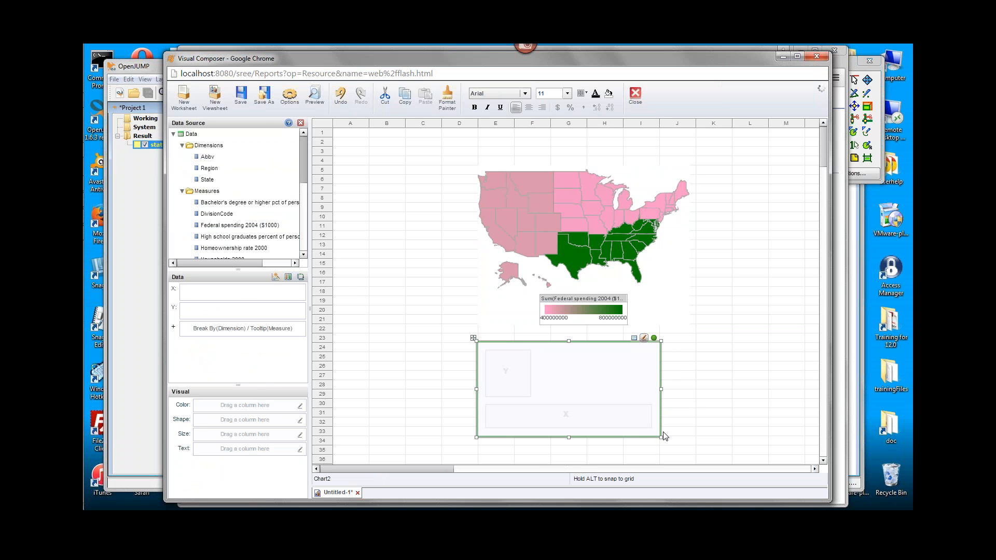
pyautogui.click(275, 278)
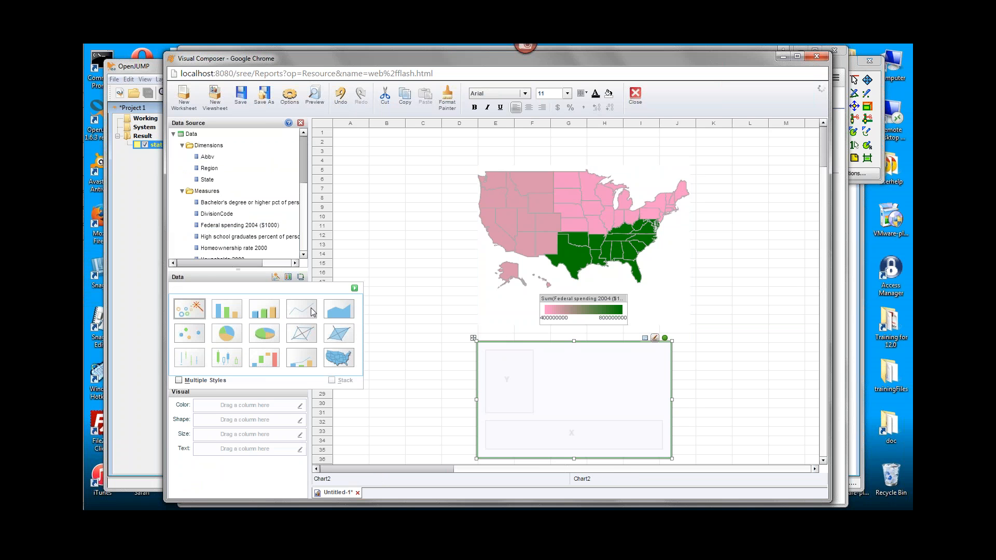
pyautogui.click(338, 358)
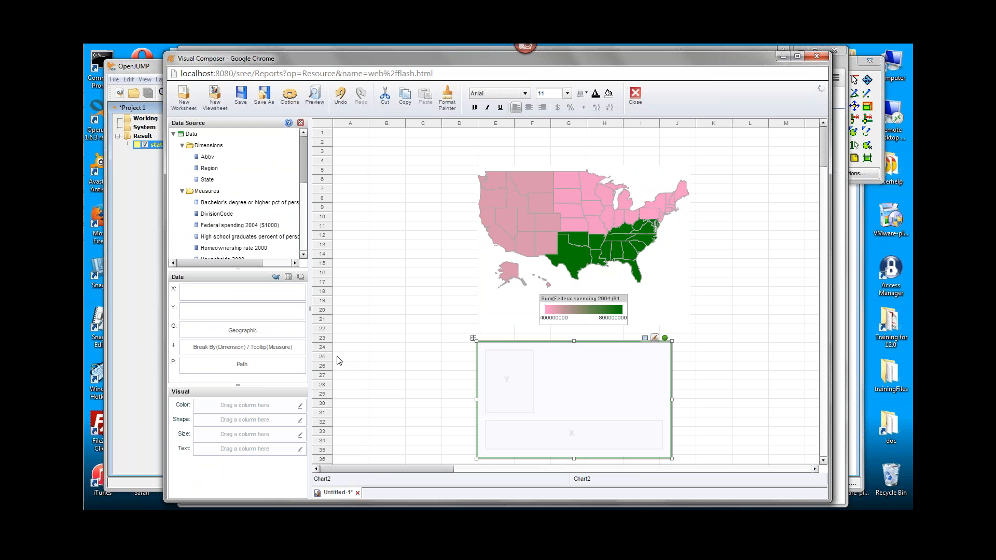
# Set the second chart's State dimension as geographic, using the myUSA map, the myState layer and built-in mapping.
pyautogui.click(208, 180)
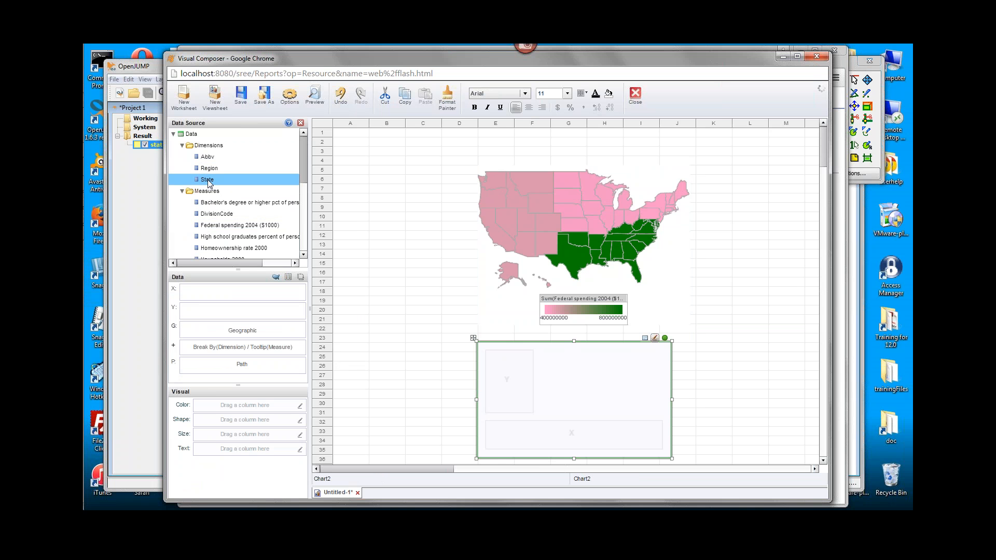
pyautogui.rightClick(226, 182)
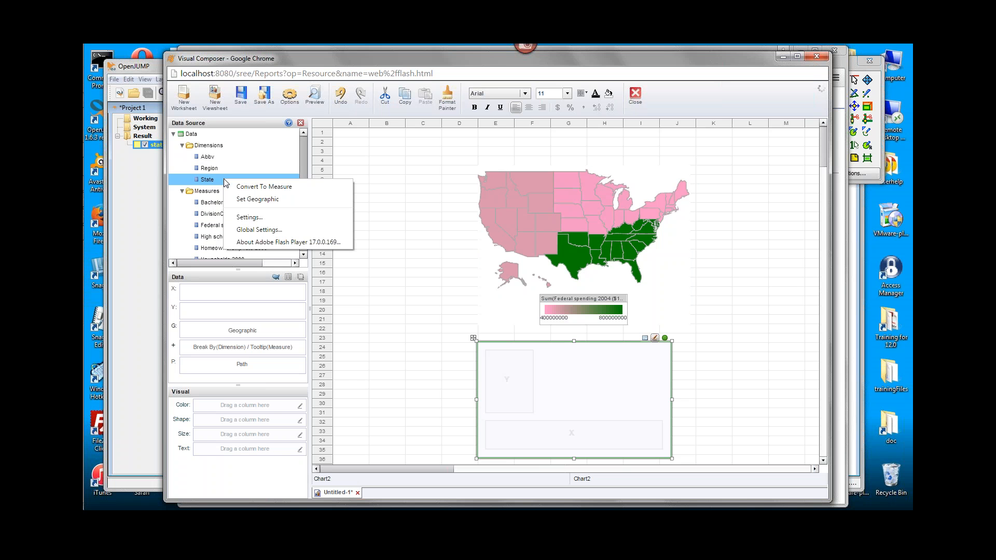
pyautogui.click(288, 199)
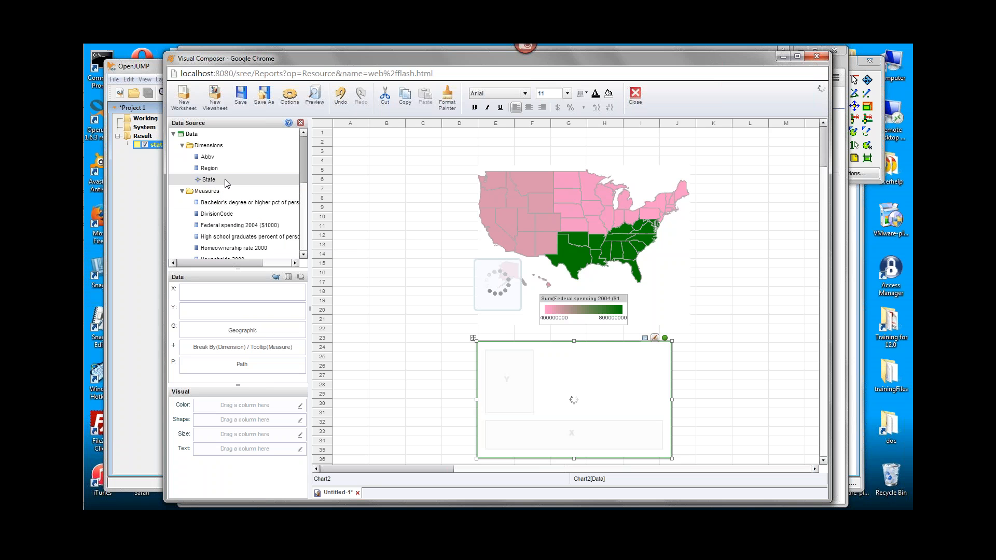
pyautogui.rightClick(226, 180)
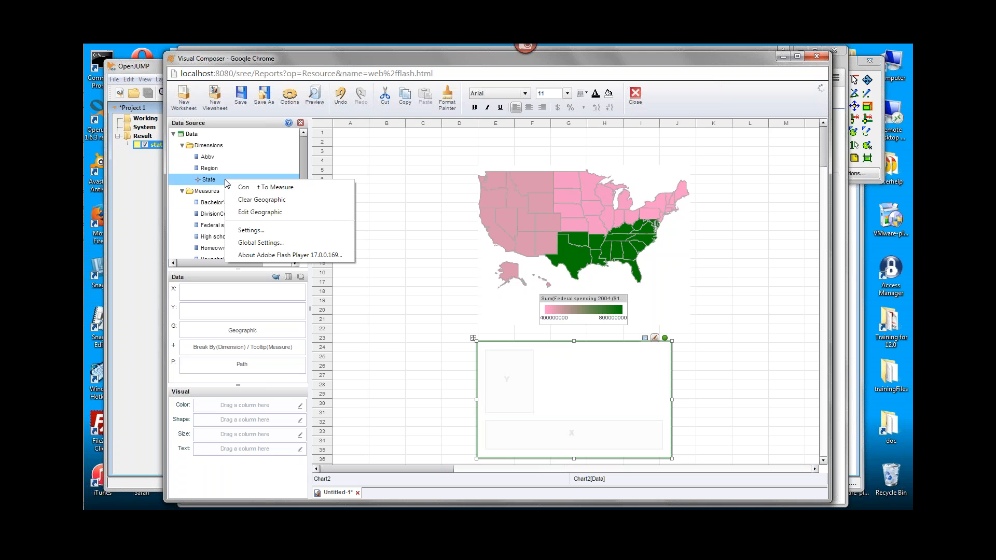
pyautogui.click(250, 211)
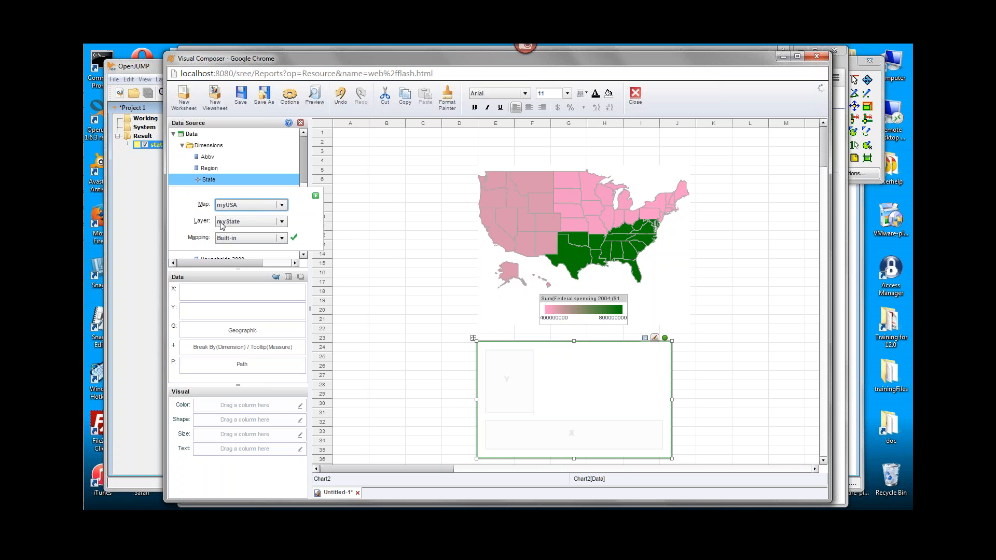
pyautogui.click(316, 195)
# Plot State as the second chart's geographic field and color the map by Federal spending 2004 ($1000).
pyautogui.moveTo(214, 185); pyautogui.dragTo(238, 332)
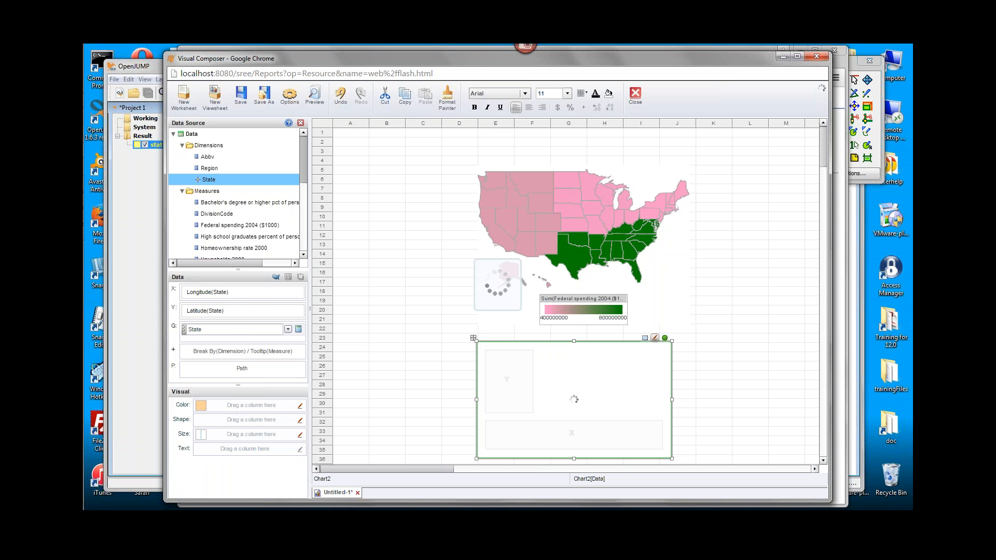
pyautogui.moveTo(303, 170); pyautogui.dragTo(303, 191)
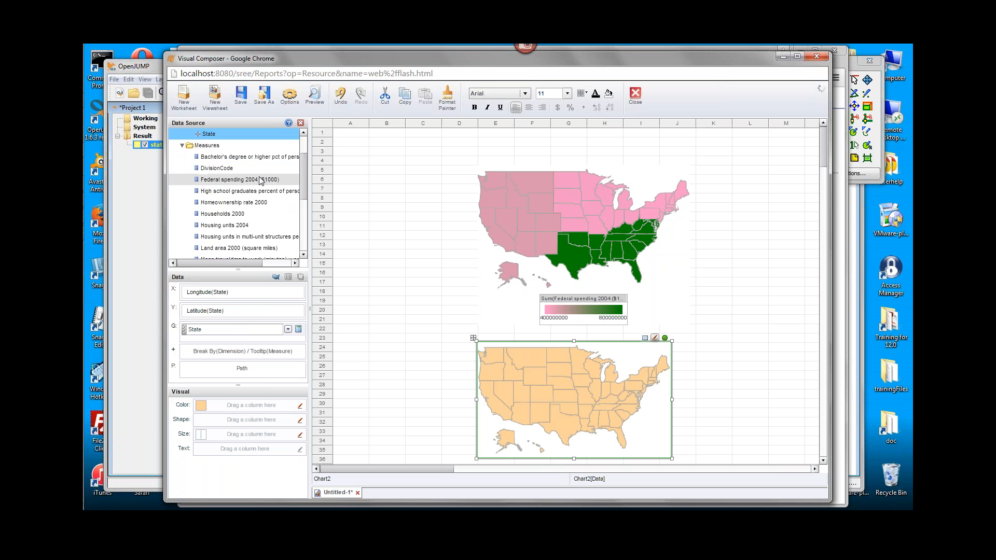
pyautogui.moveTo(231, 178); pyautogui.dragTo(233, 407)
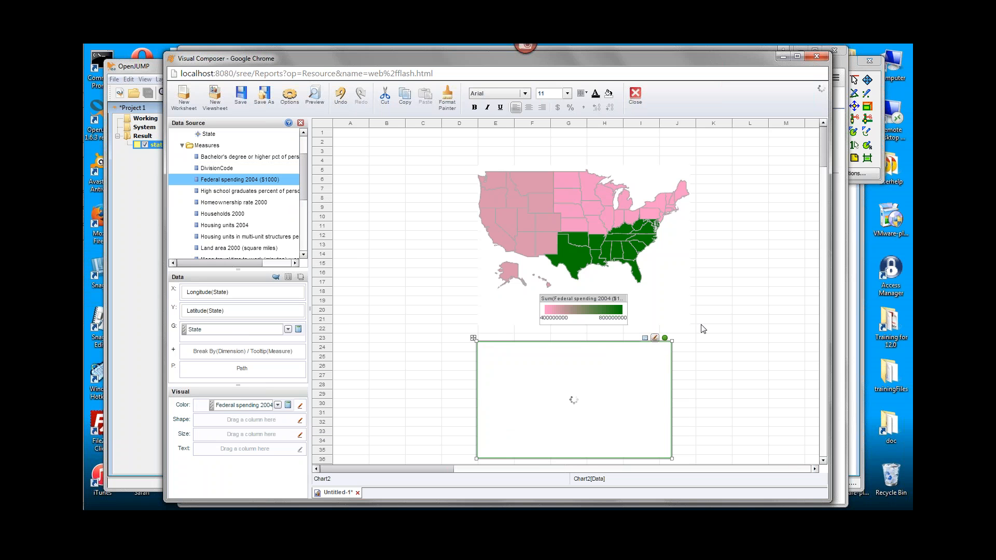
# Move the state map's legend below the map and enlarge the chart to match the region map's width.
pyautogui.moveTo(617, 342); pyautogui.dragTo(547, 453)
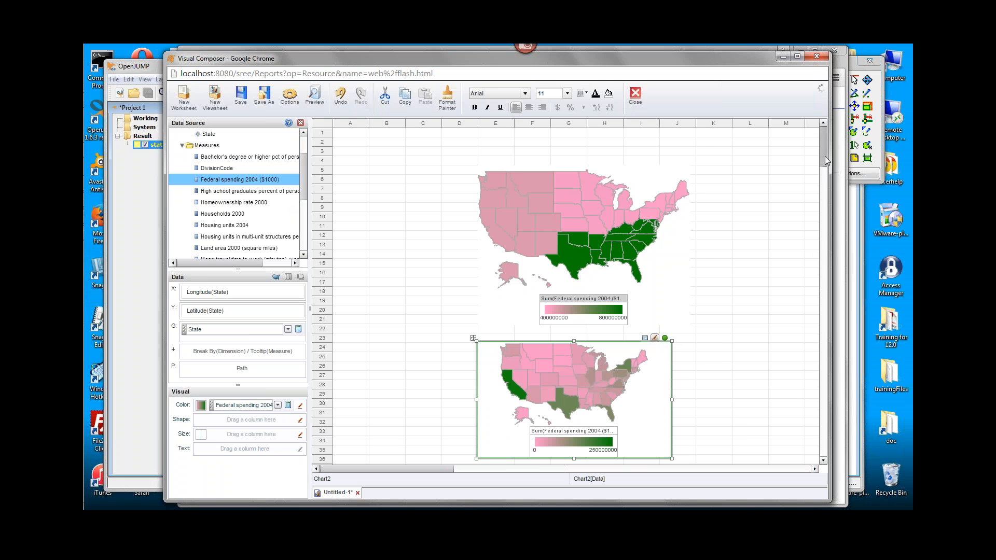
pyautogui.scroll(-3, 788, 226)
pyautogui.moveTo(672, 387); pyautogui.dragTo(690, 407)
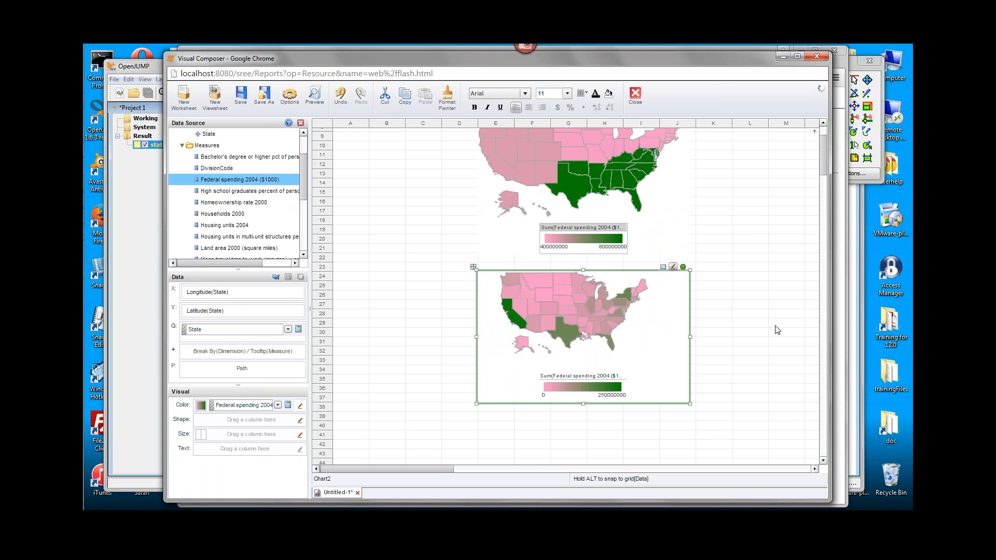
# Examine the federal spending values on the region map and the state map, selecting the South region.
pyautogui.scroll(1, 824, 164)
pyautogui.scroll(3, 824, 164)
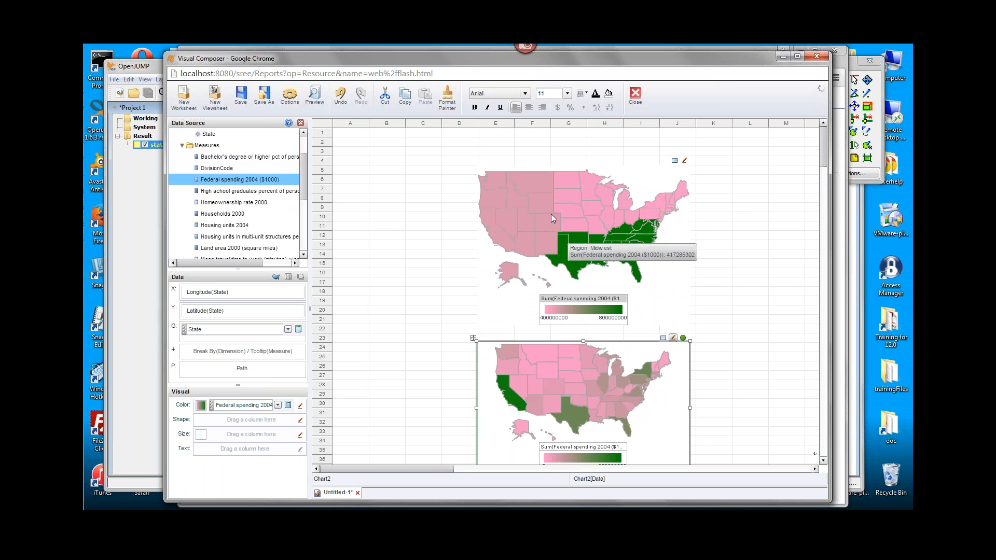
pyautogui.moveTo(602, 195)
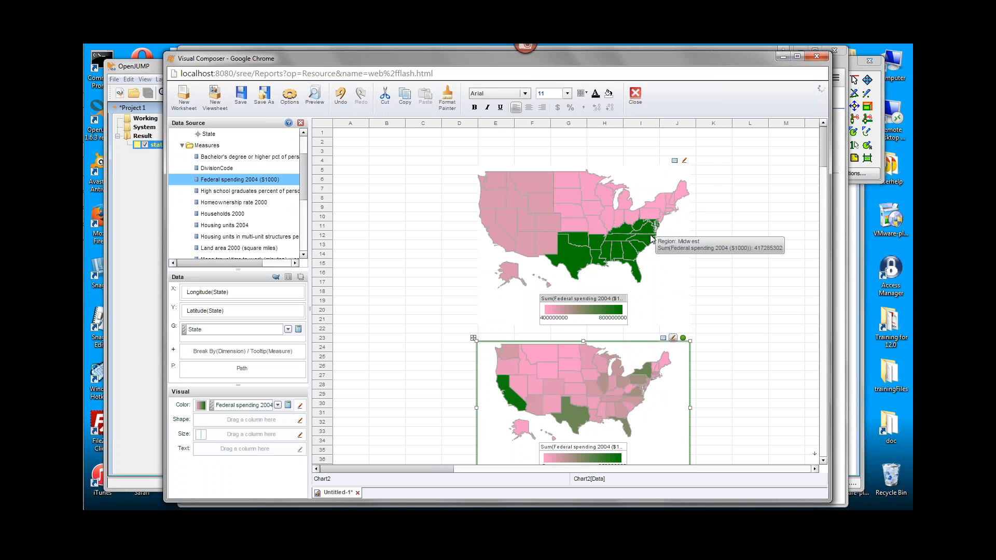
pyautogui.click(600, 241)
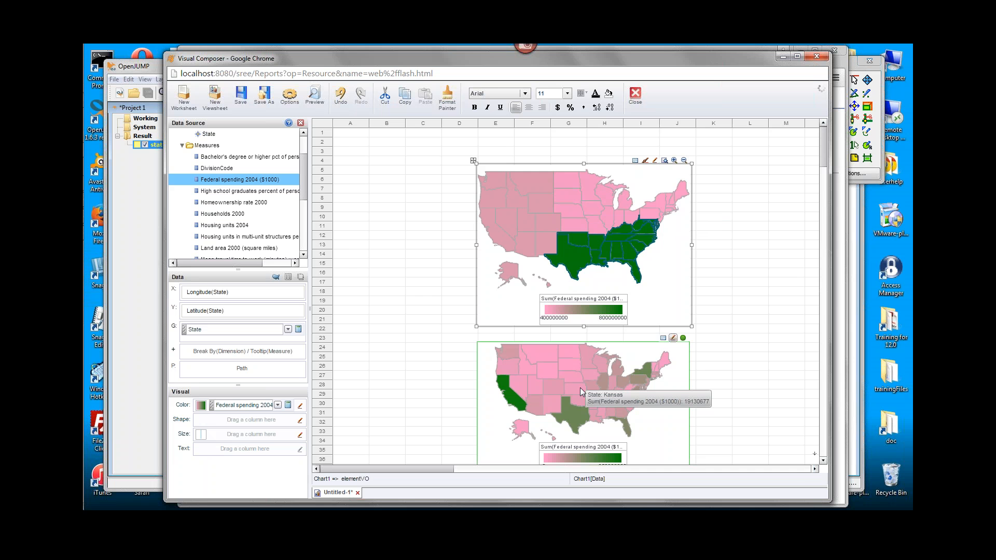
# Switch to OpenJUMP and replace the simplified consolidated states layer with states.shp from the USA_adm folder.
pyautogui.click(130, 65)
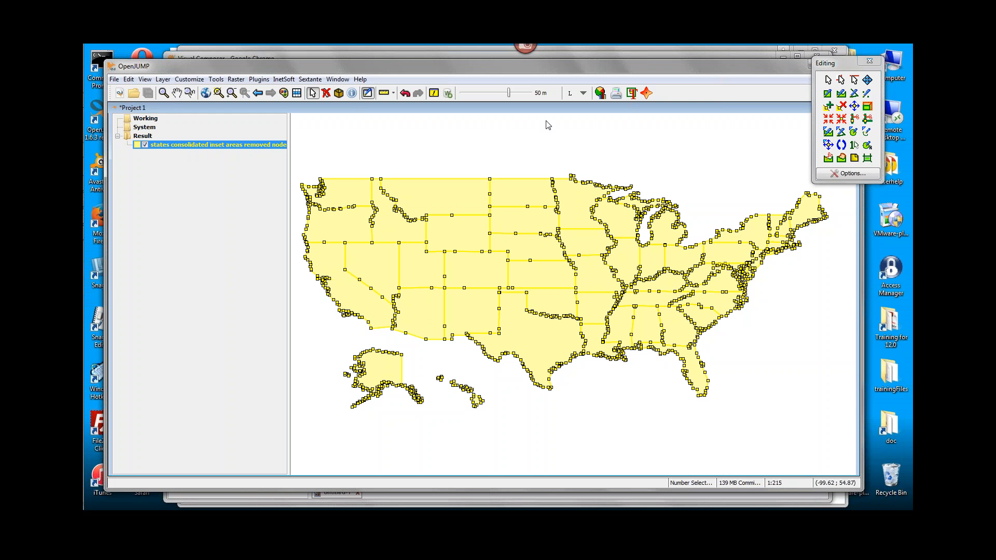
pyautogui.rightClick(175, 146)
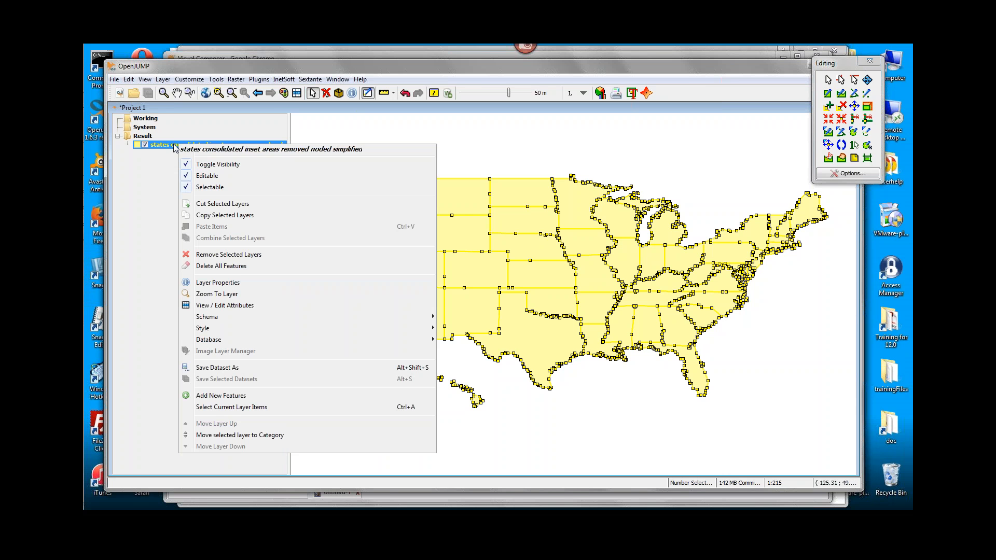
pyautogui.click(223, 254)
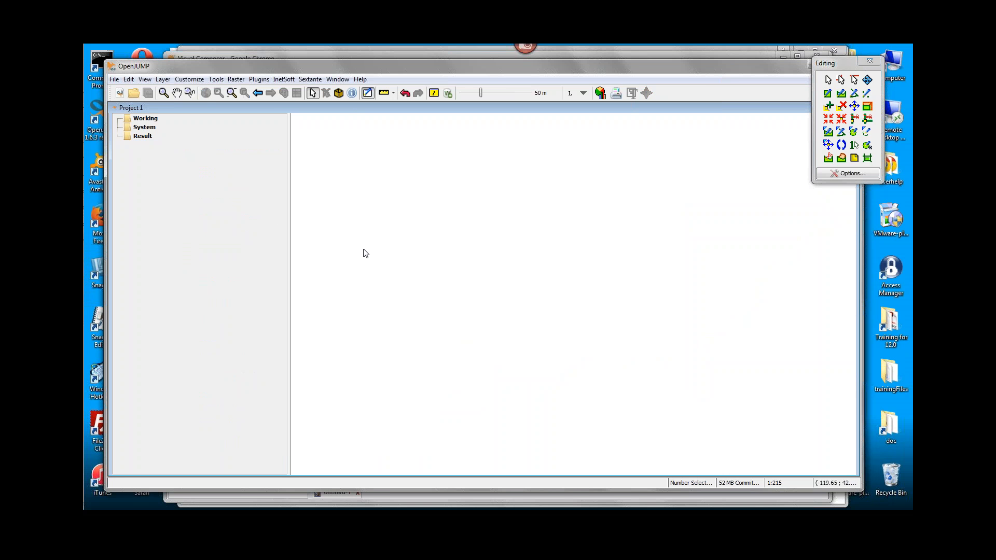
pyautogui.hotkey('ctrl', 'o')
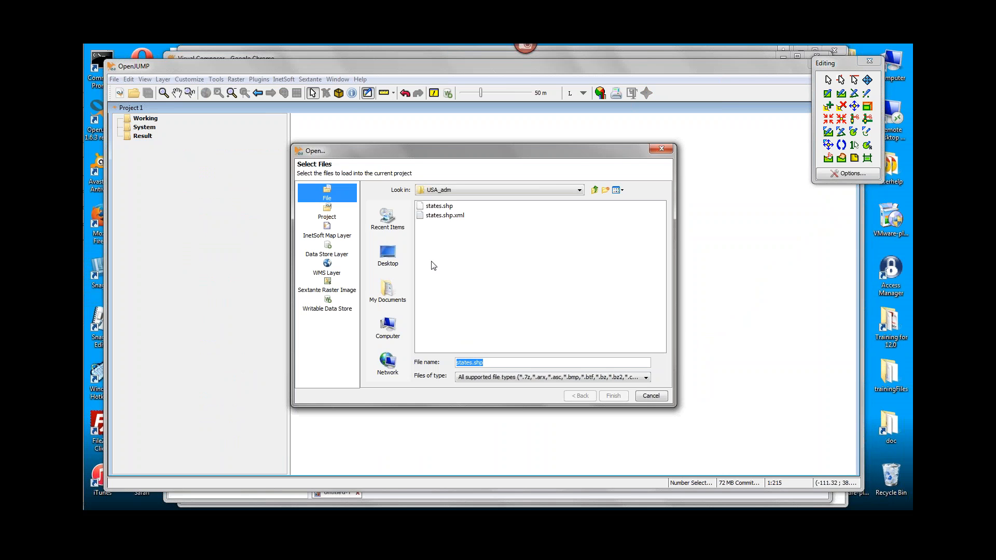
pyautogui.doubleClick(431, 206)
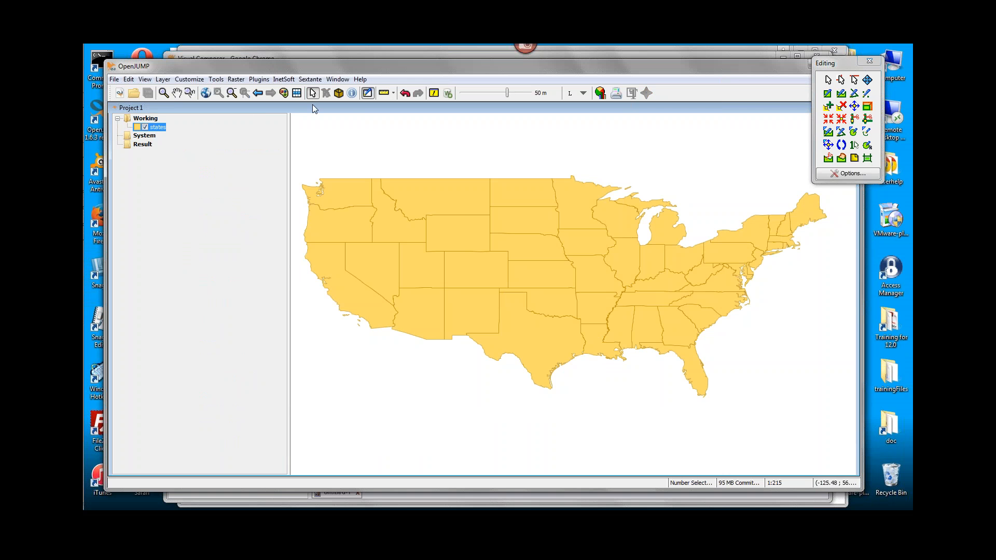
# Close the editing toolbox and Project 1, and load states.shp from USA_adm into a new project.
pyautogui.click(870, 61)
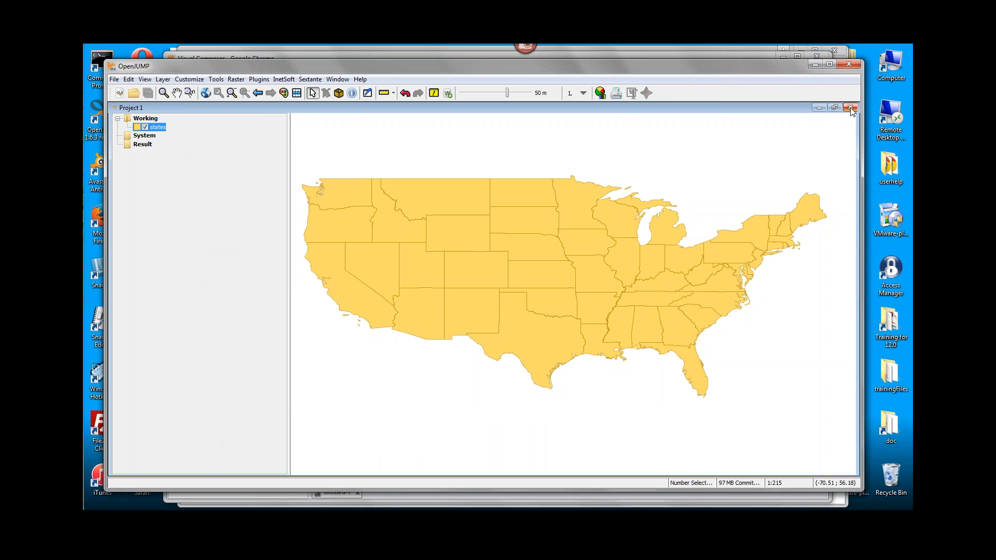
pyautogui.click(851, 108)
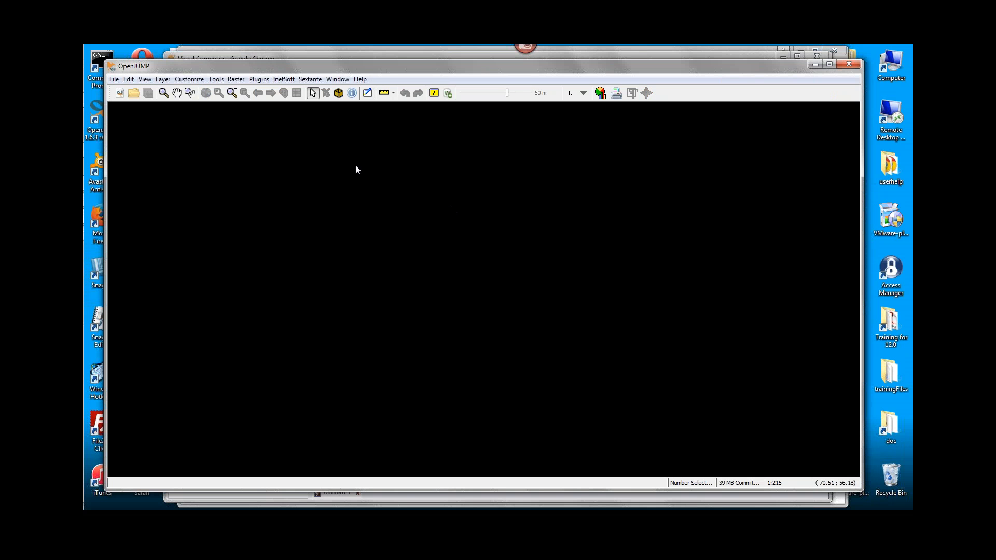
pyautogui.hotkey('ctrl', 'o')
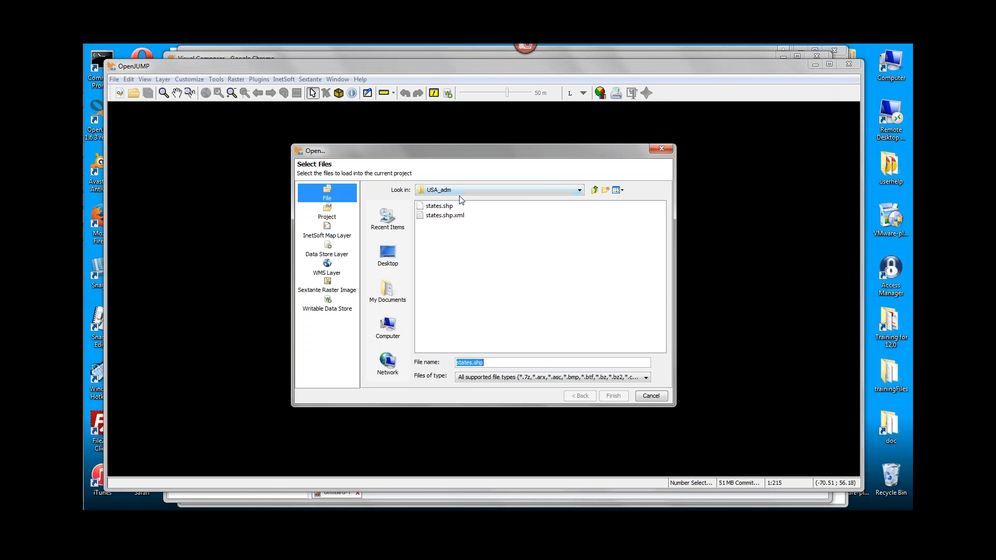
pyautogui.doubleClick(421, 207)
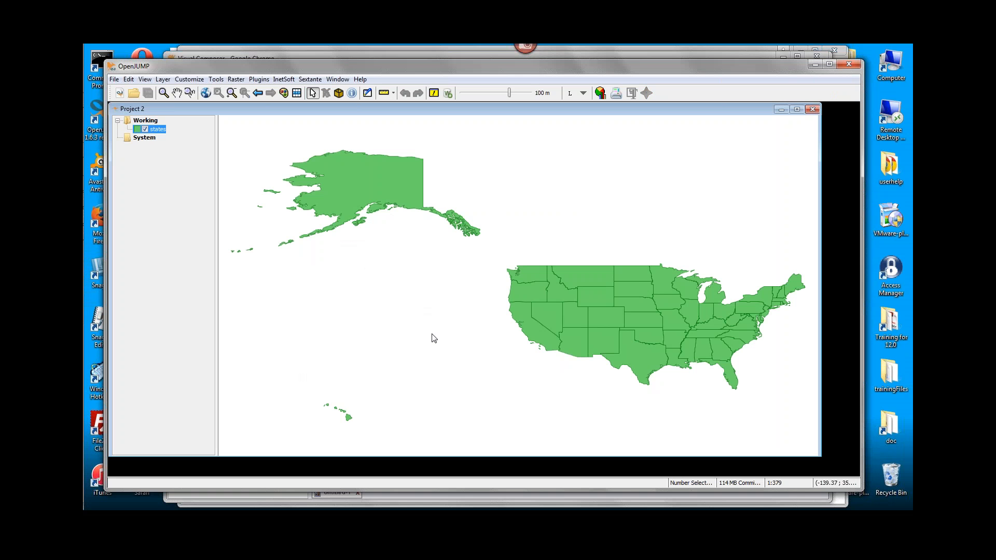
# Load CAN_adm1.shp from the CAN_adm folder into the project alongside the states layer.
pyautogui.hotkey('ctrl', 'o')
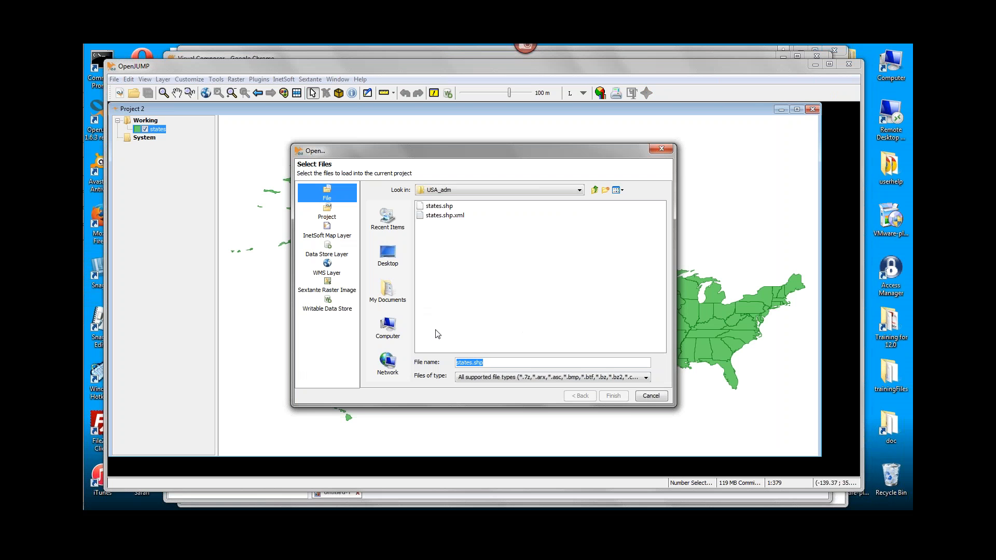
pyautogui.click(595, 190)
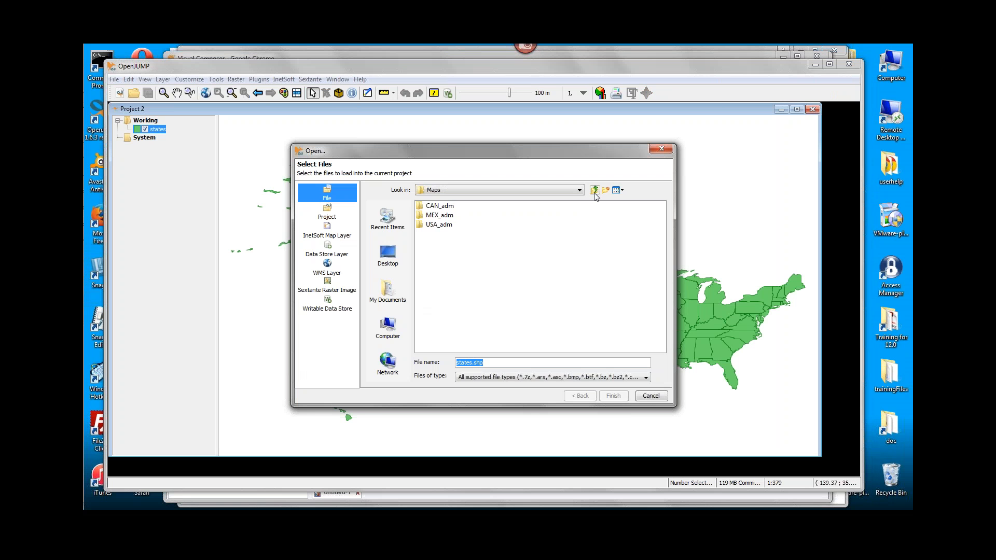
pyautogui.doubleClick(424, 207)
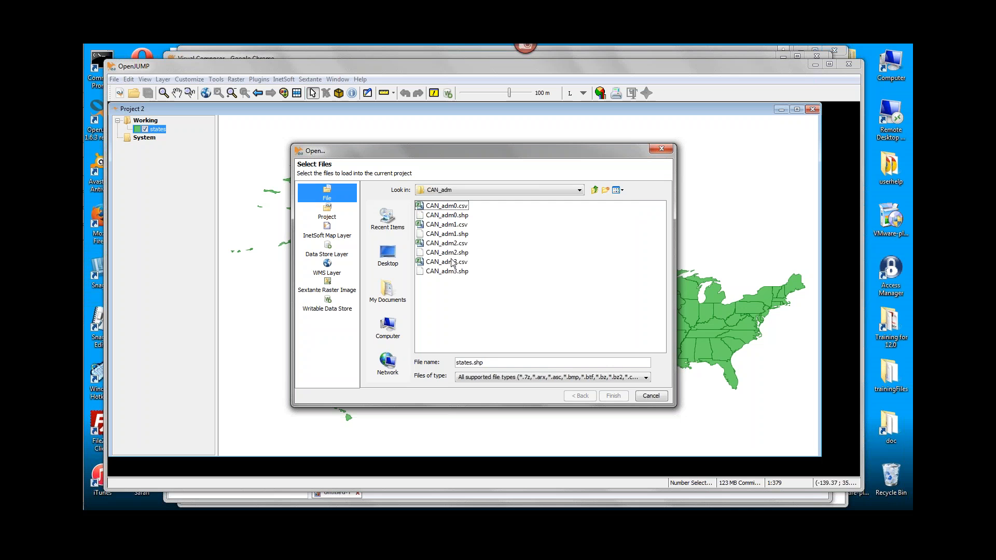
pyautogui.click(436, 236)
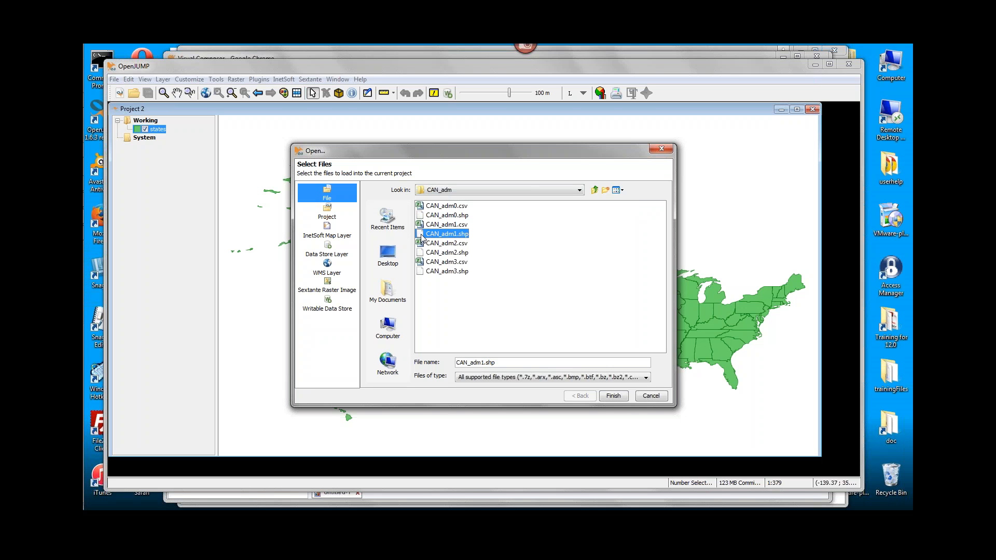
pyautogui.doubleClick(422, 237)
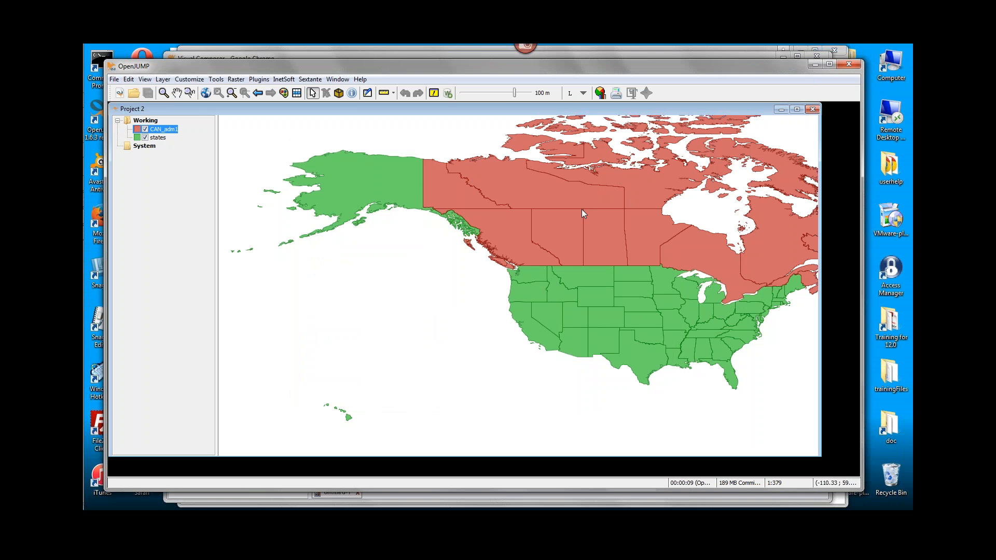
pyautogui.click(205, 92)
# Load MEX_adm1.shp from the MEX_adm folder into the same project.
pyautogui.click(135, 93)
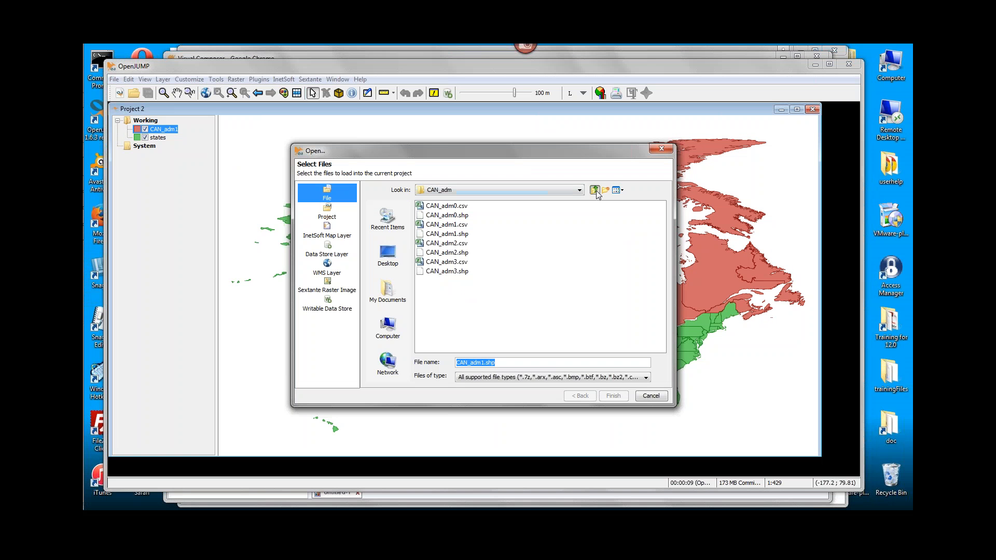
pyautogui.click(594, 189)
pyautogui.click(433, 215)
pyautogui.doubleClick(426, 218)
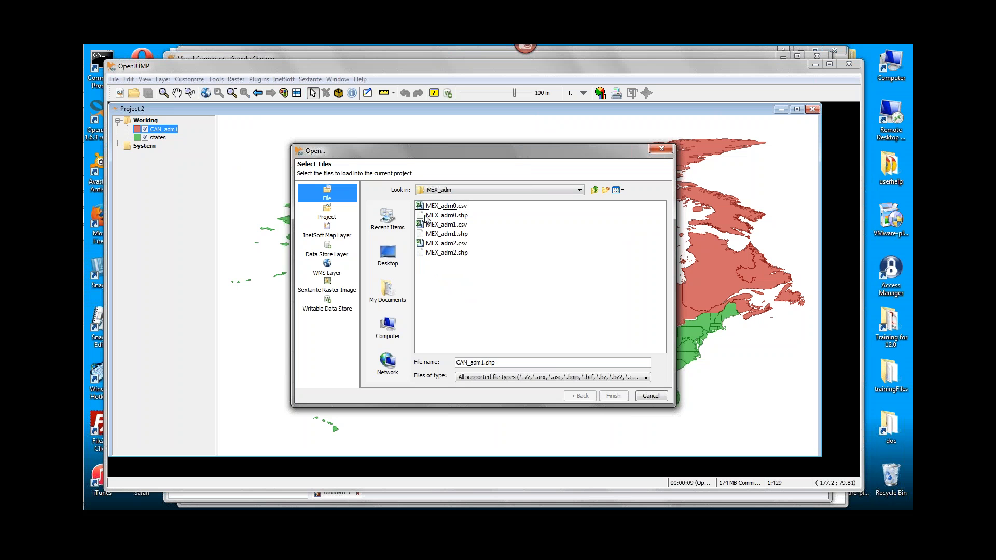
pyautogui.click(428, 235)
pyautogui.doubleClick(421, 234)
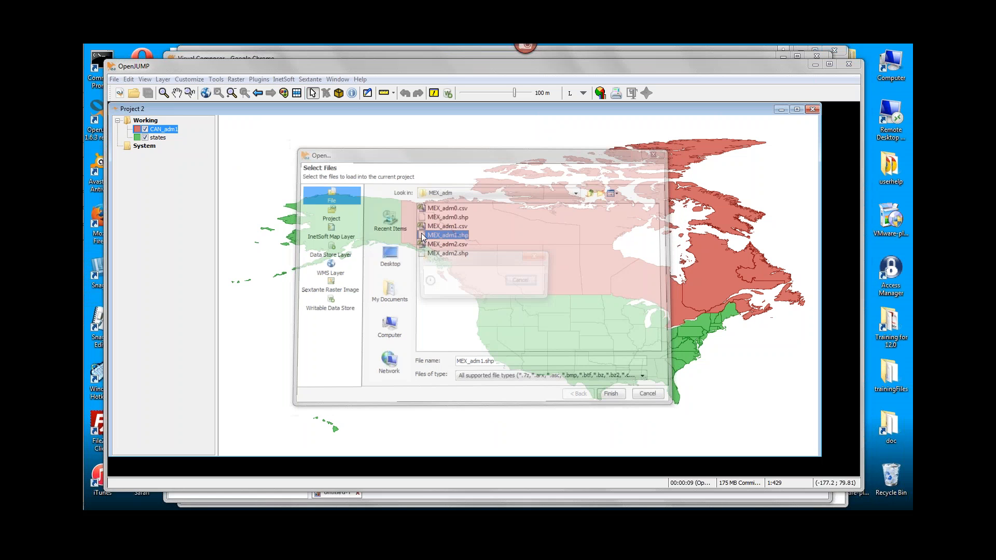
pyautogui.click(206, 93)
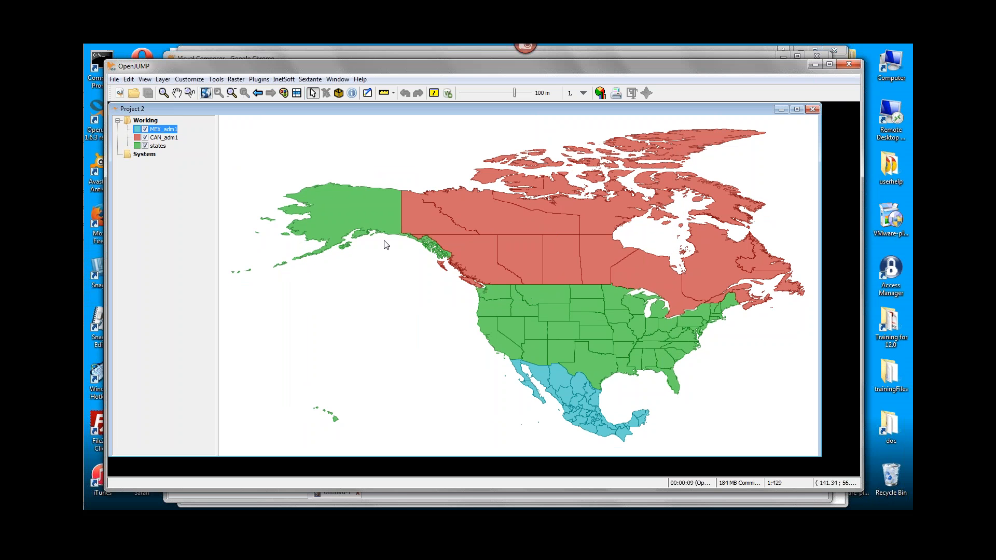
# Combine the MEX_adm1, CAN_adm1 and states layers into a single layer.
pyautogui.keyDown('shift'); pyautogui.click(157, 145); pyautogui.keyUp('shift')
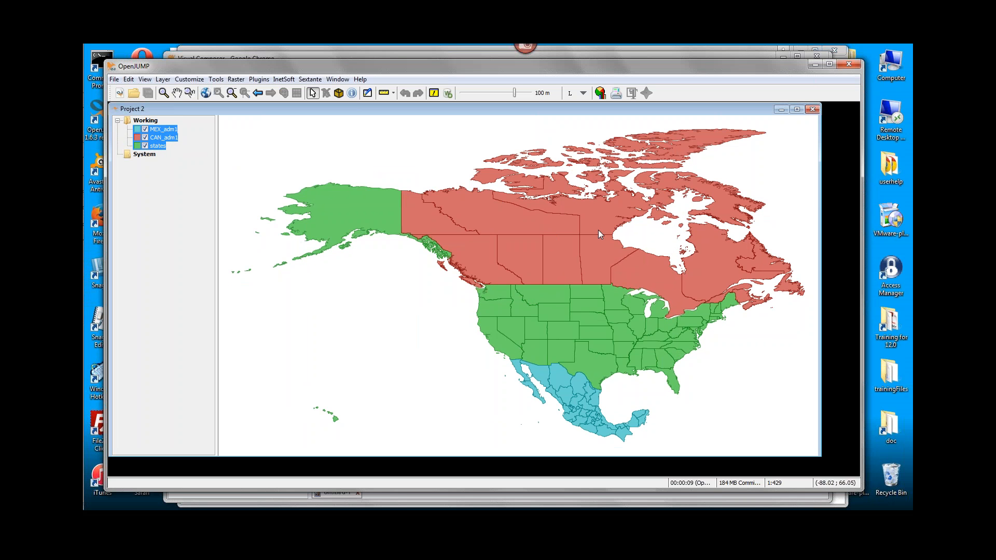
pyautogui.rightClick(157, 147)
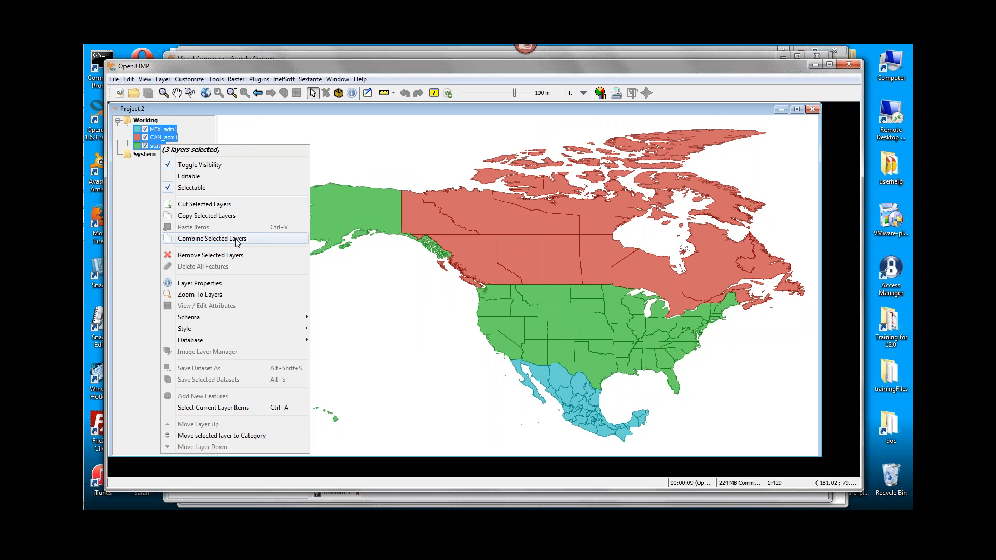
pyautogui.click(267, 241)
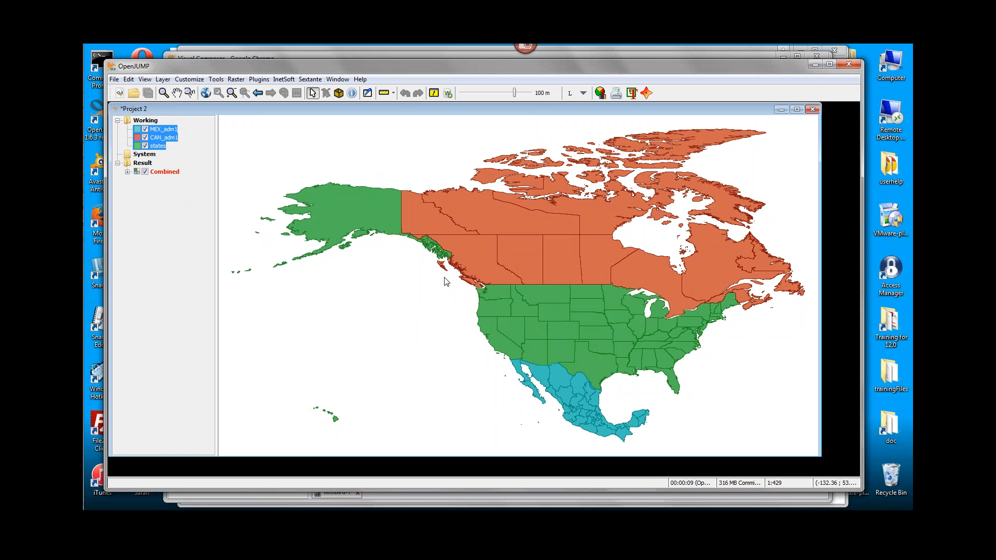
# Hide the MEX_adm1, CAN_adm1 and states source layers and select the Combined layer.
pyautogui.click(171, 173)
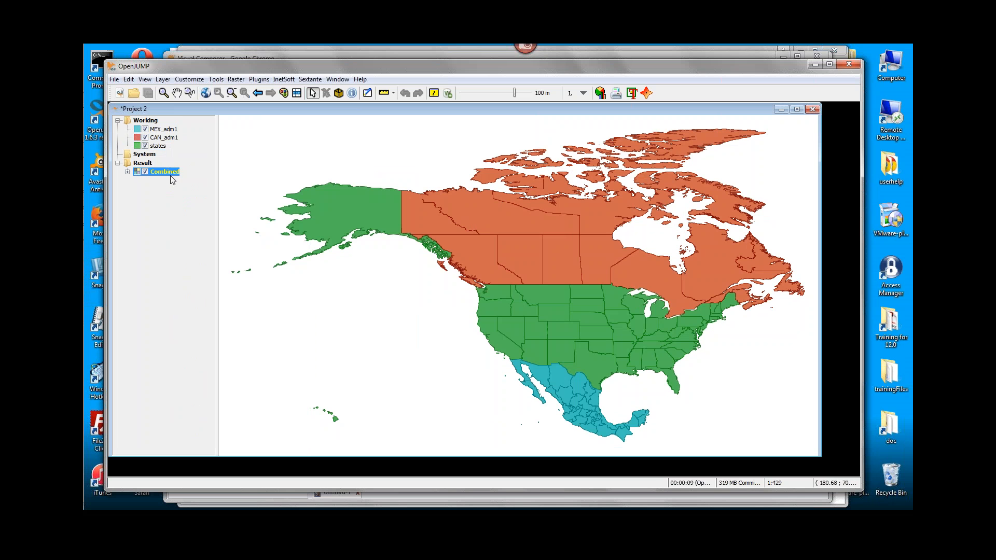
pyautogui.click(151, 130)
pyautogui.click(145, 138)
pyautogui.click(145, 145)
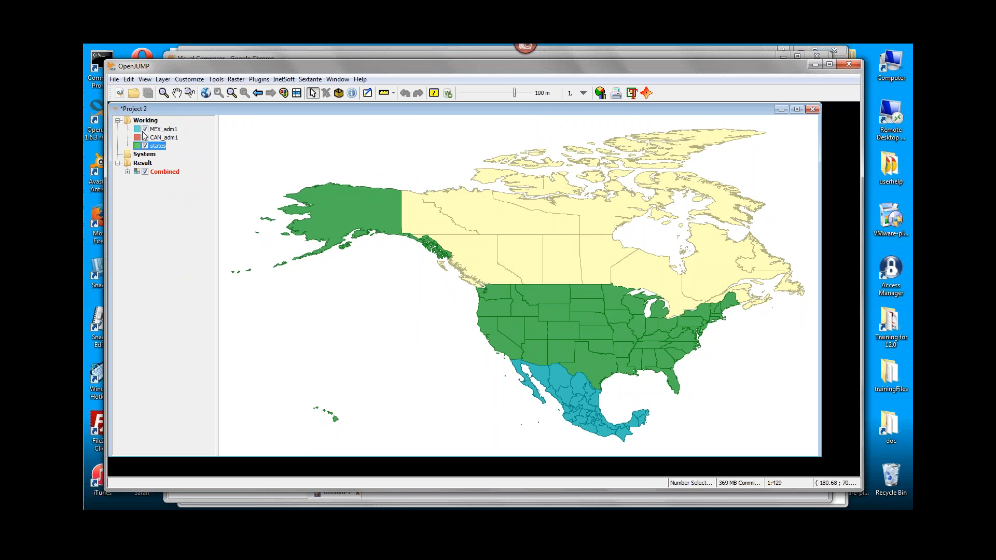
pyautogui.click(145, 129)
pyautogui.click(162, 172)
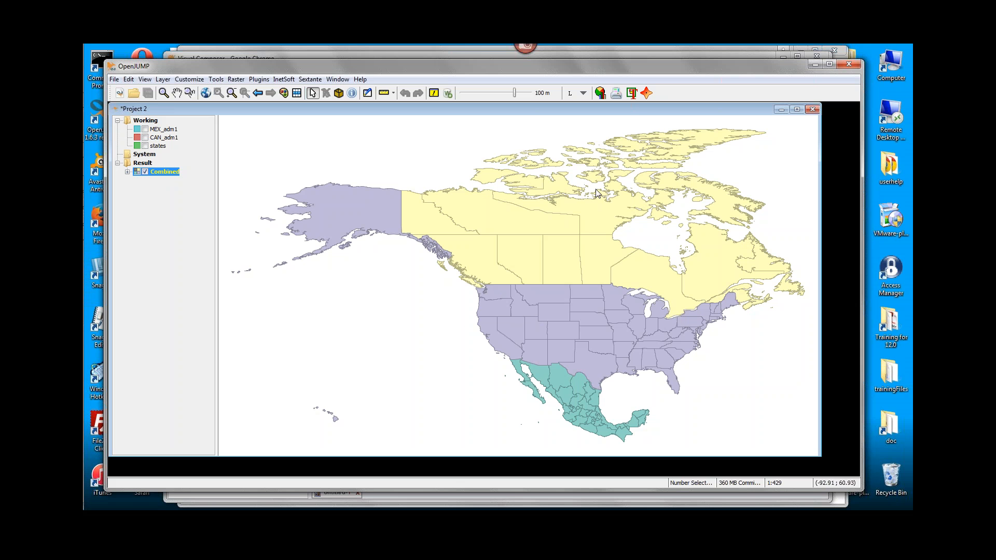
# Check individual territories and states of Canada, the United States and Mexico on the Combined layer by selecting them.
pyautogui.click(598, 220)
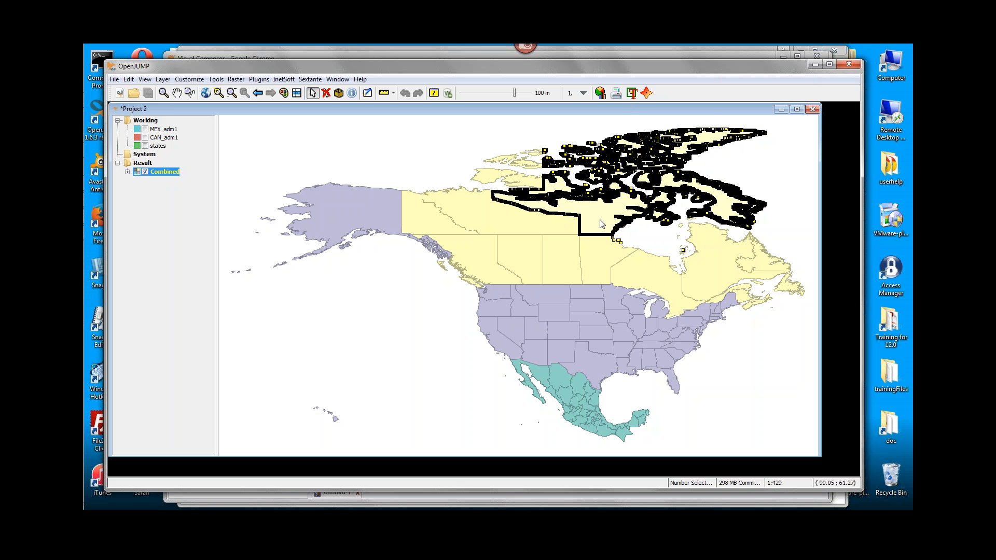
pyautogui.click(529, 228)
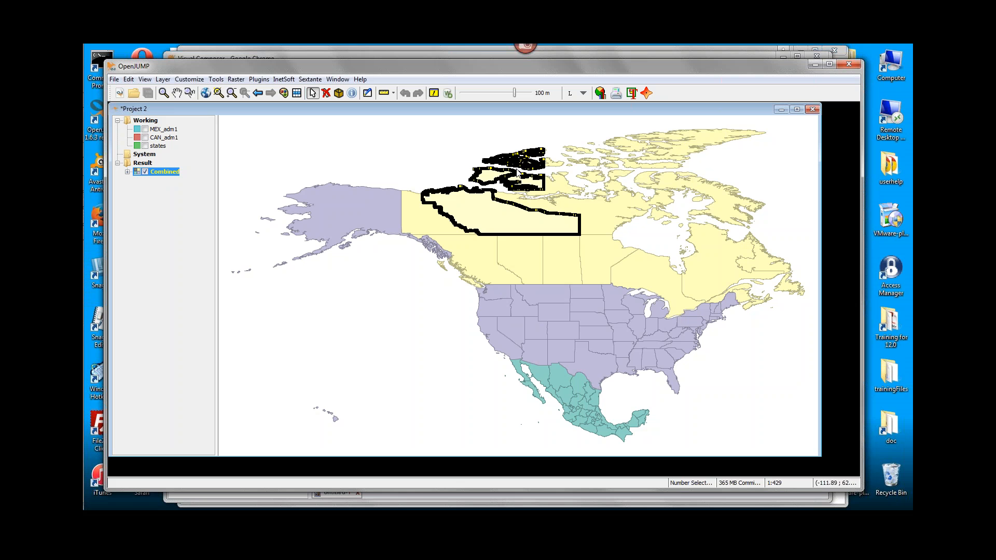
pyautogui.click(435, 220)
pyautogui.click(555, 310)
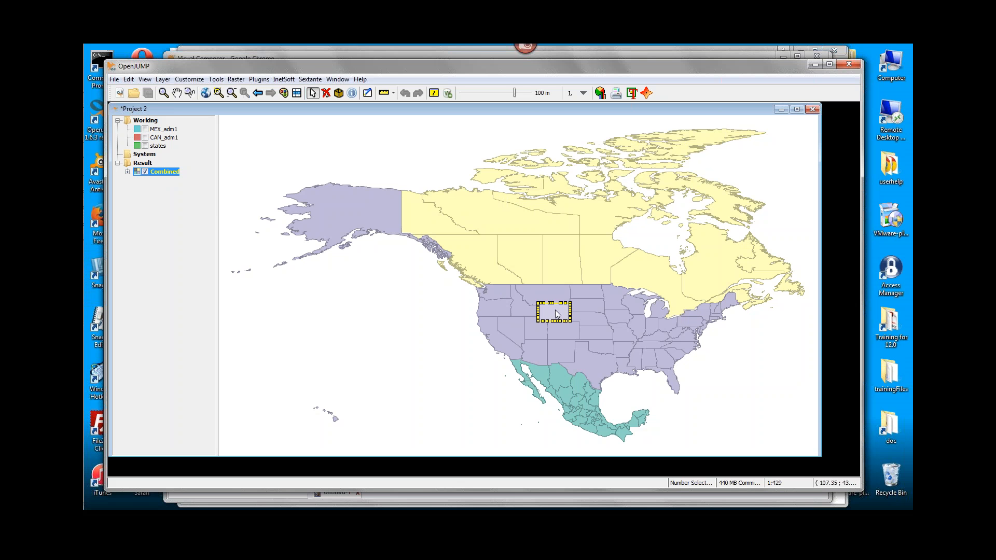
pyautogui.click(558, 375)
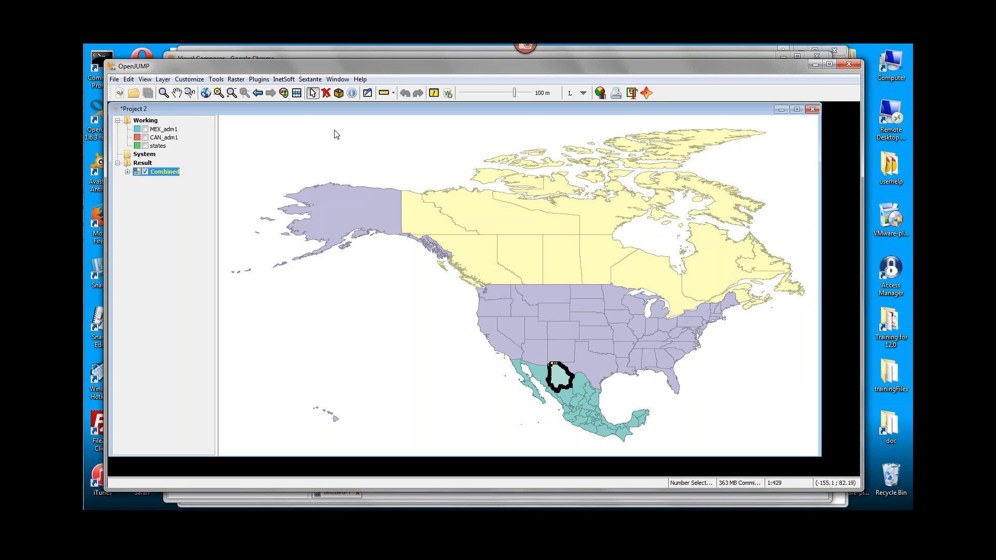
# Examine the Combined layer's attribute table for its feature and name columns, and close the table.
pyautogui.click(297, 93)
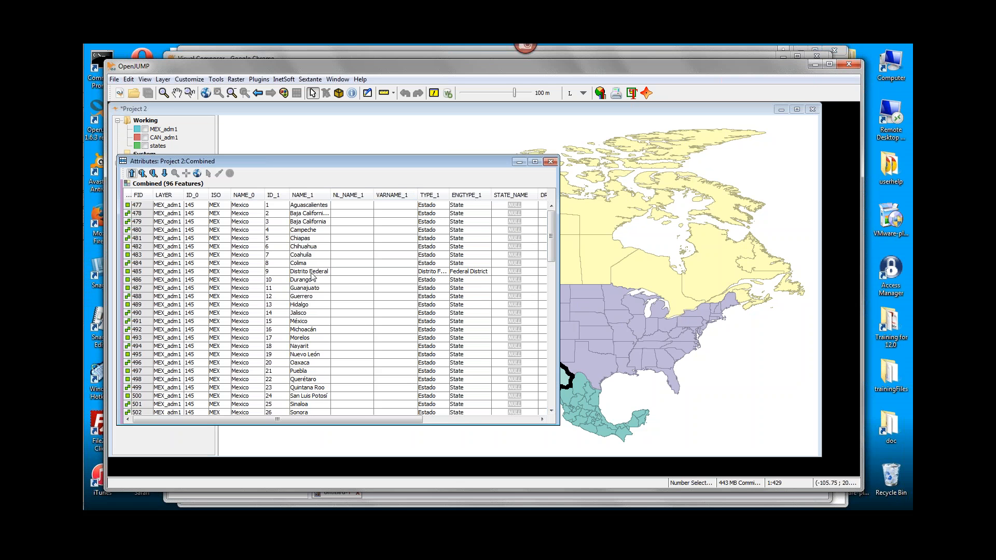
pyautogui.rightClick(314, 274)
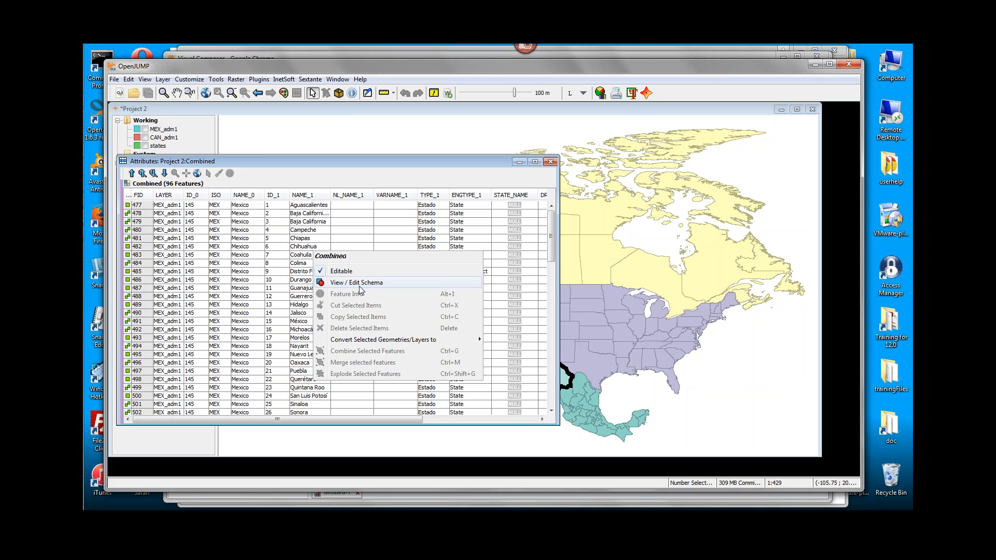
pyautogui.click(406, 166)
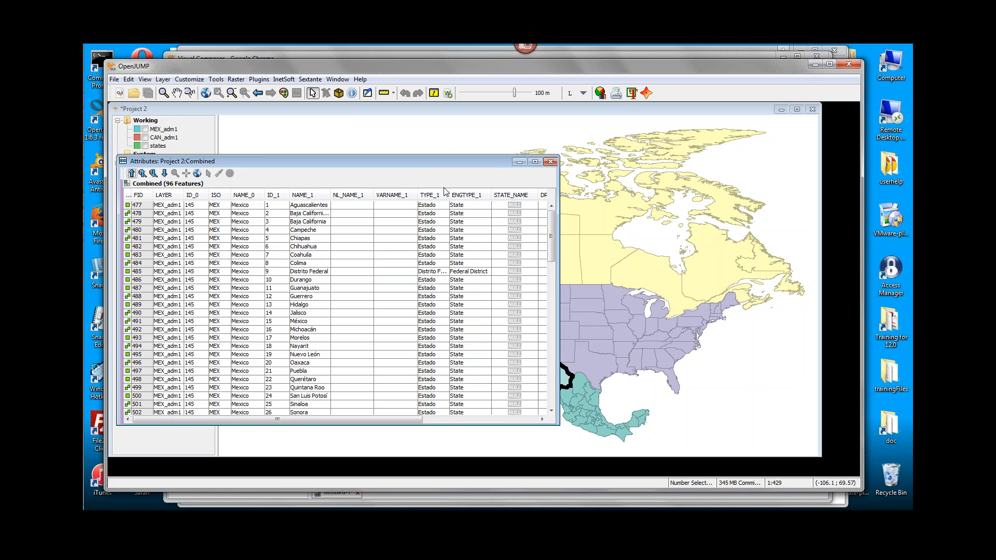
pyautogui.moveTo(487, 161); pyautogui.dragTo(478, 207)
pyautogui.click(542, 207)
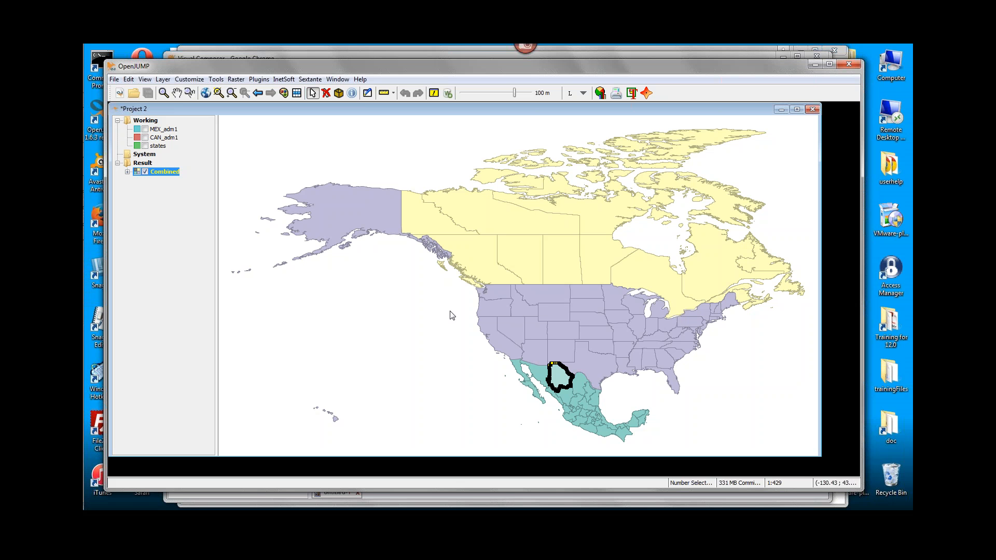
pyautogui.click(906, 70)
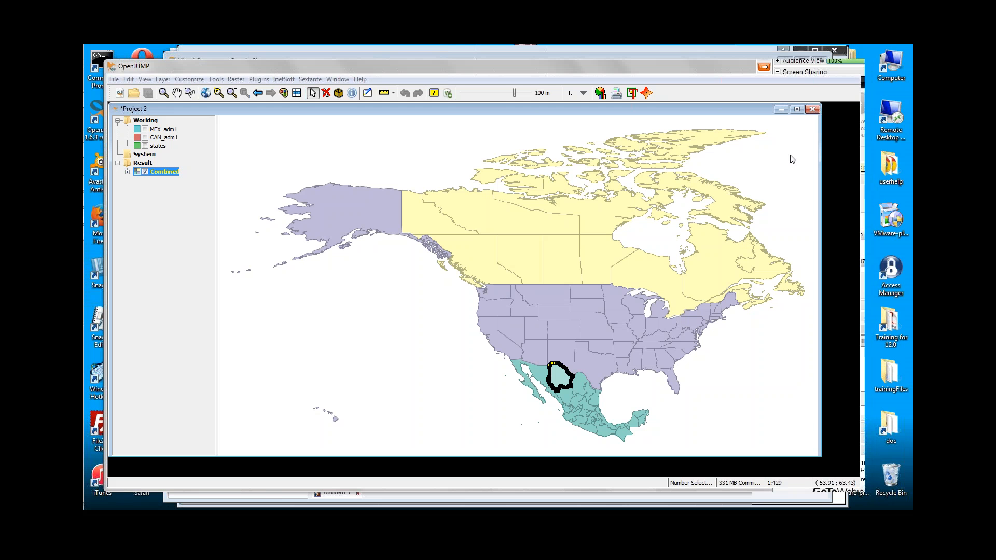